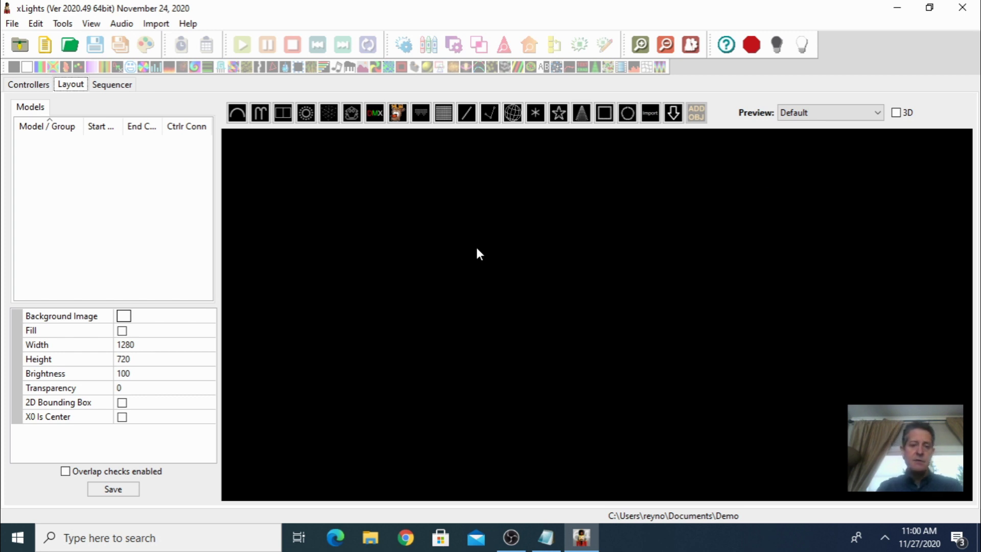
Open the vendor model downloads and select Boscoyo Studio's ChromaCharacters--Christmas Tree under Christmas Singing Elements
click(673, 116)
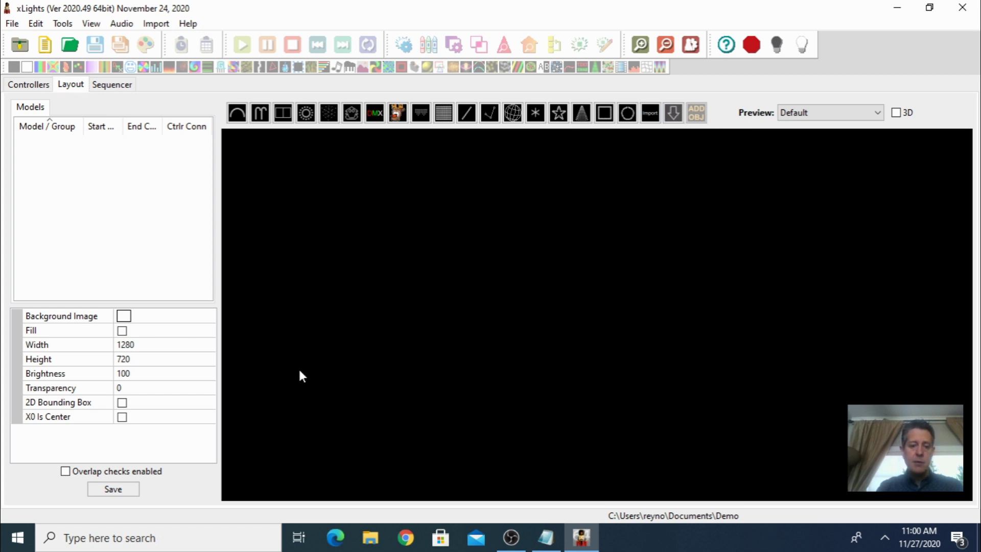
click(301, 350)
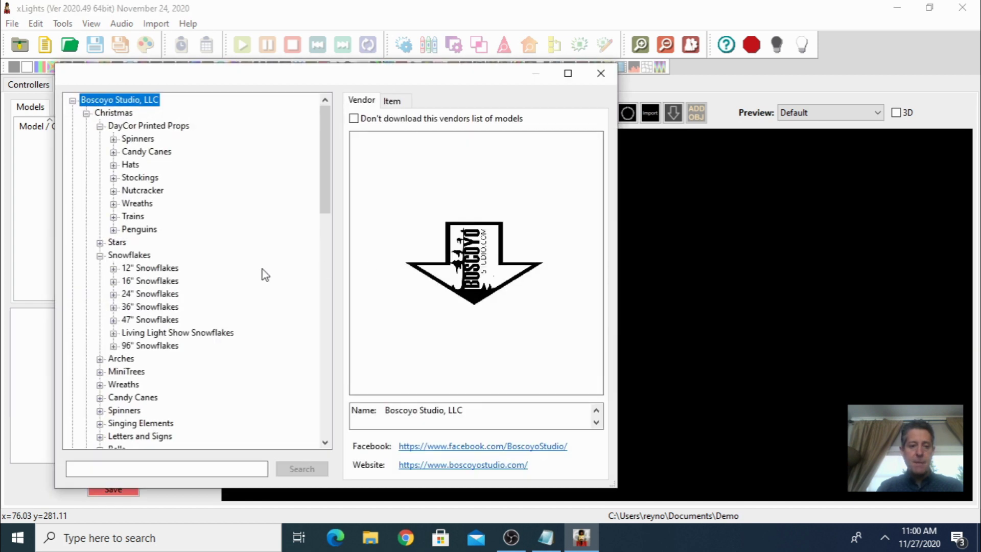
scroll(121, 270, down, 2)
scroll(122, 272, down, 1)
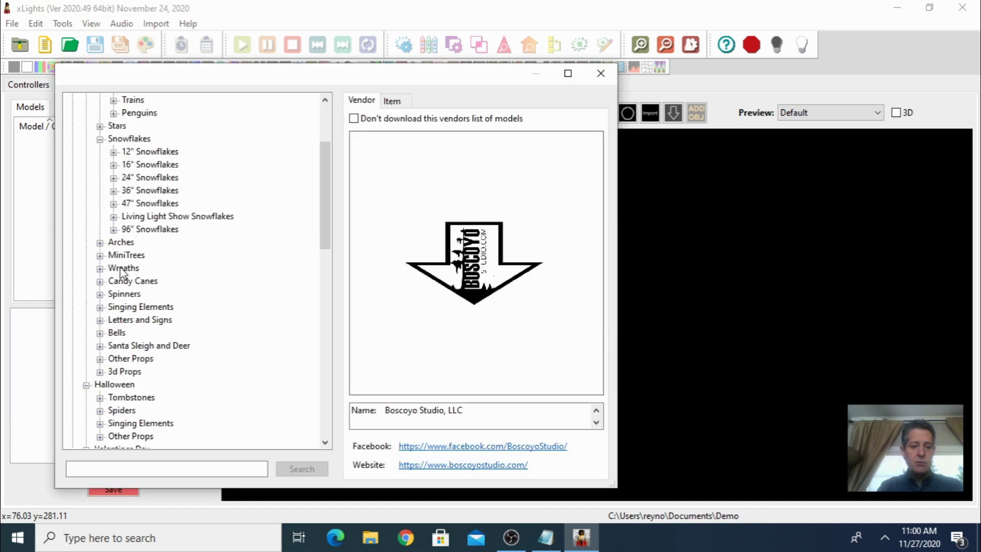
click(100, 307)
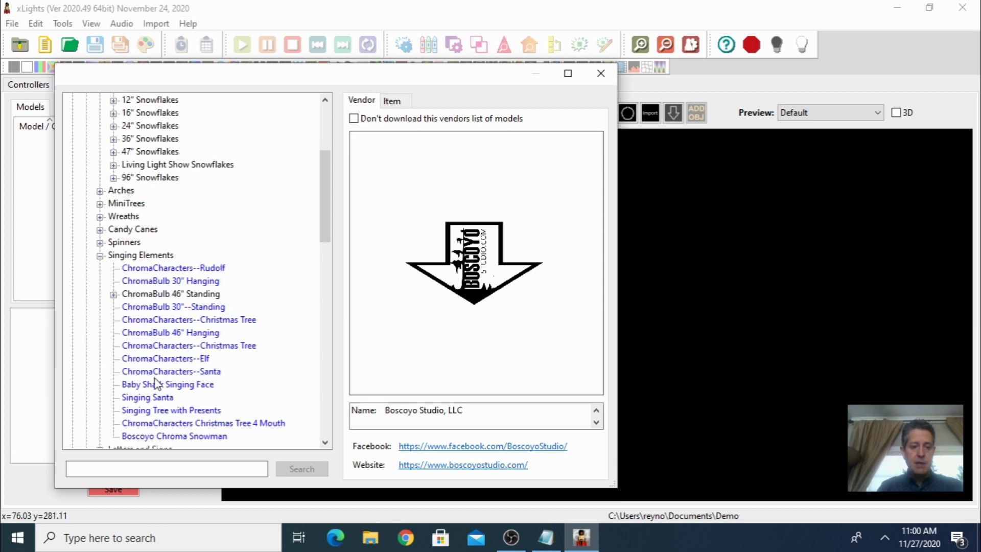
click(183, 321)
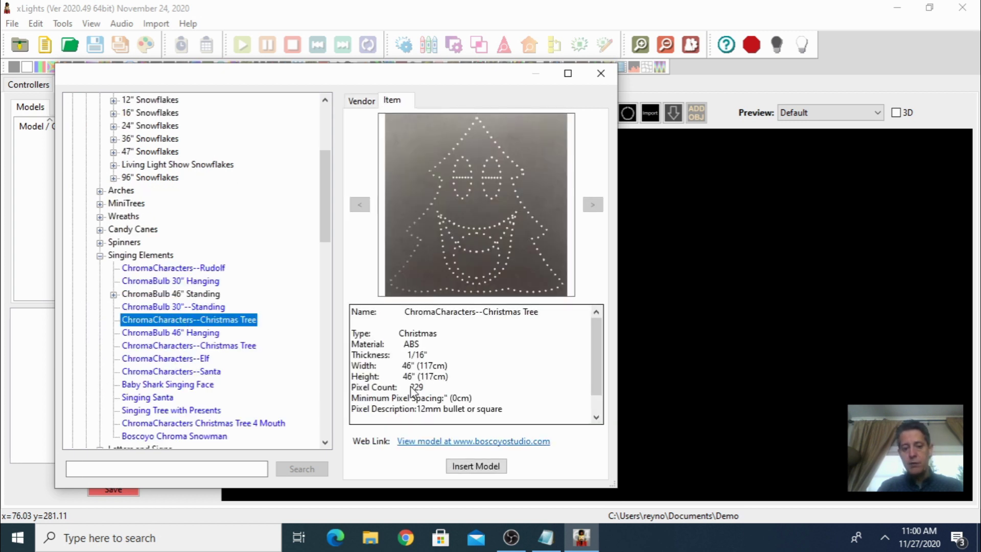
Insert the selected Christmas tree model into the layout and place a duplicate of it directly to its right
click(476, 466)
drag(328, 341, 412, 252)
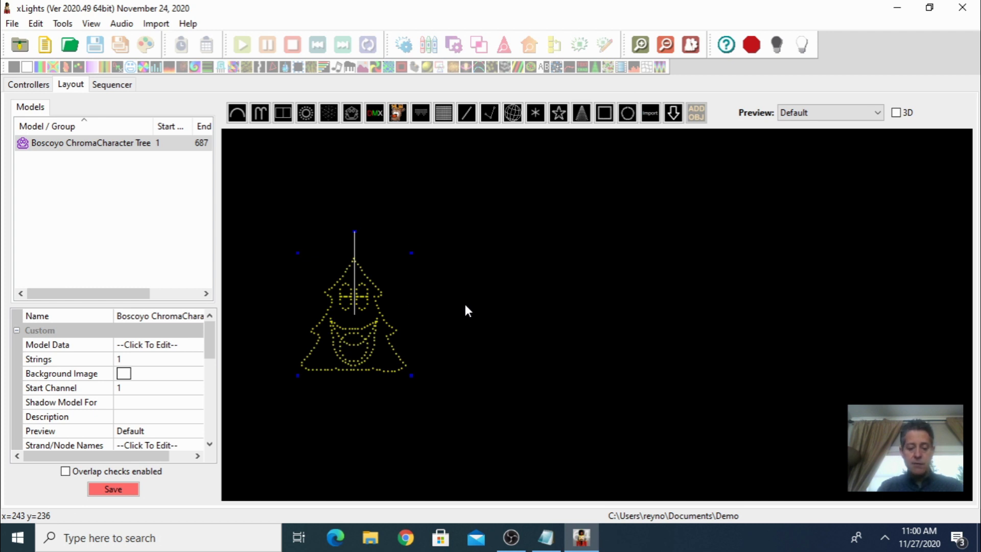
key(ctrl+v)
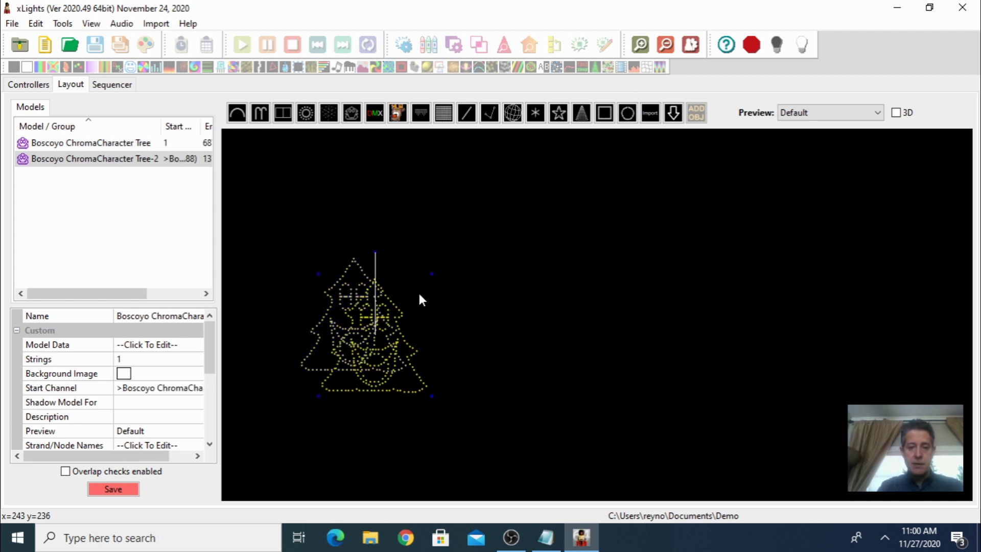
drag(418, 298, 519, 276)
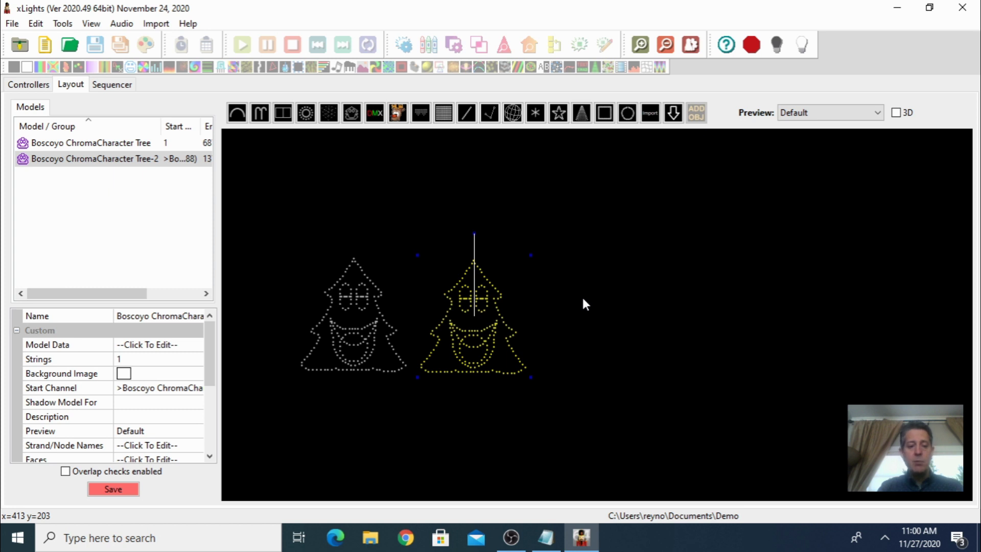
Rename the original tree model on the left of the layout as She Tree
click(357, 336)
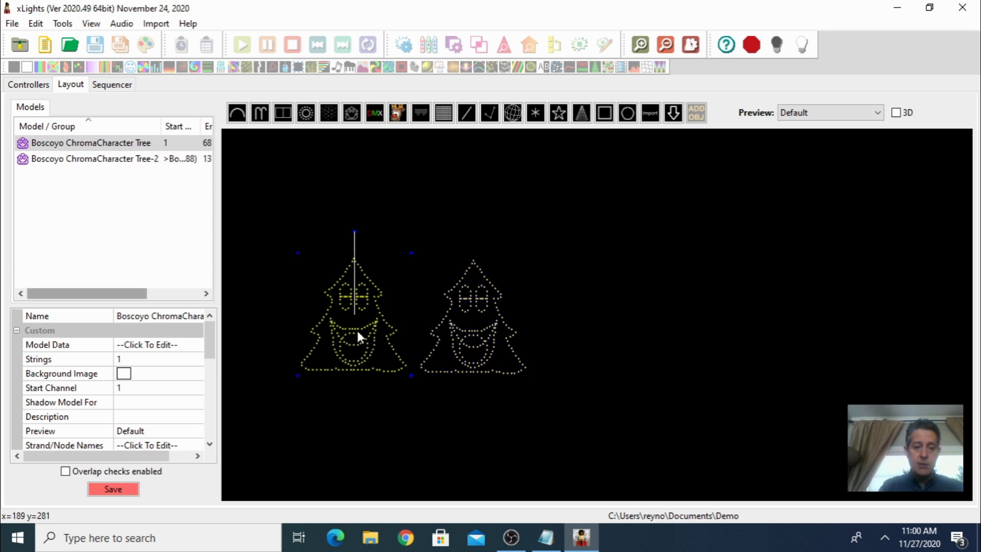
click(145, 317)
text(Sh)
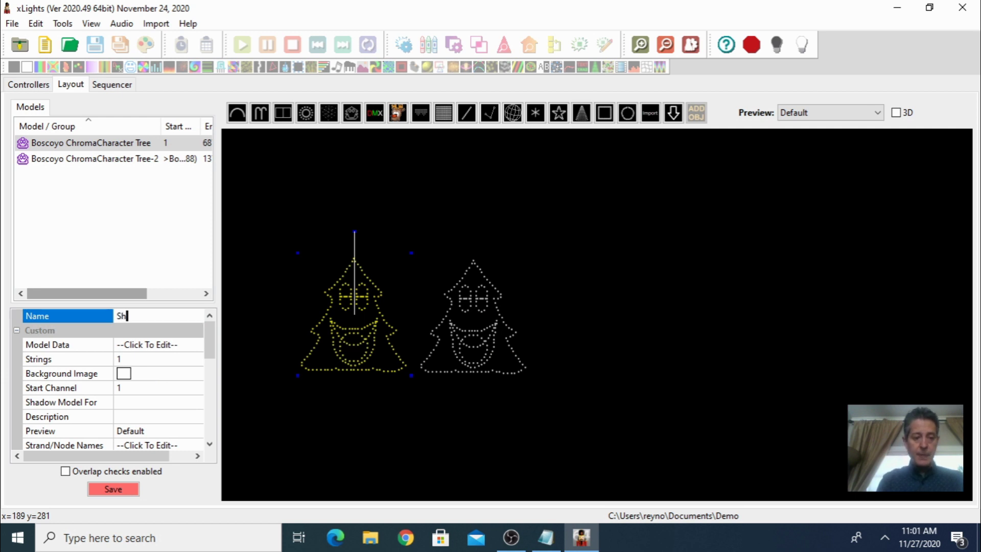
text(e Tr)
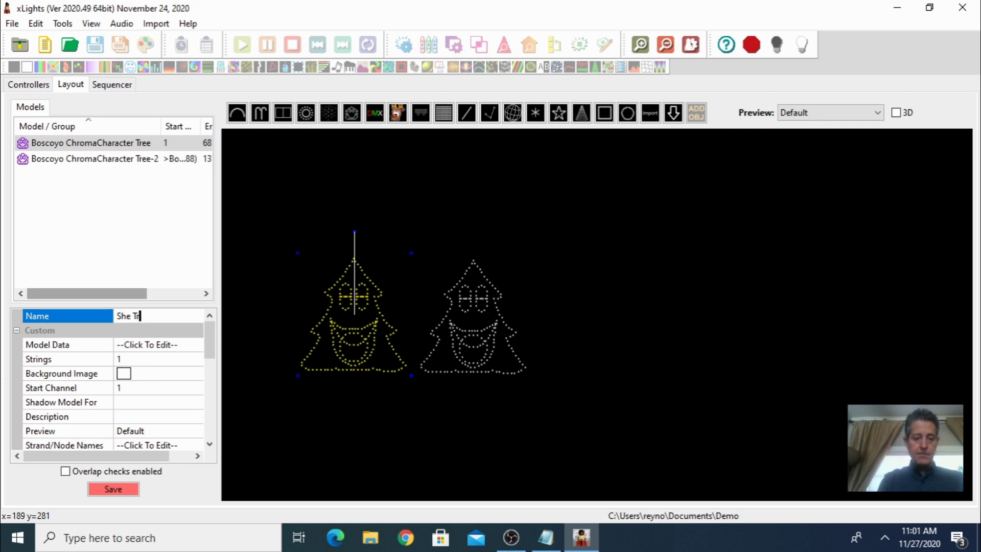
text(ee)
key(Return)
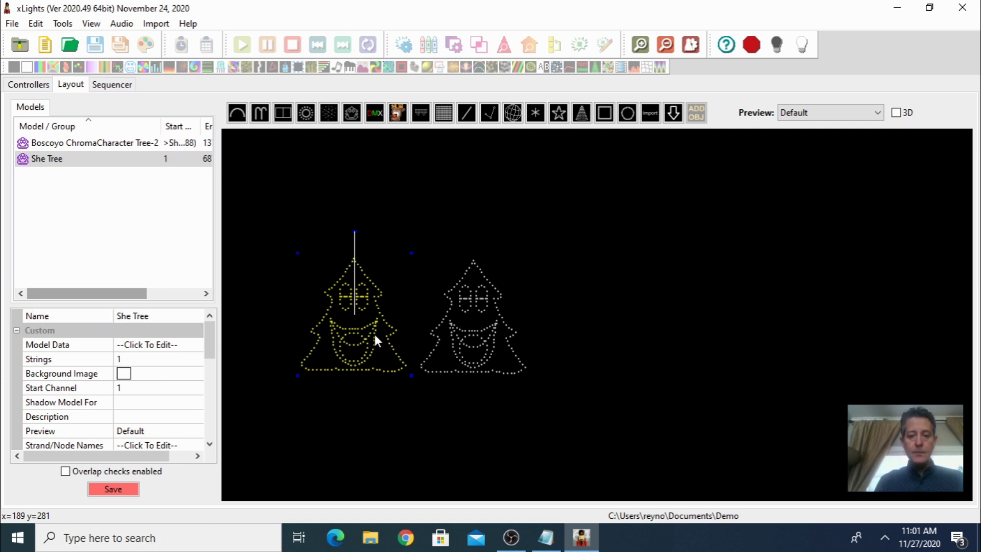
Rename the duplicated tree model as He Tree
click(474, 340)
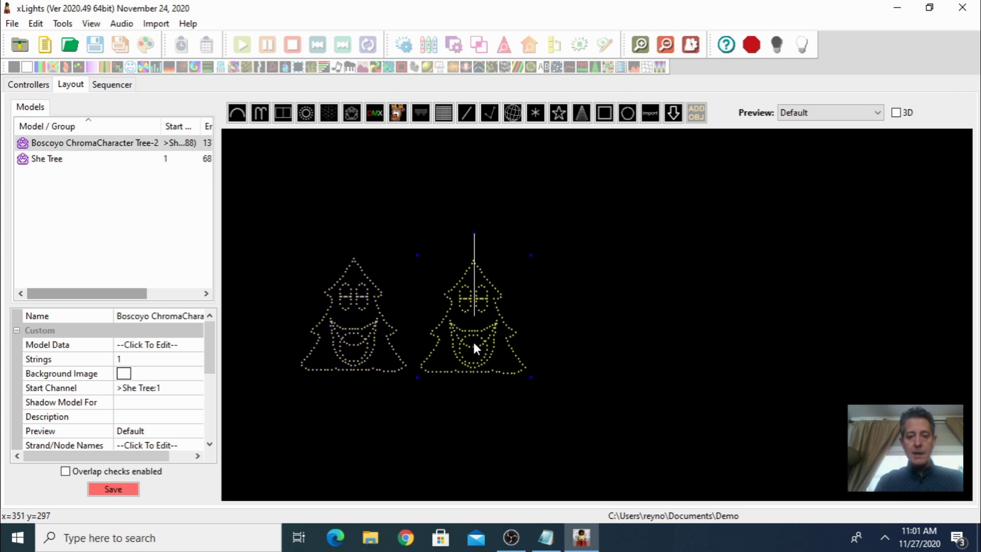
click(134, 315)
text(He)
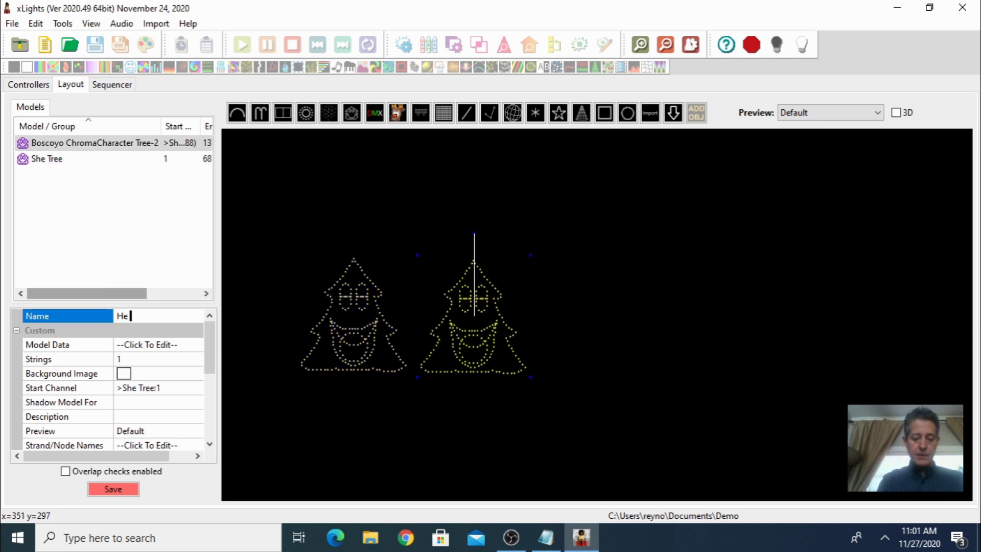
text( Tree)
key(Return)
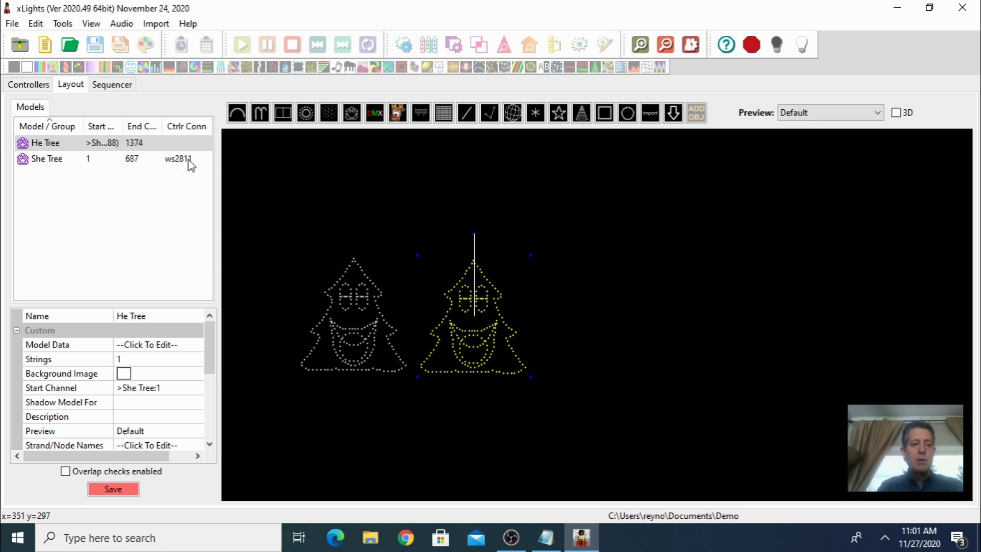
Create a 20fps (50ms) musical sequence from the michael-buble-rockn-around-the-christmas MP3, using the All Models view and a widened timeline
click(111, 84)
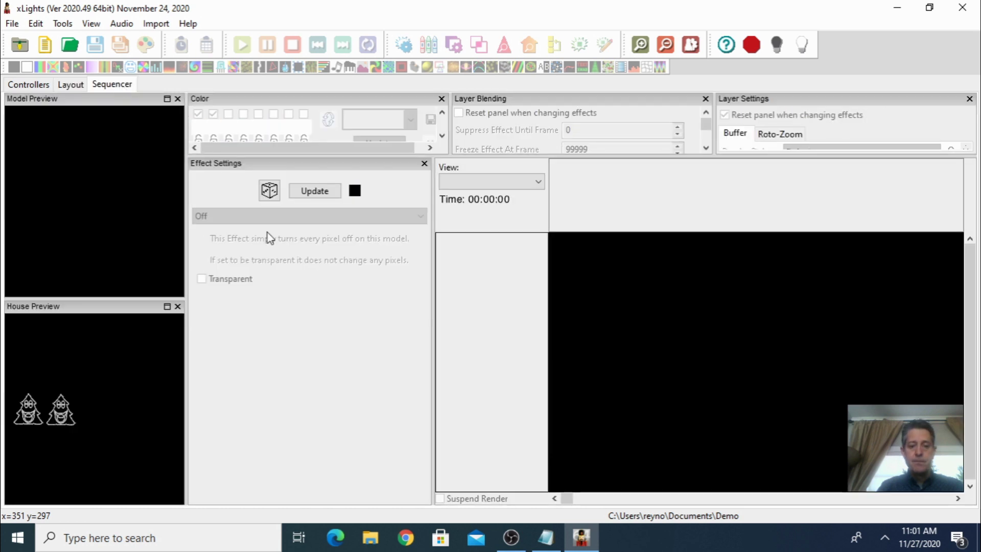
drag(434, 302, 309, 327)
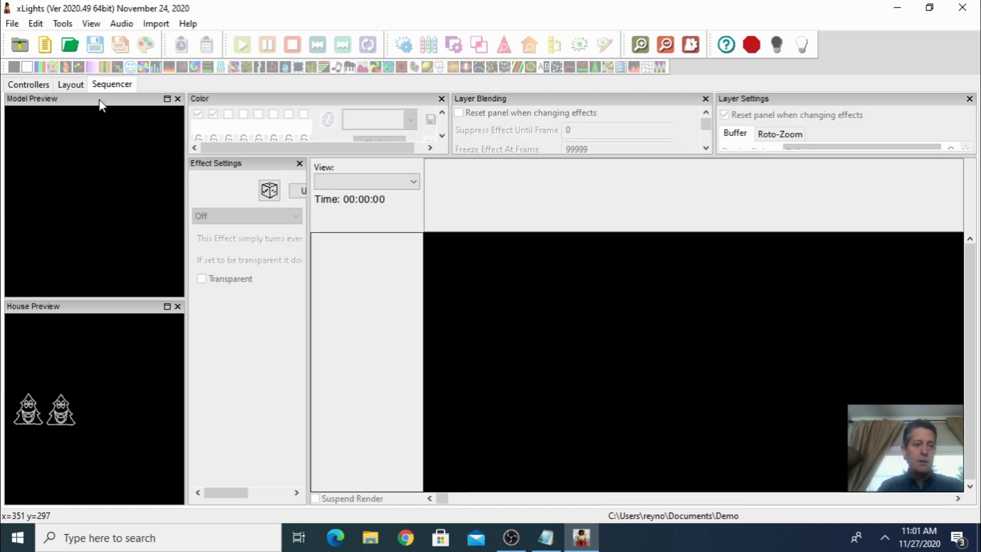
click(44, 44)
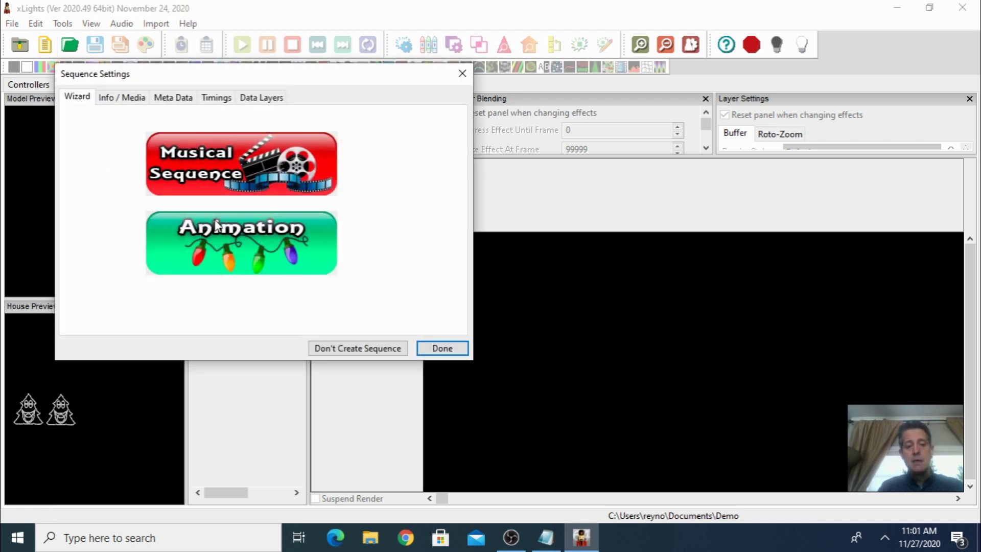
click(230, 169)
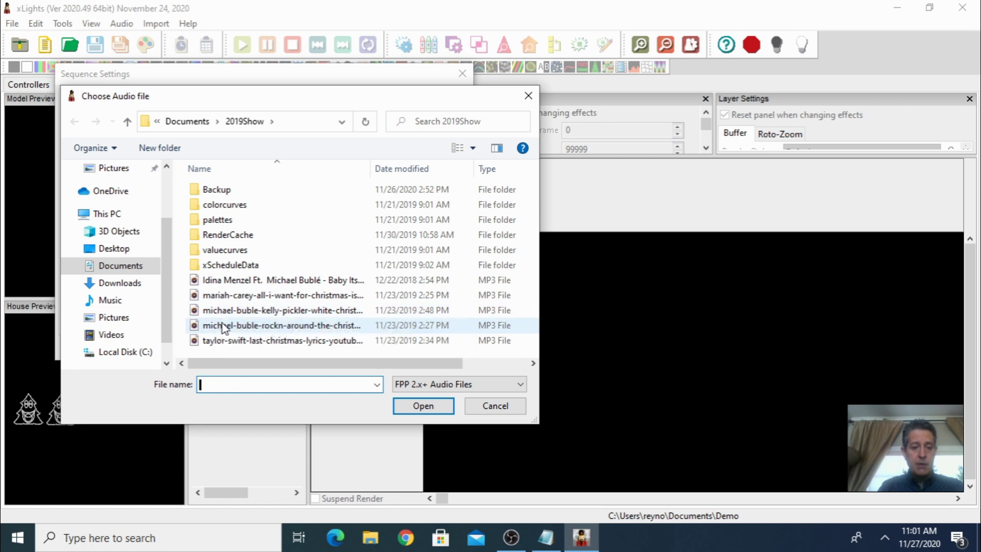
click(223, 327)
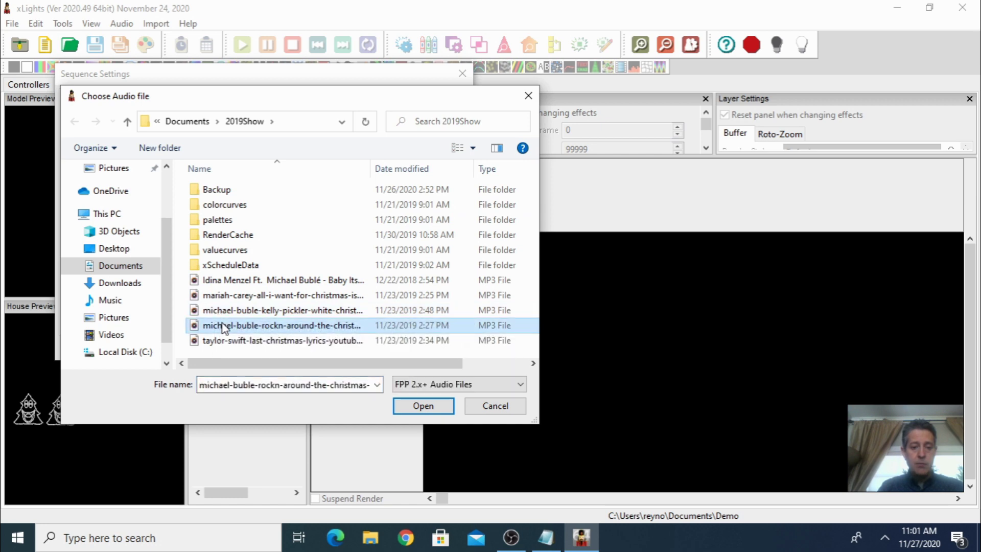
click(428, 406)
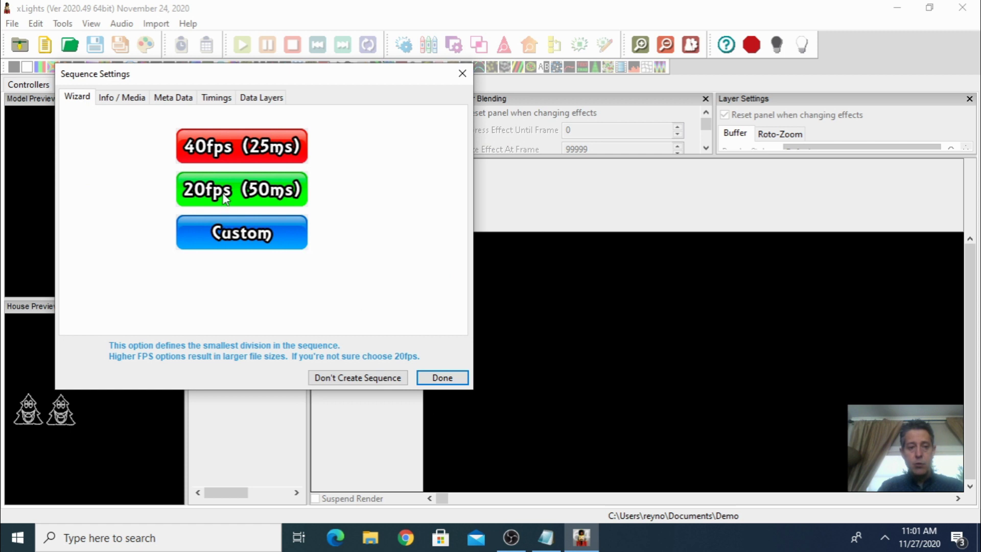
click(223, 194)
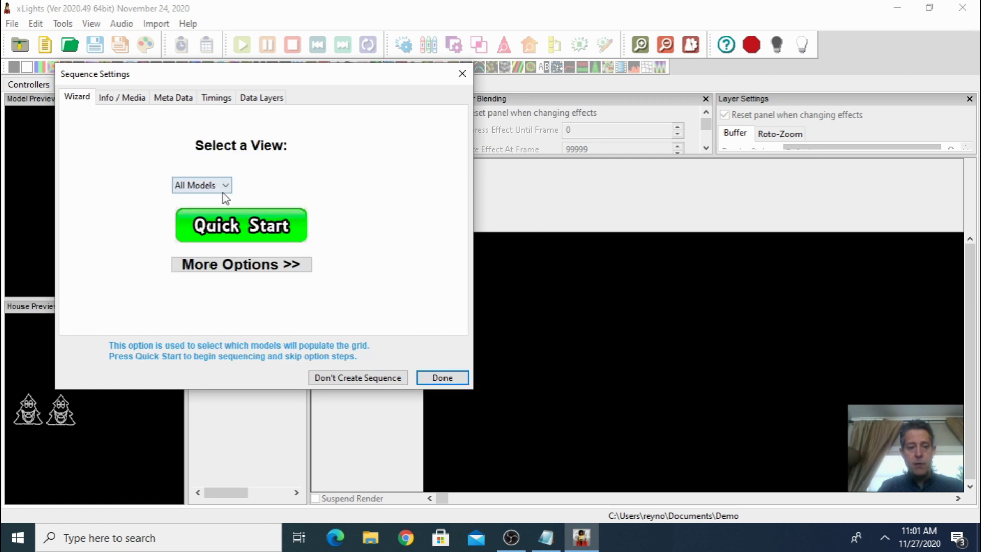
click(449, 379)
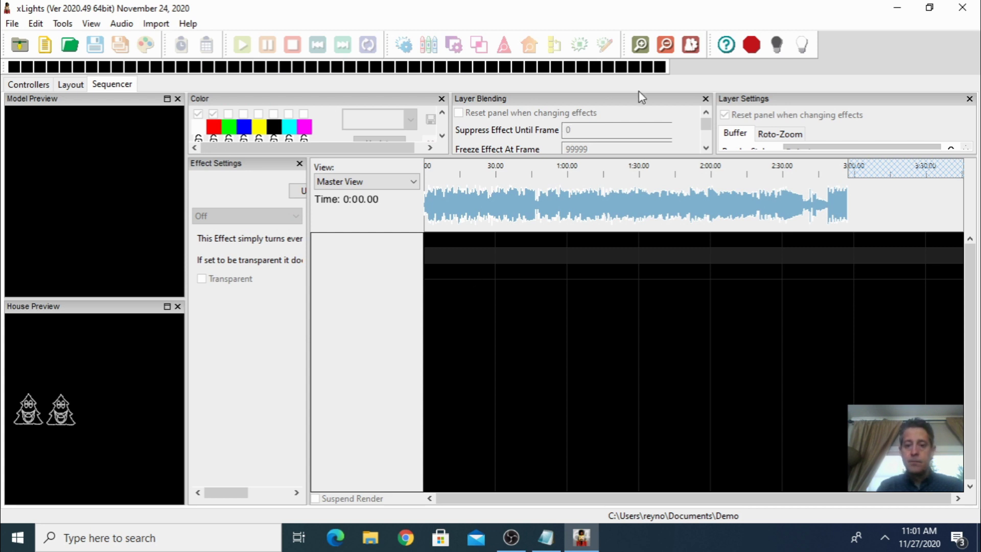
Add a timing track with the Empty interval to the sequence and name it Female Voice
click(642, 47)
click(642, 47)
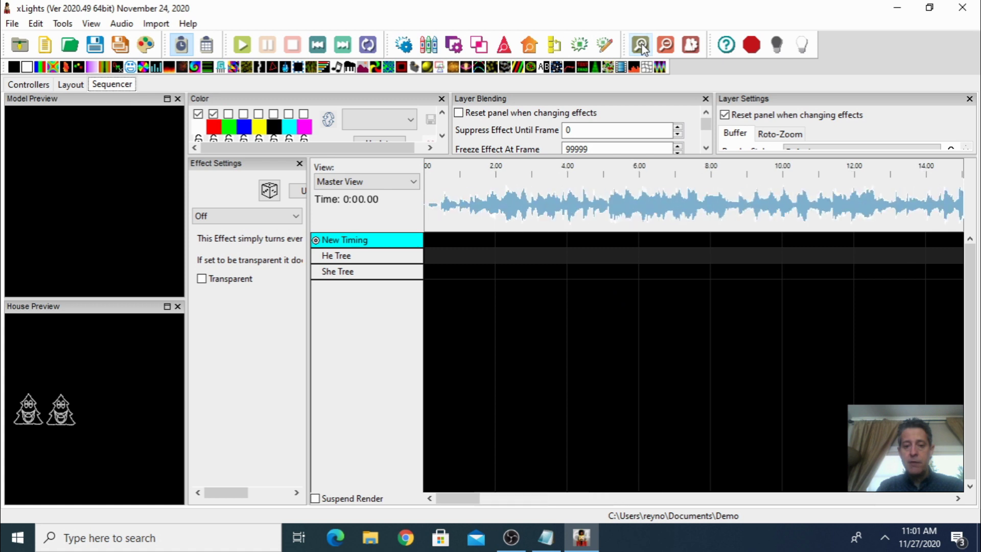
right_click(342, 242)
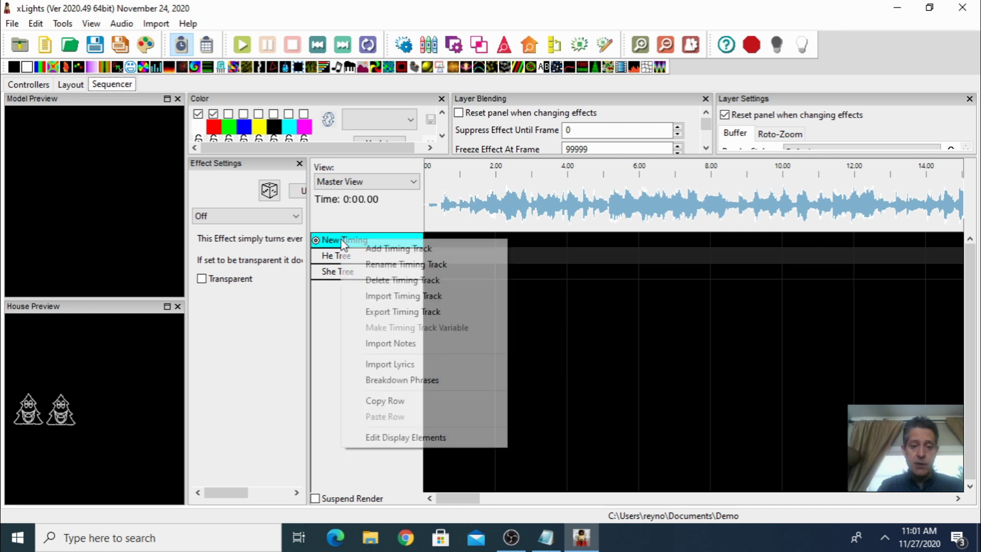
click(382, 251)
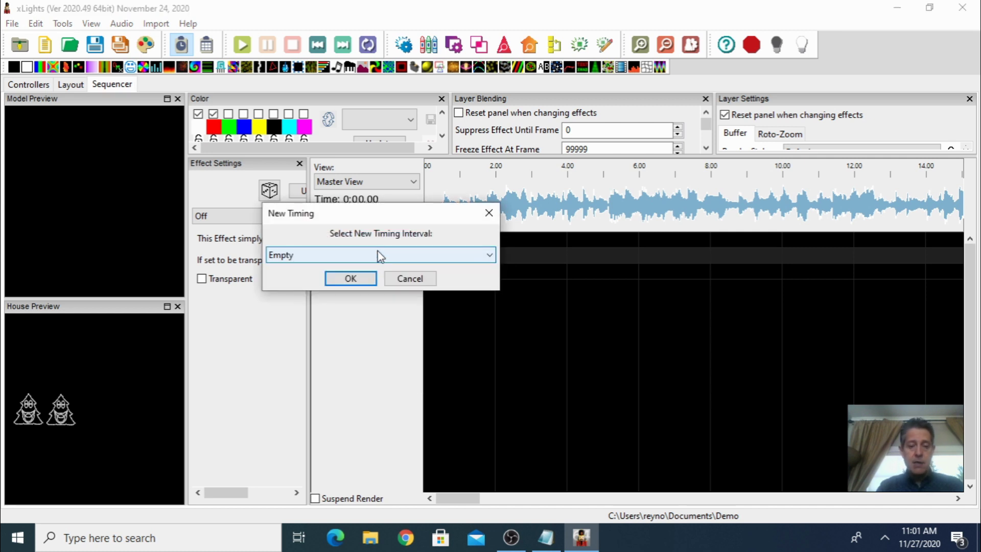
click(351, 278)
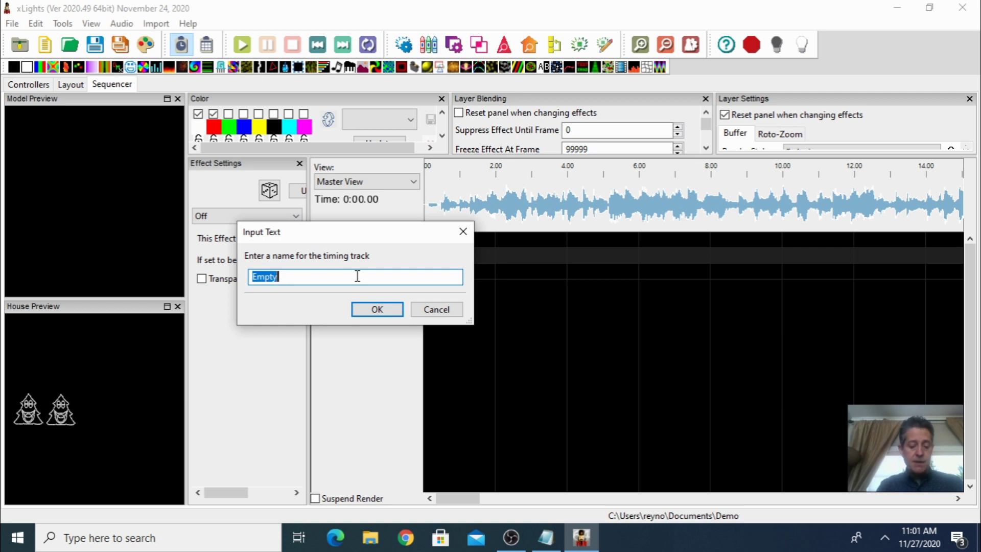
text(Femal)
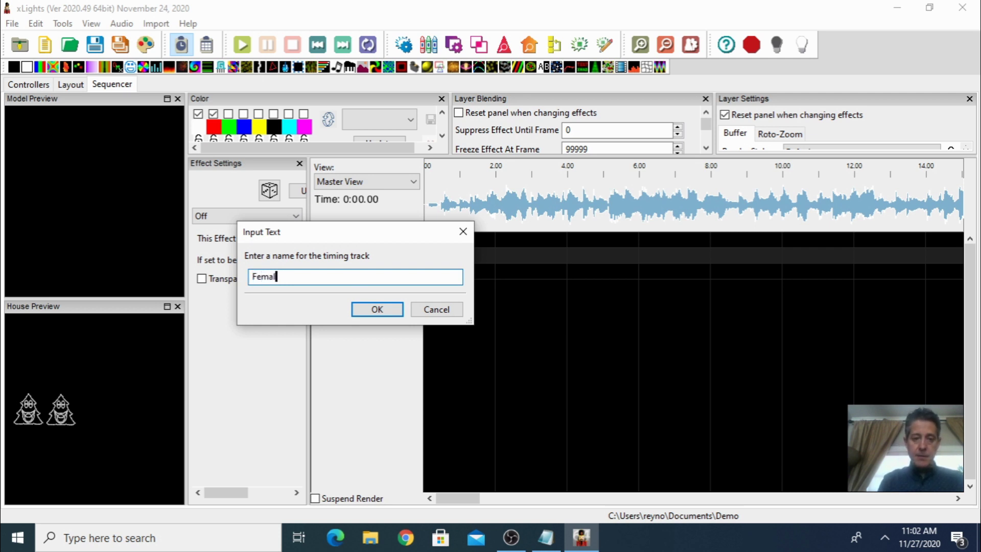
text(e Voice)
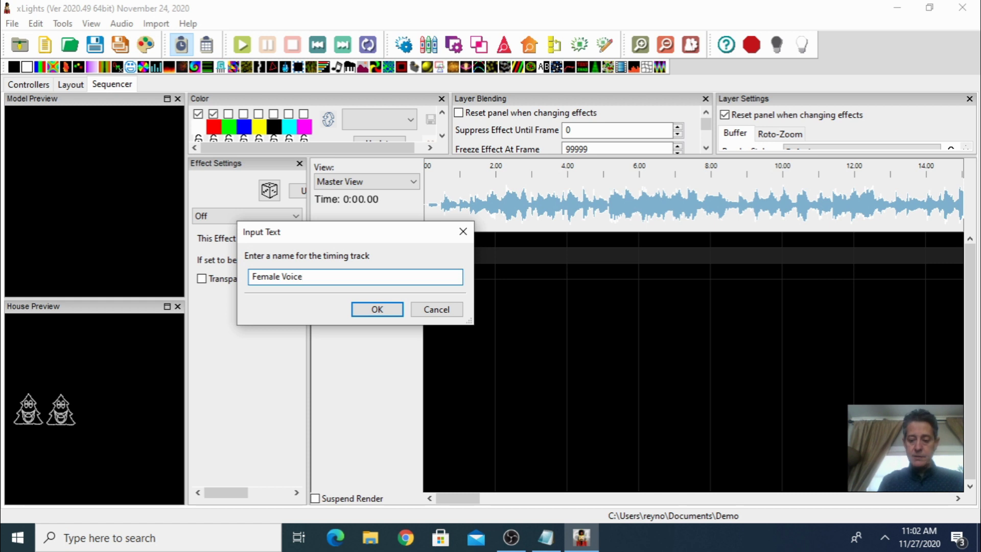
key(Return)
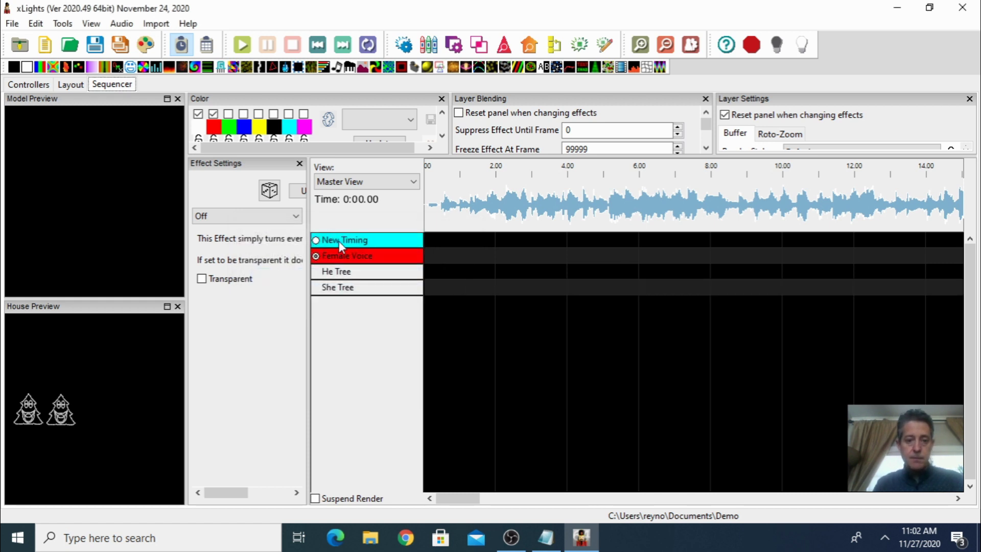
Rename the New Timing track as Male Voice
right_click(339, 241)
click(367, 266)
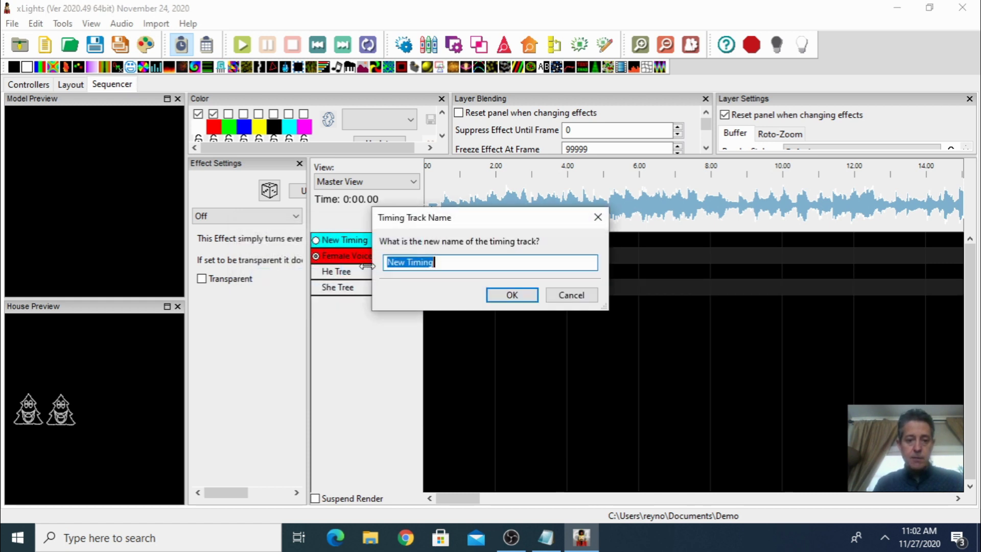
text(Male Voice)
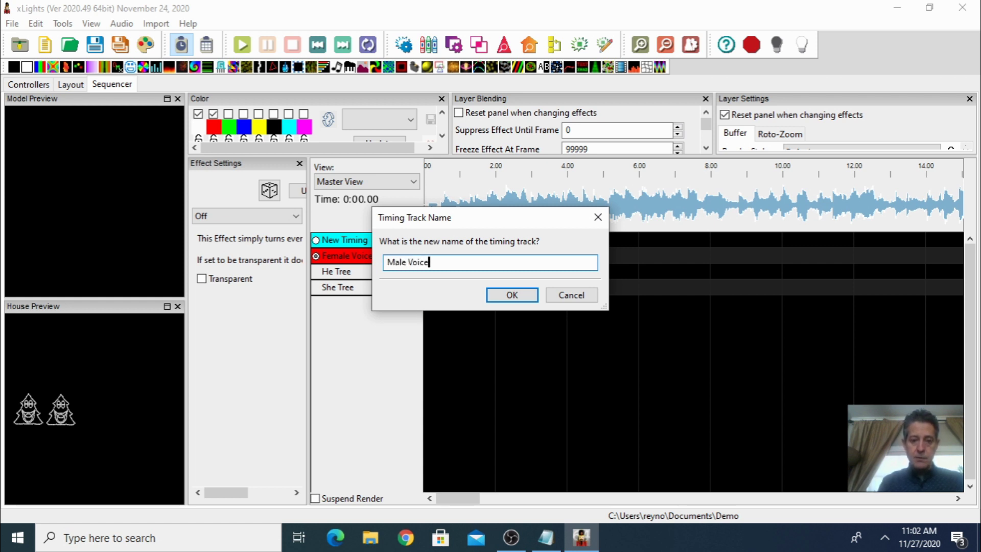
key(Return)
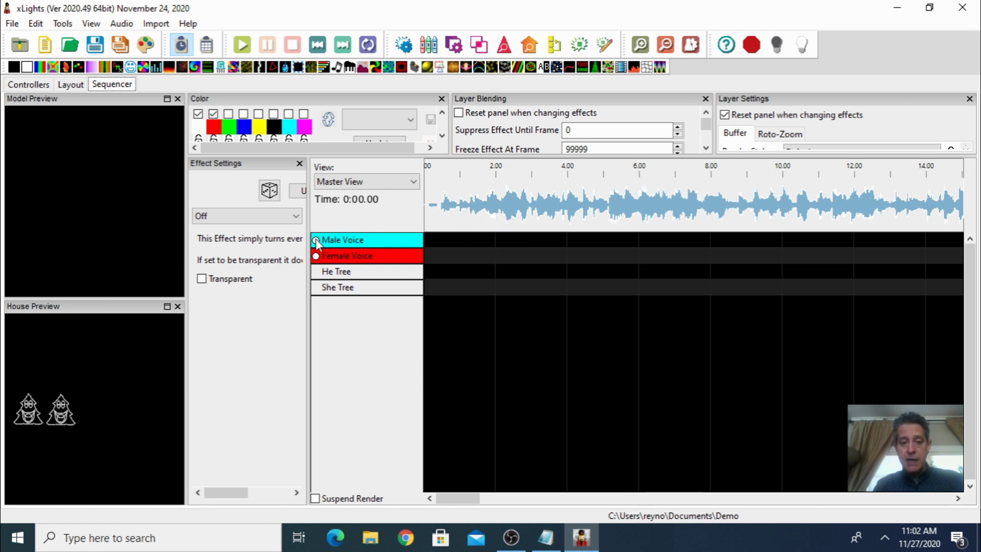
Play the song from about 3.1 seconds to listen to the vocals, and stop playback
click(534, 200)
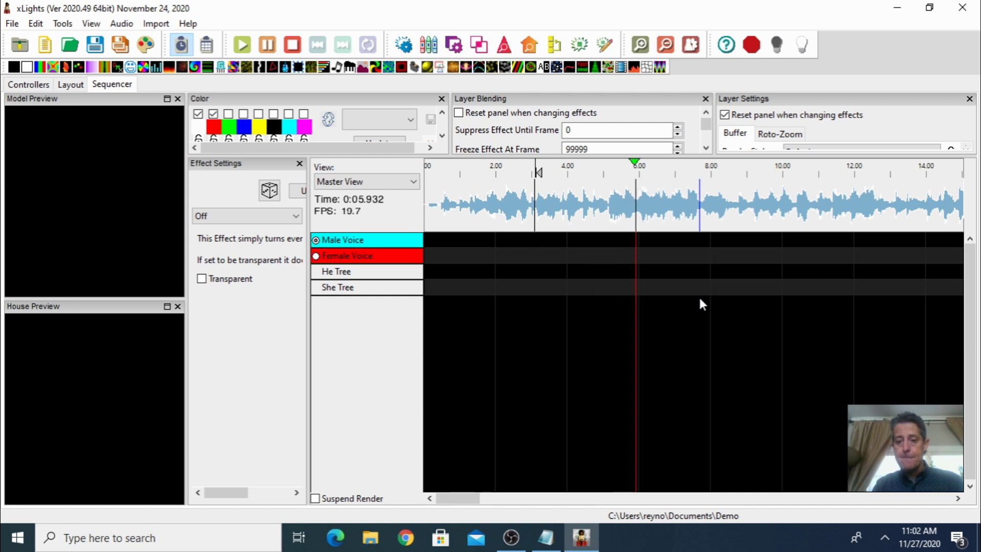
key(space)
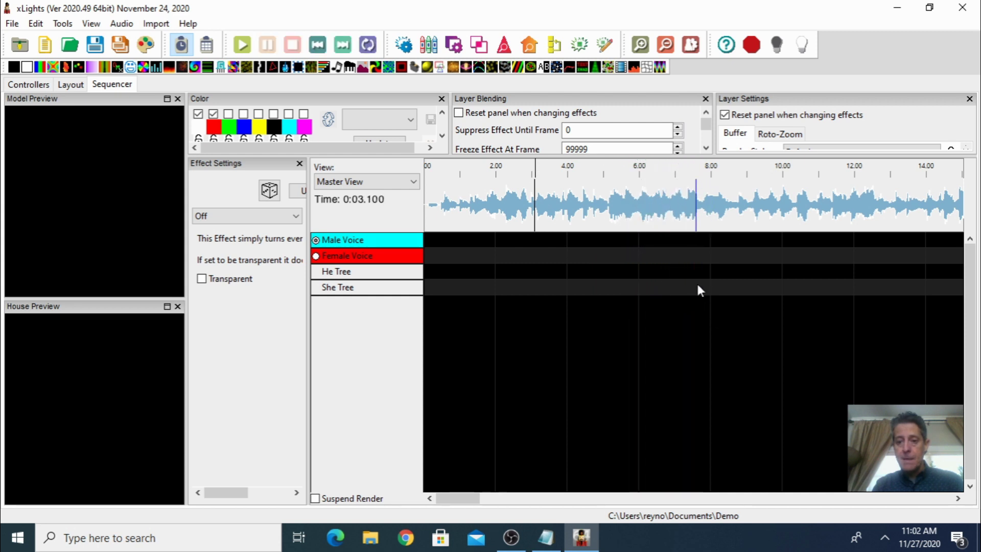
Add timing marks at 7.5 and 13 seconds on the Male Voice track to bound the sung phrase, and play it back
click(693, 207)
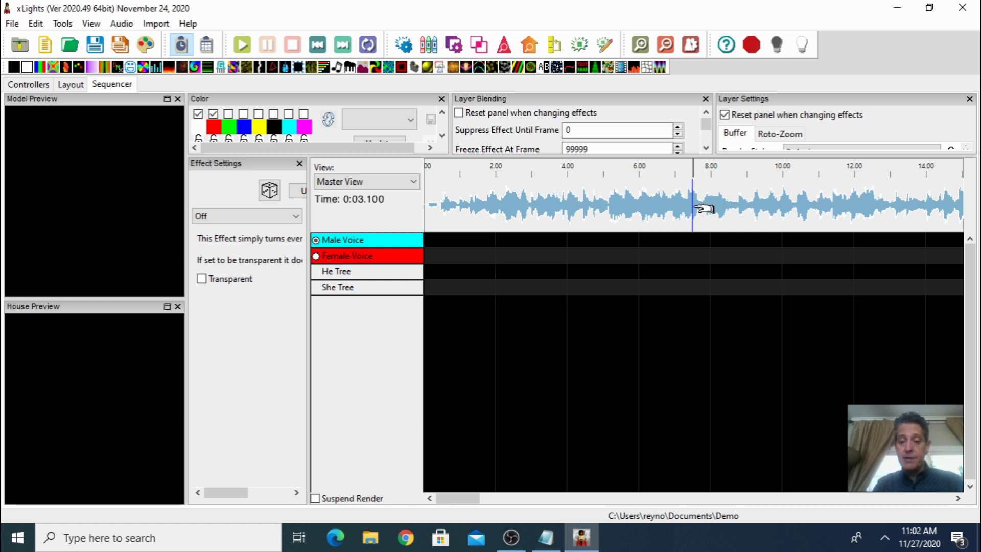
key(t)
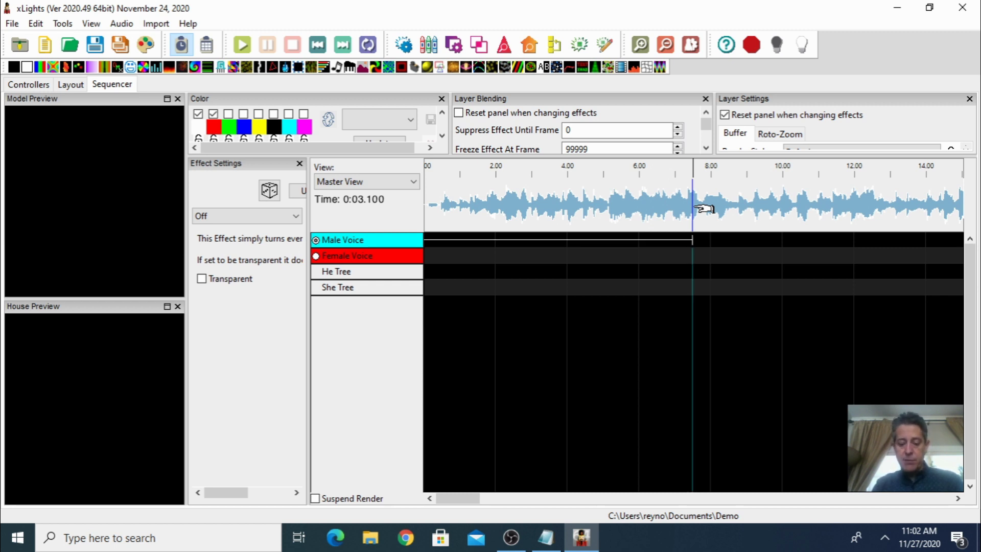
key(space)
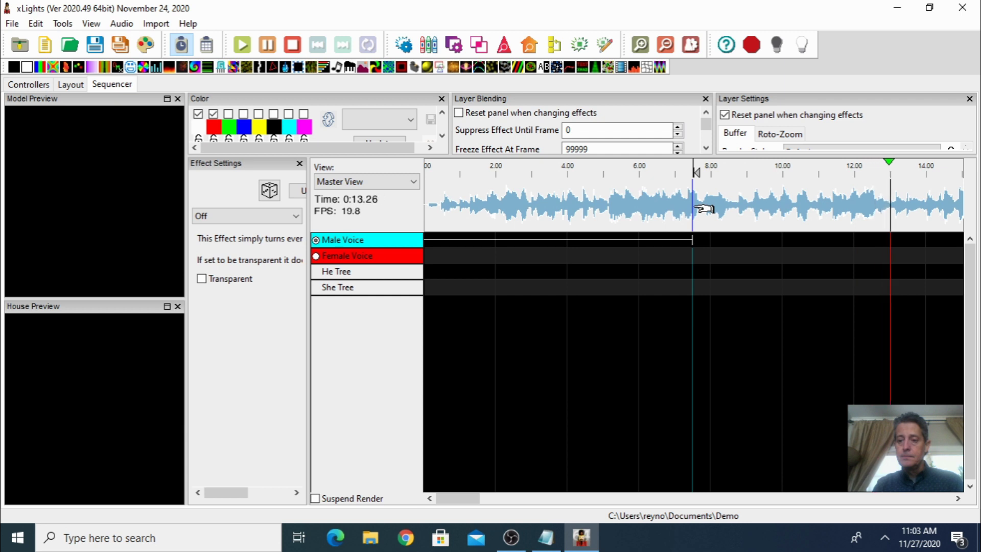
key(space)
click(891, 209)
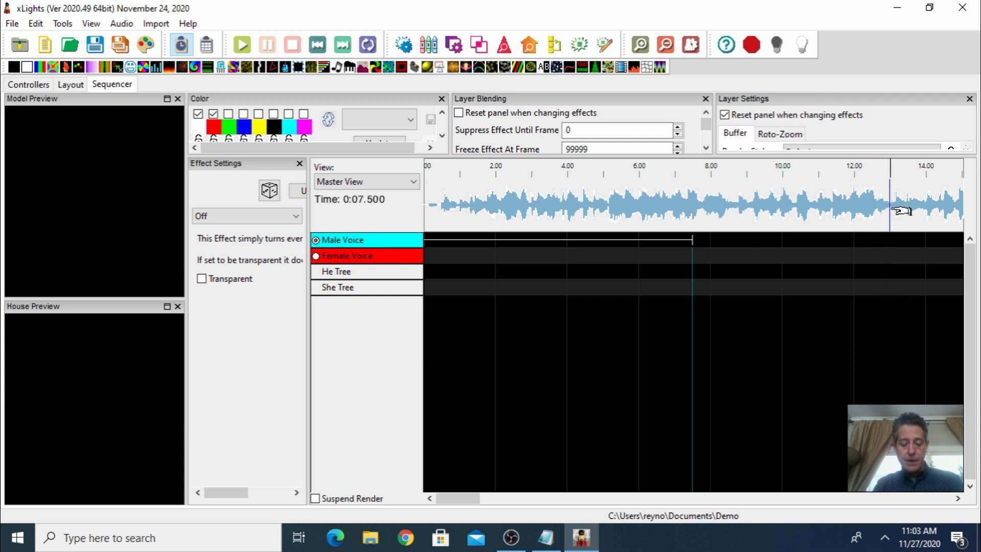
key(t)
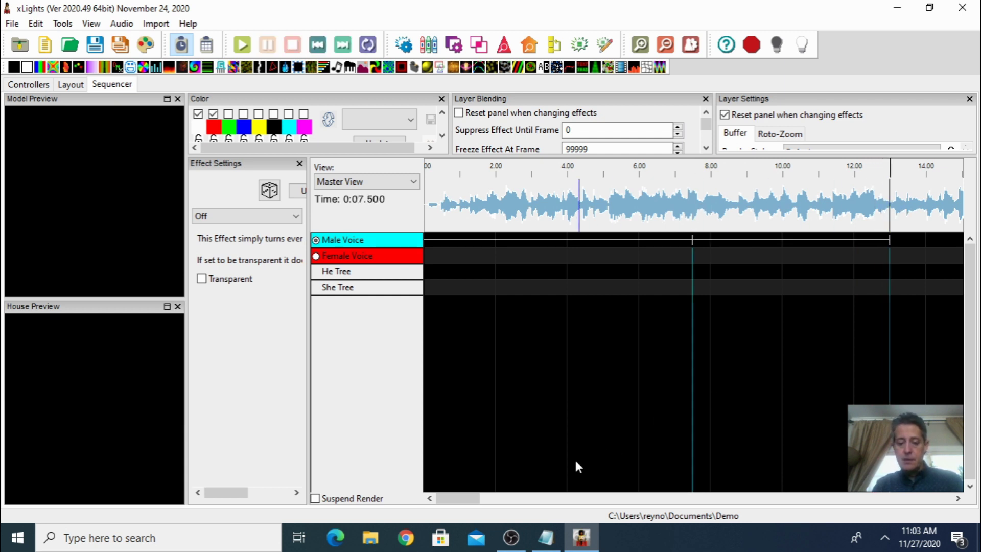
drag(468, 500, 484, 505)
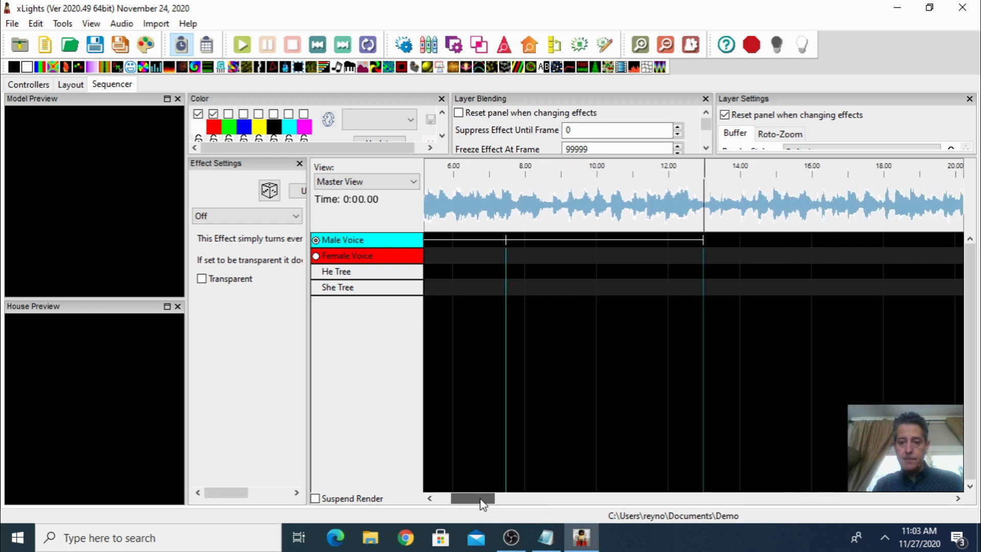
click(506, 204)
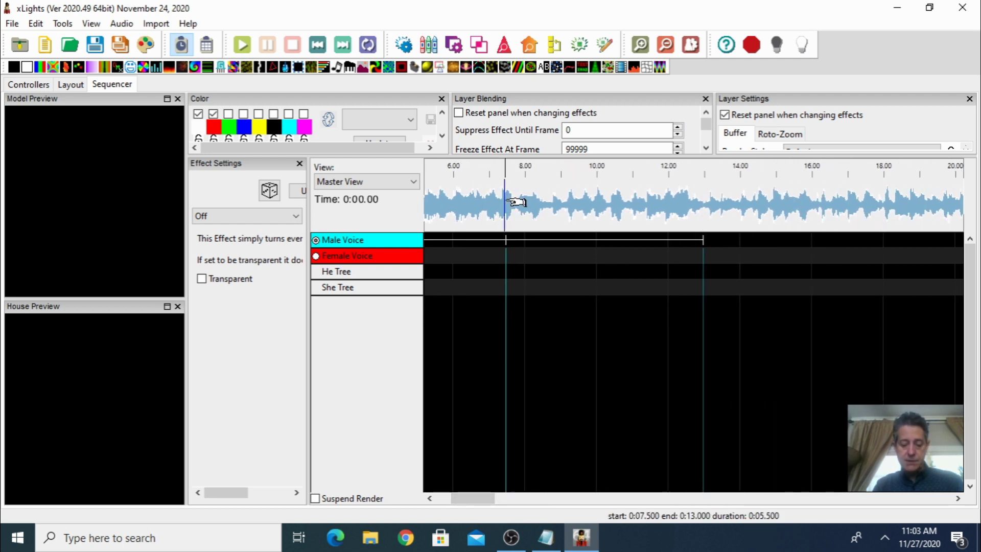
key(space)
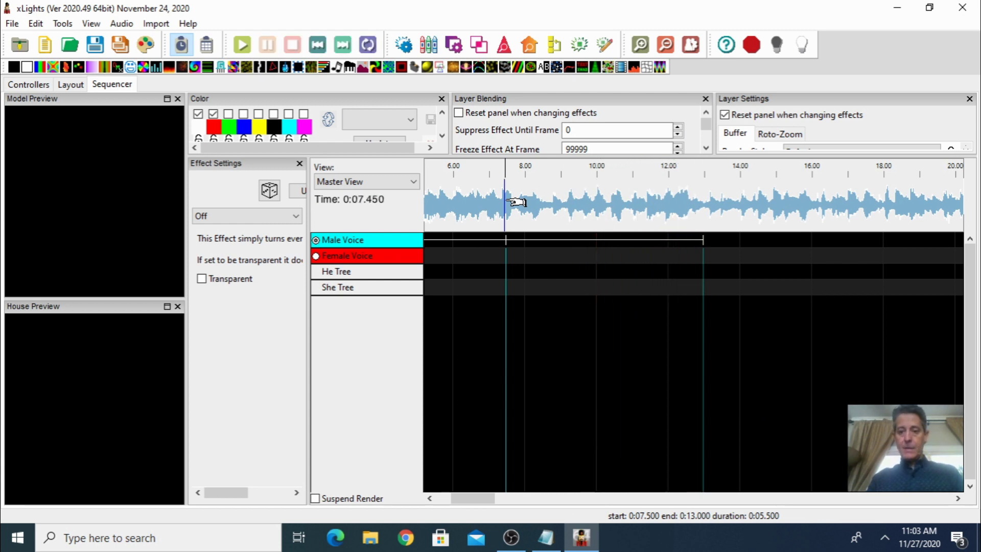
Label the 7.5 to 13 second Male Voice segment with the first lyric line copied from Notepad, "Rockin' around the Christmas tree"
click(603, 243)
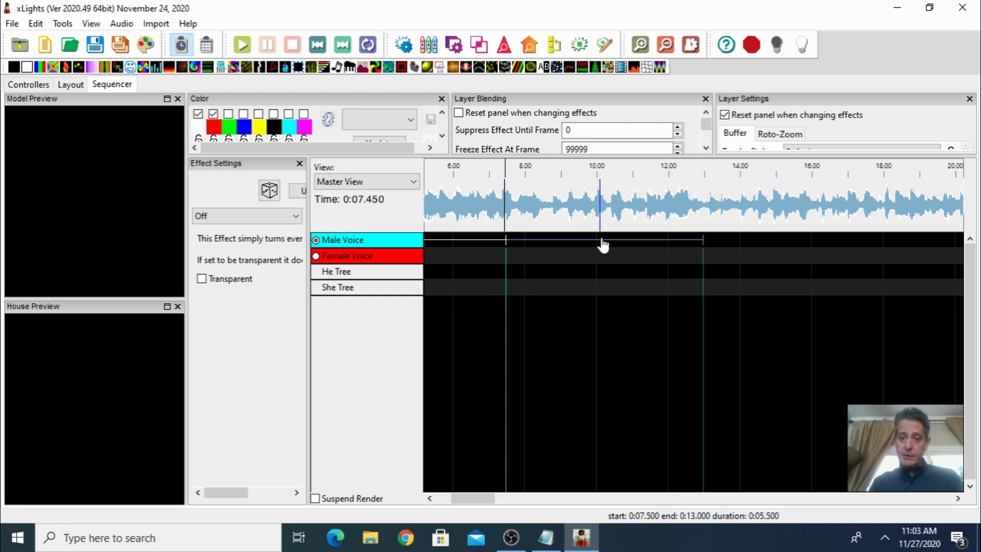
double_click(603, 243)
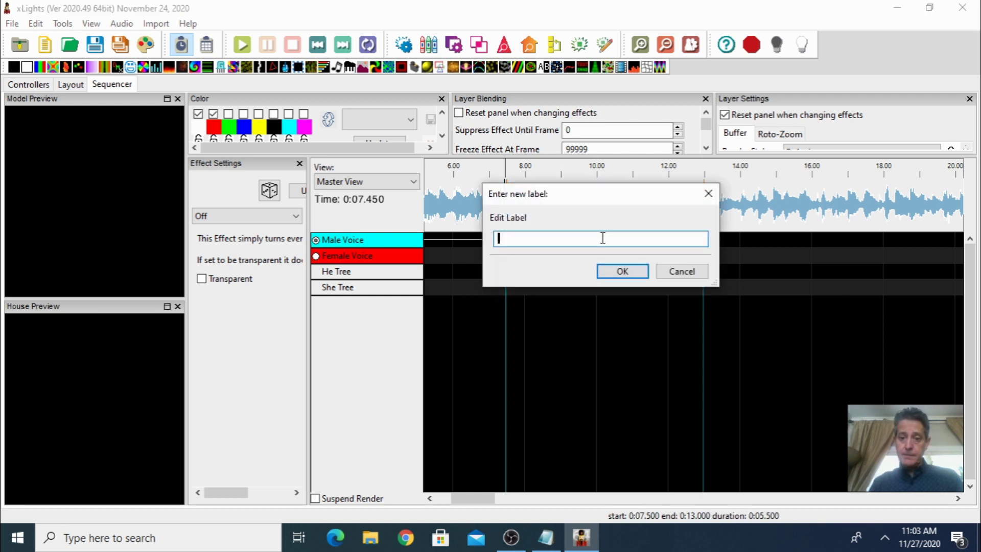
click(547, 539)
click(318, 100)
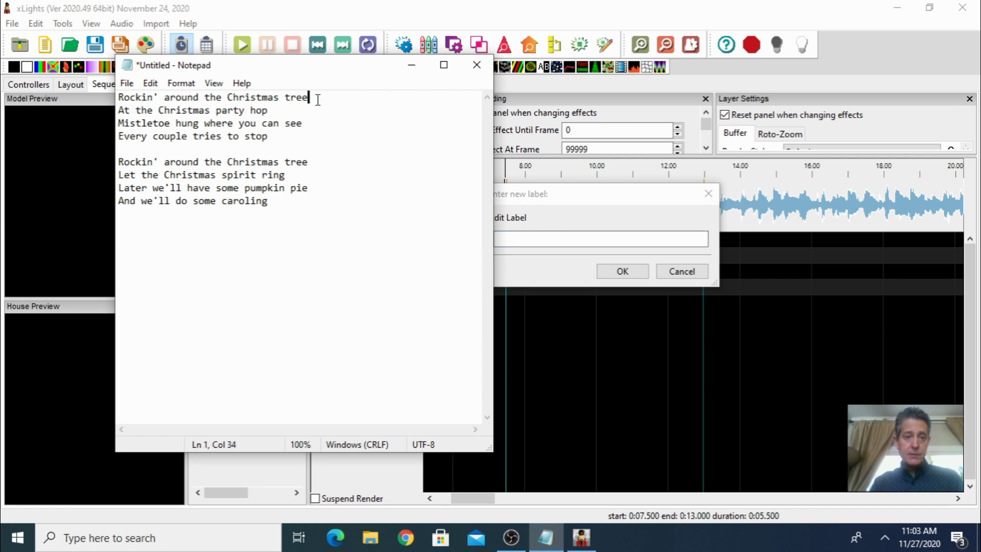
drag(121, 98, 309, 99)
key(ctrl+c)
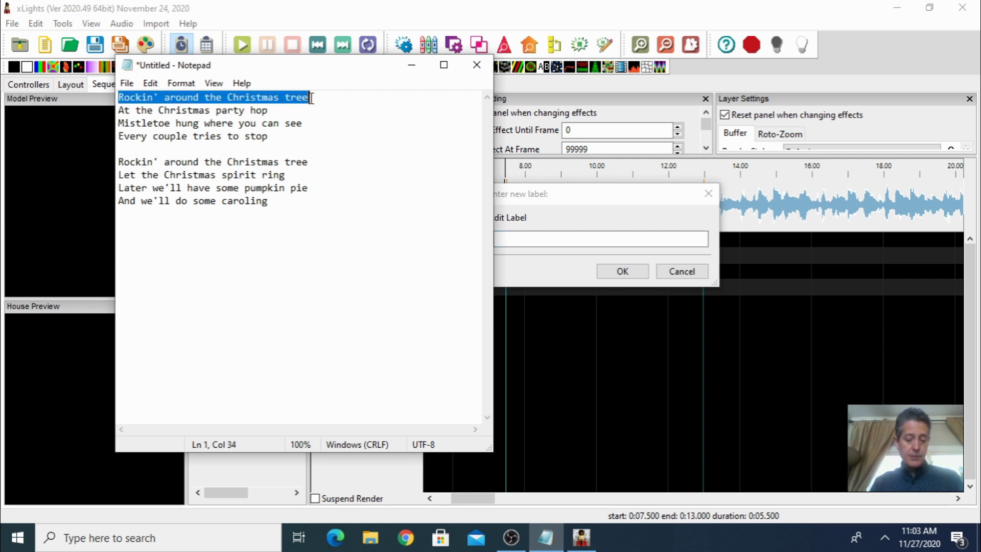
click(511, 238)
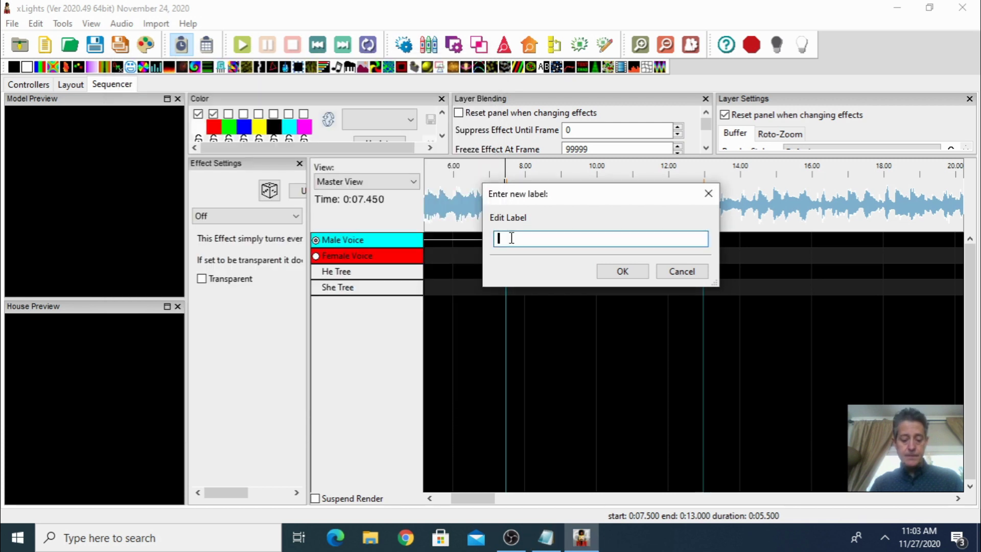
key(ctrl+v)
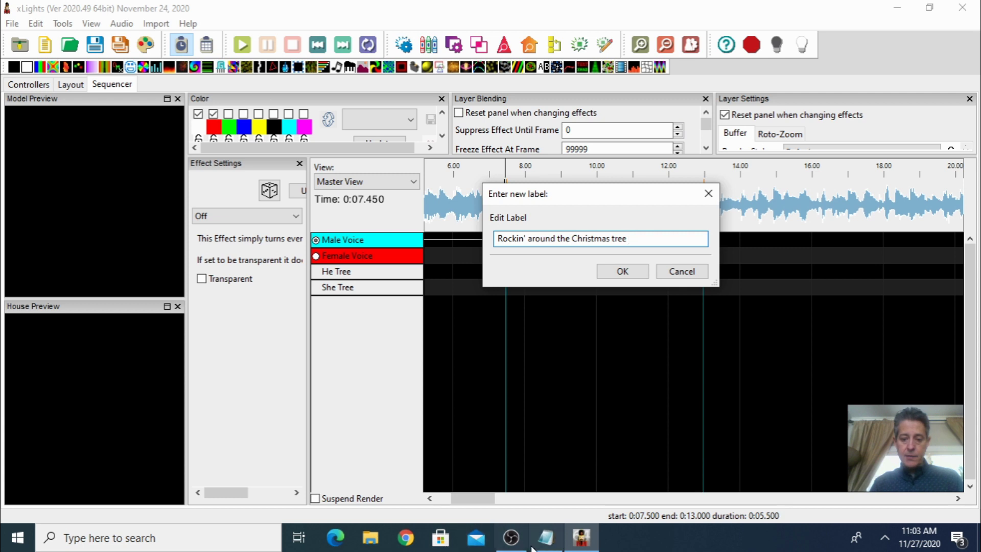
Append the second lyric line from Notepad to the label as "at the Christmas party hop", with a lowercase "at", and accept it
click(545, 538)
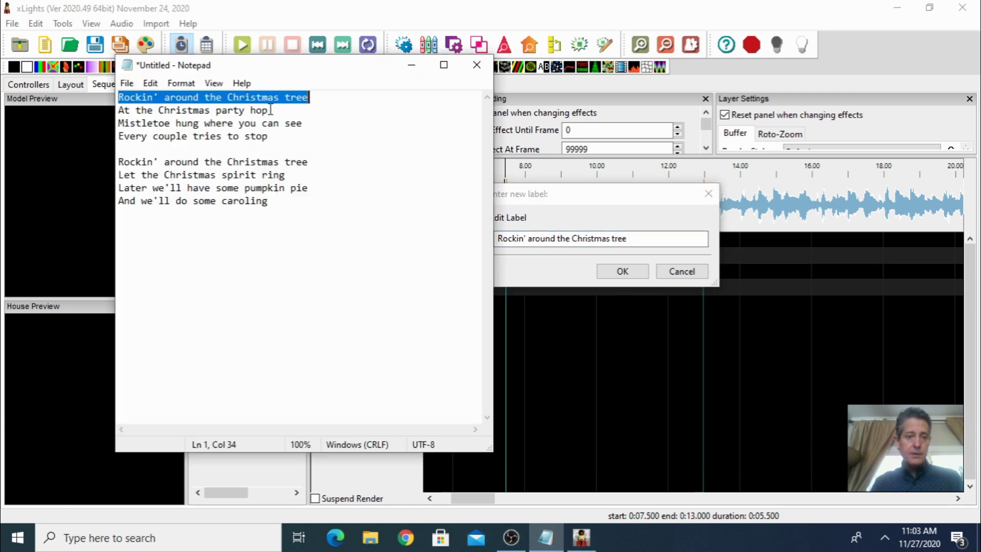
drag(270, 110, 121, 112)
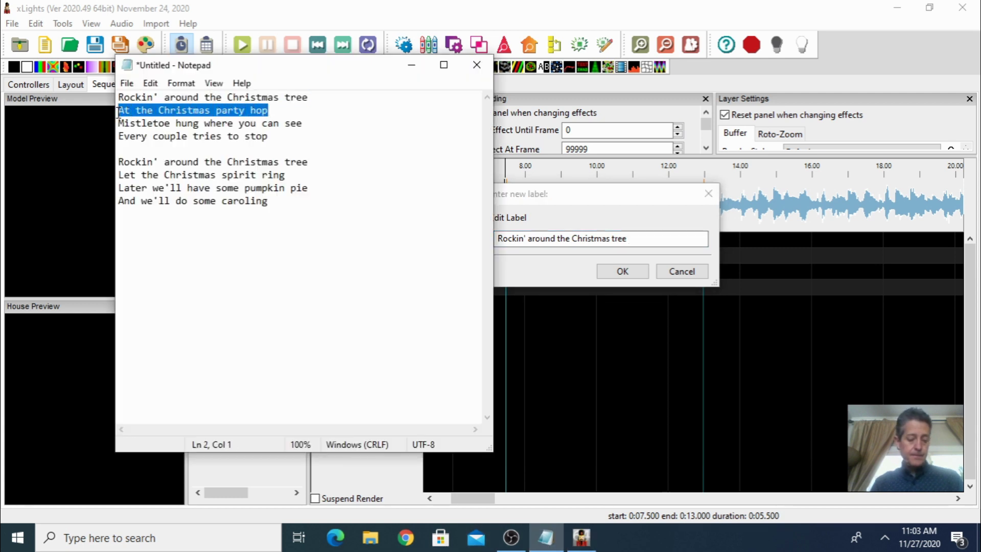
click(639, 236)
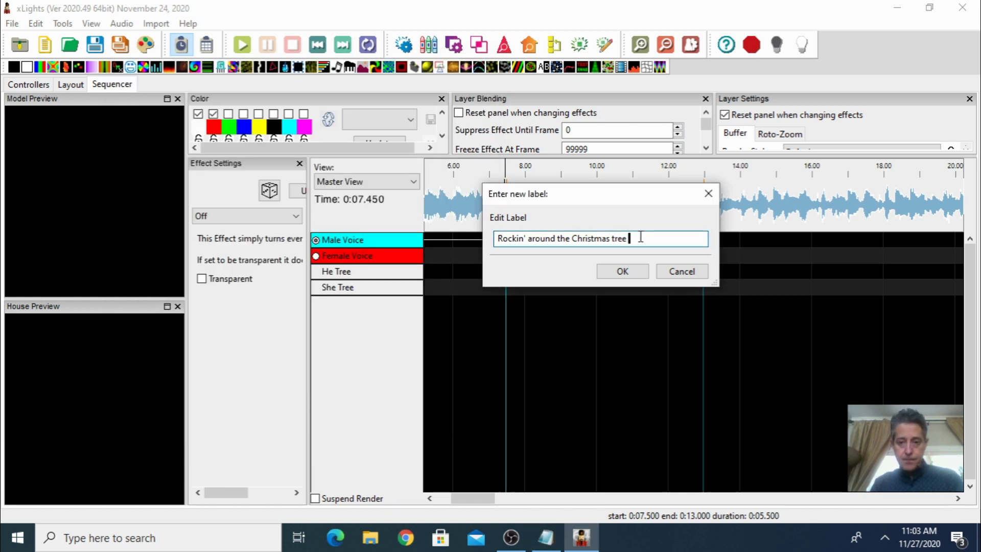
text(At the Christmas party hop)
click(610, 239)
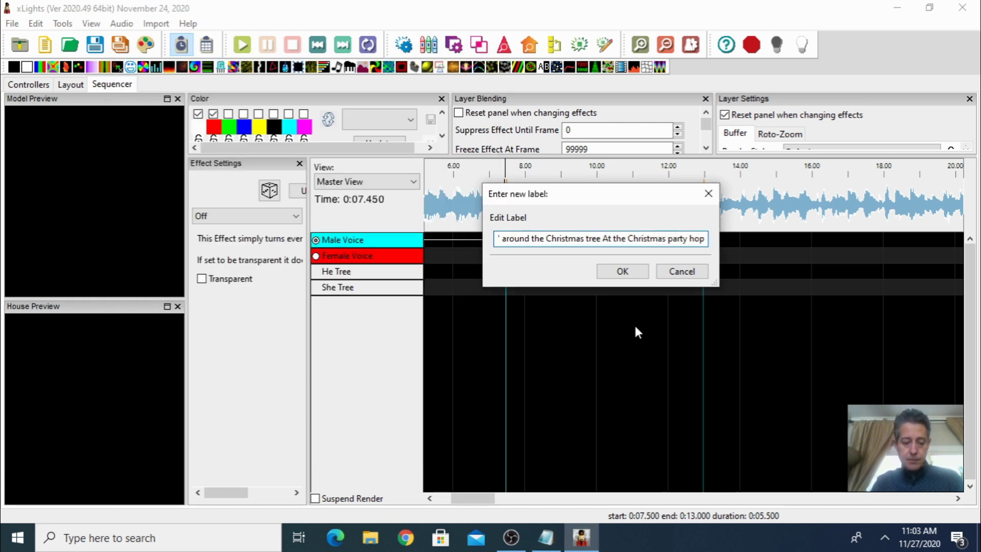
key(BackSpace)
text(a)
click(626, 276)
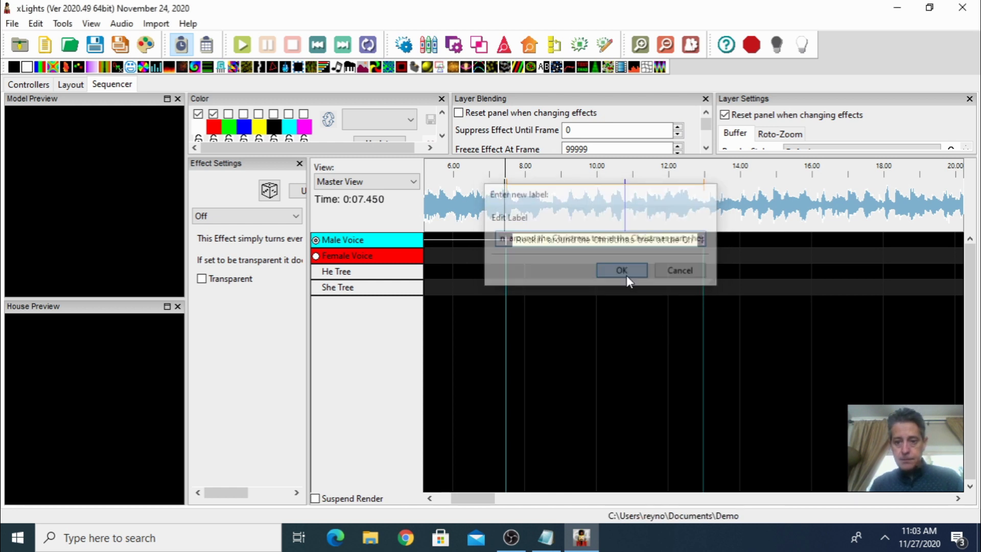
Play the labelled phrase from about 7.95 seconds, and break the phrase down into individual words on the Male Voice track
click(640, 45)
click(441, 200)
key(space)
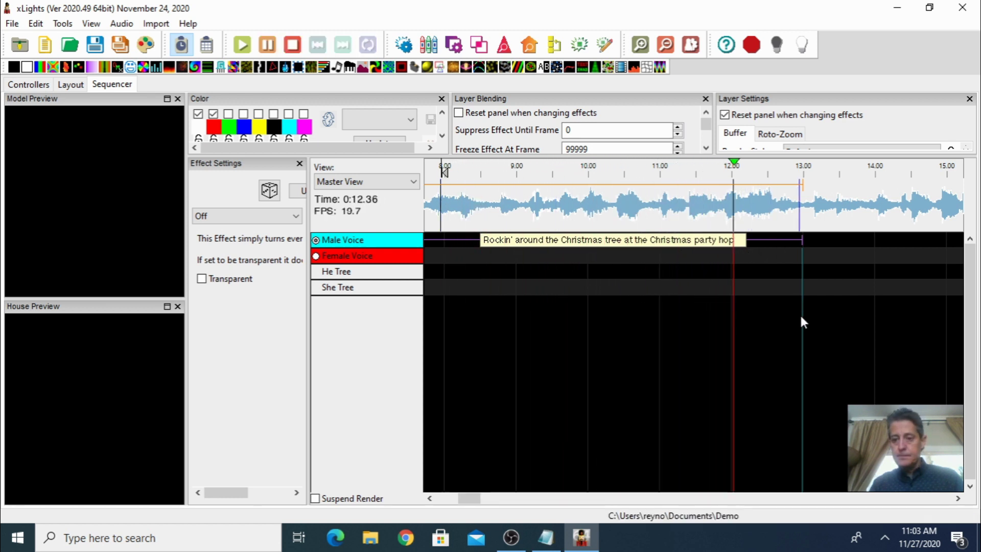
key(space)
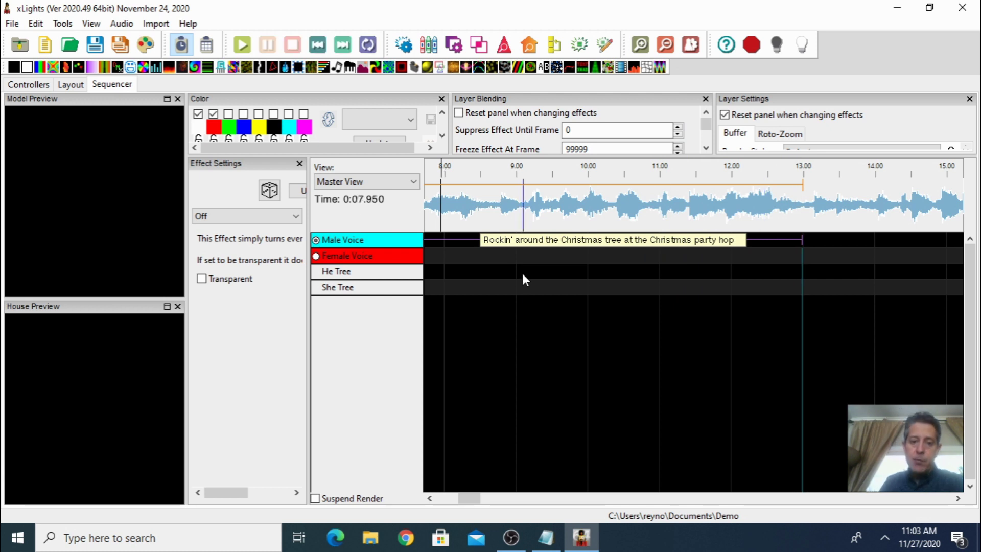
right_click(526, 238)
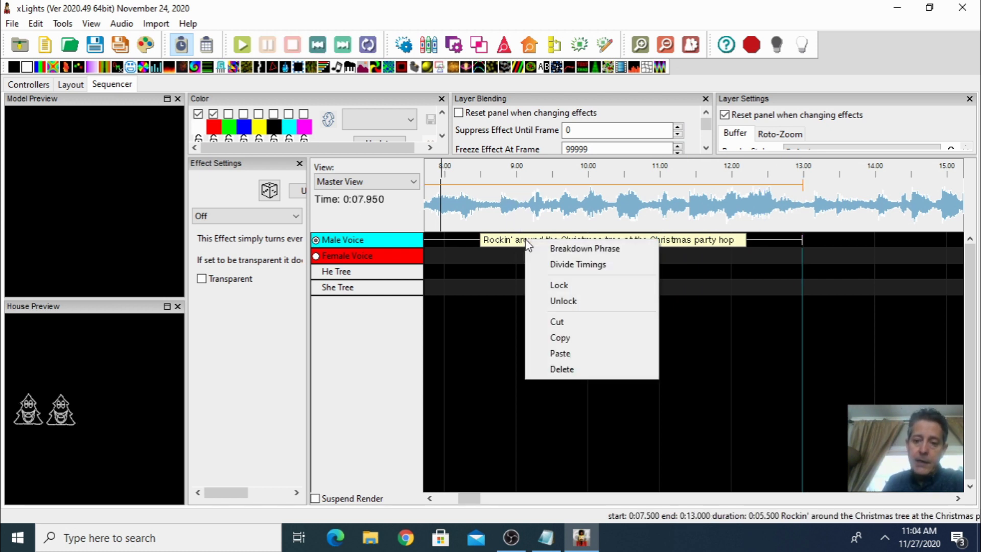
click(571, 248)
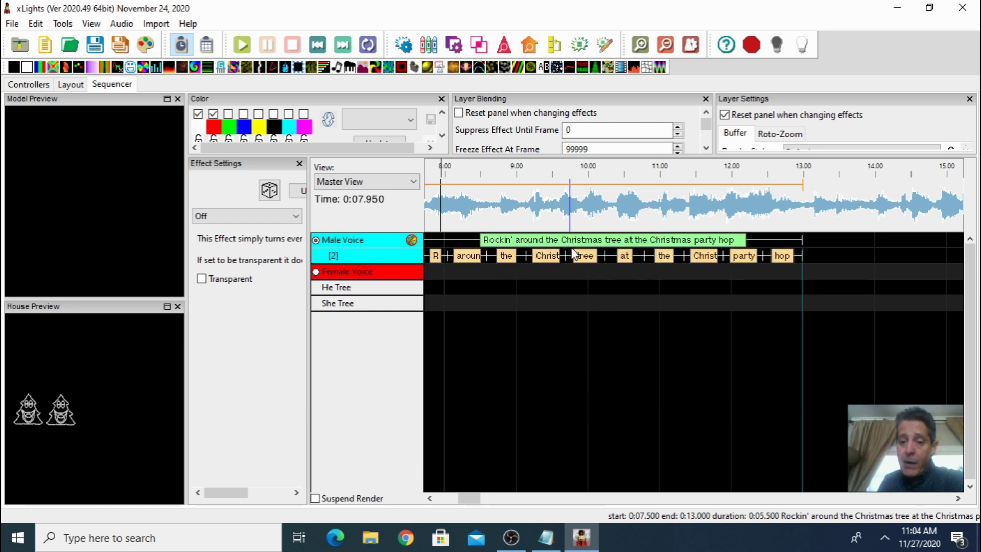
Adjust the boundary between the words "Rockin'" and "around" to about 7.85 seconds
click(443, 255)
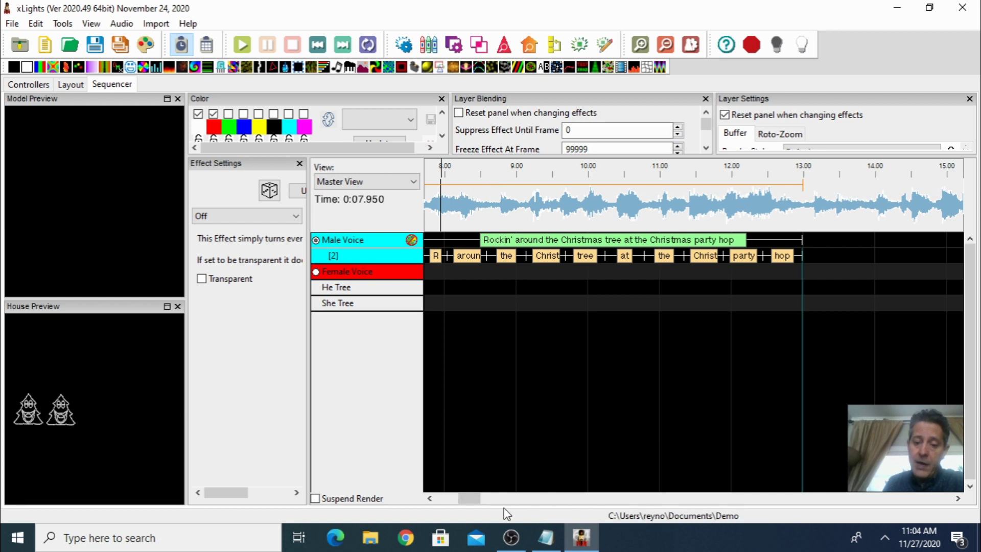
drag(476, 499, 474, 499)
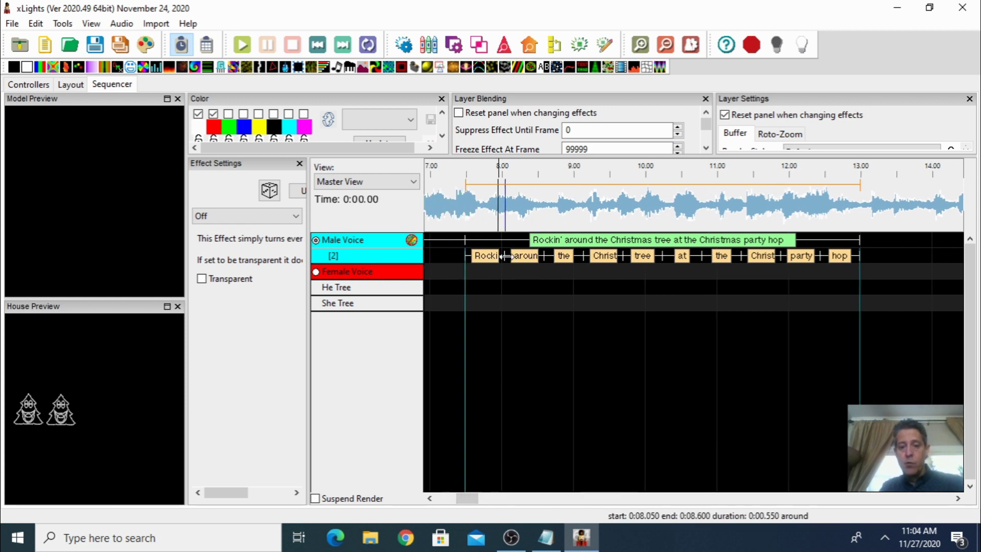
drag(505, 255, 515, 255)
click(466, 204)
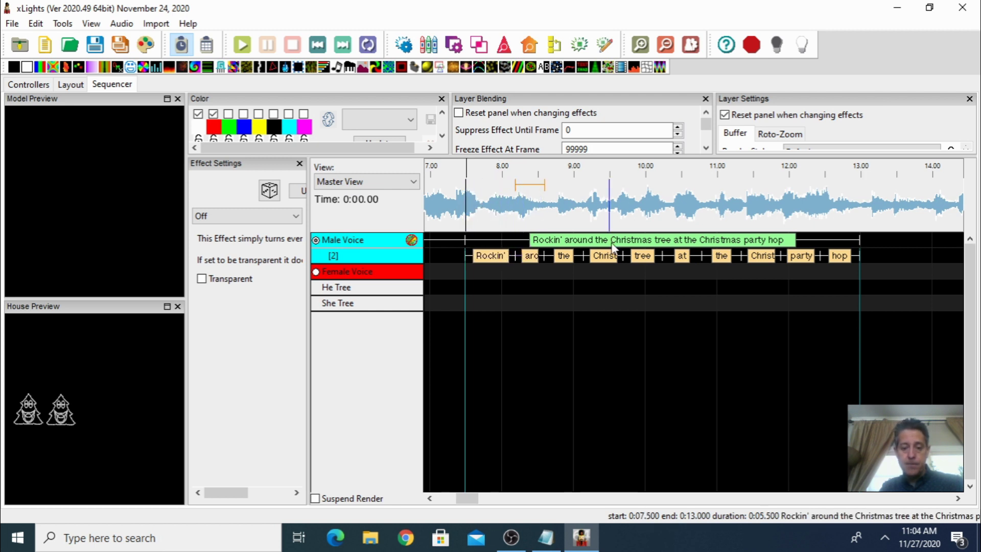
click(491, 255)
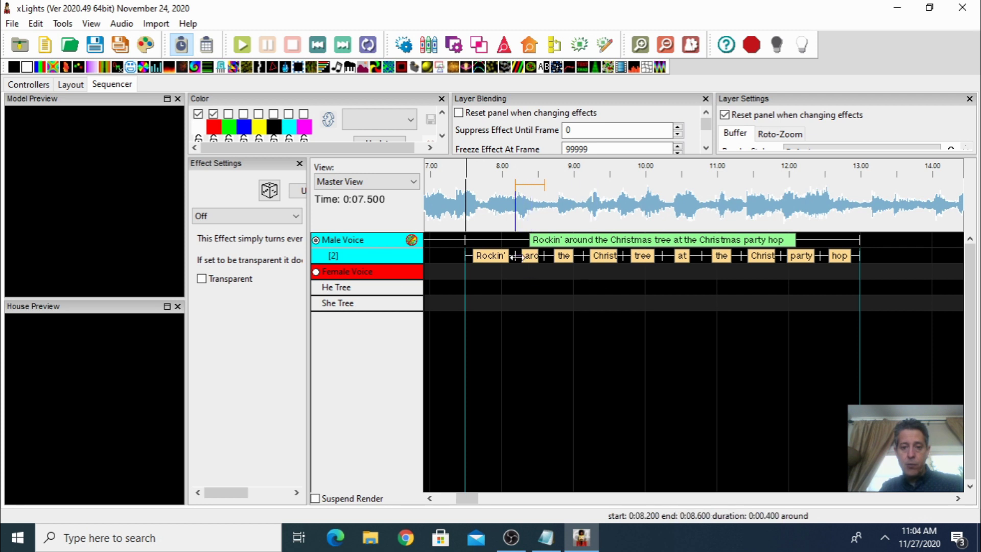
drag(516, 257, 492, 256)
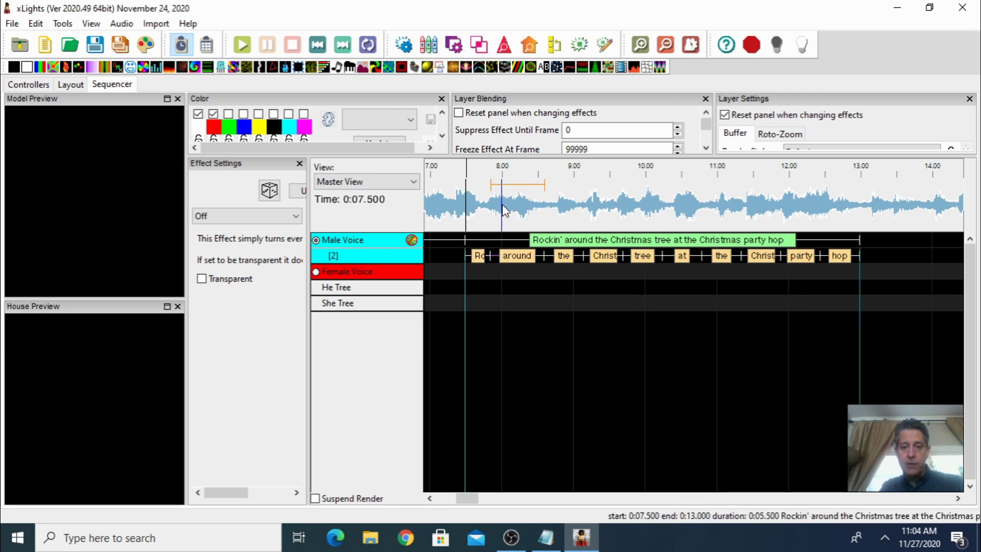
Play from 8 seconds and retime the following words so the first "the" starts at 9.15, "Christmas" at 9.7 and "tree" at about 10.1 seconds
key(space)
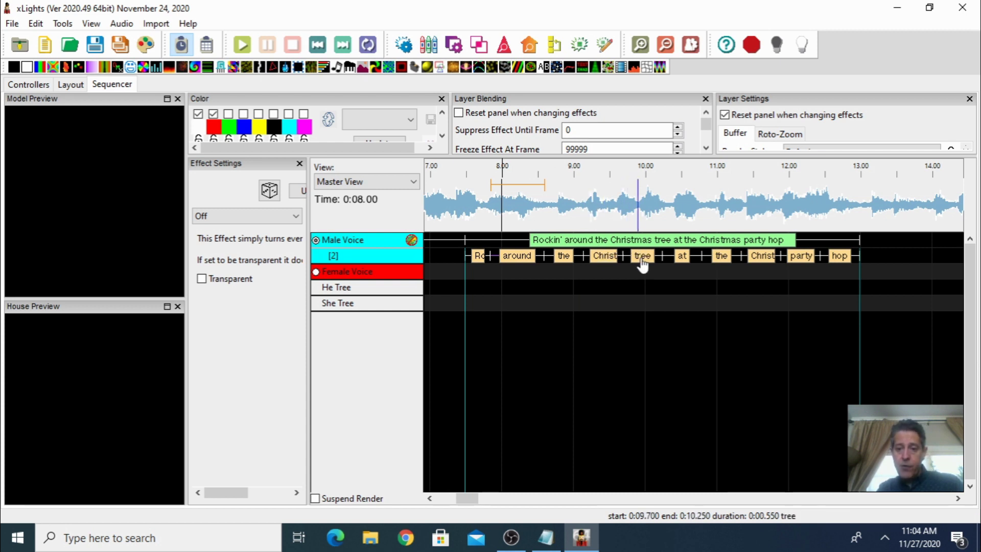
mouse_move(664, 257)
mouse_down()
mouse_move(692, 256)
mouse_move(653, 256)
mouse_up()
drag(584, 256, 623, 255)
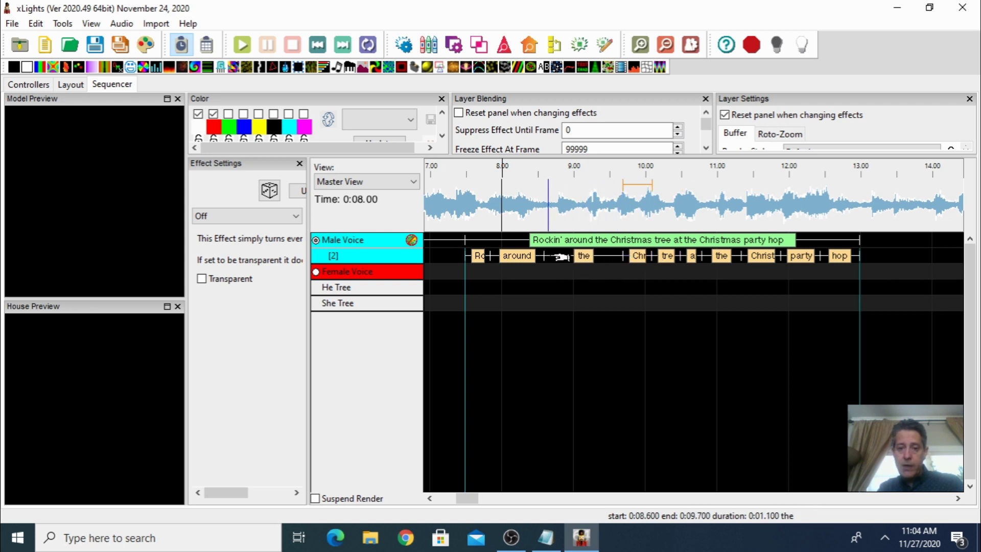
drag(562, 257, 595, 255)
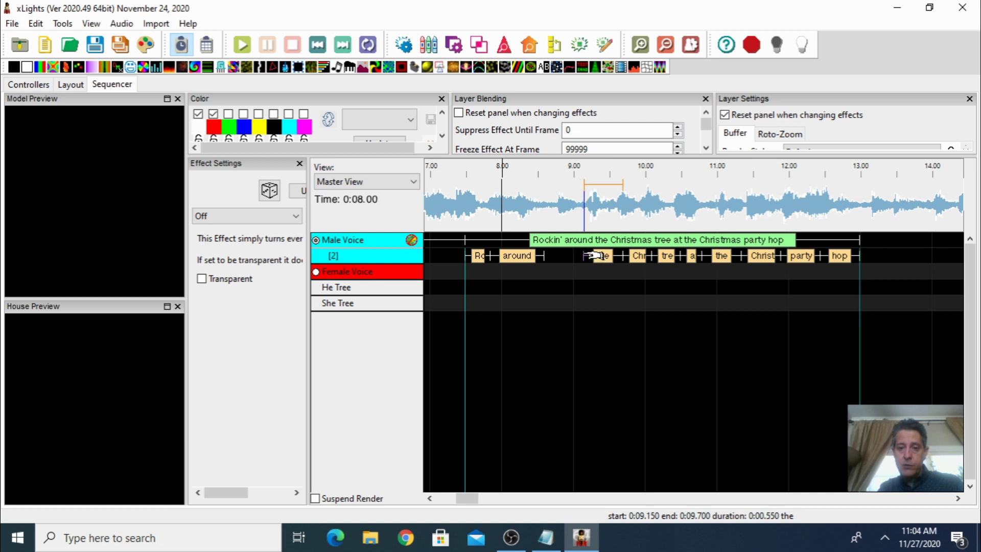
Play the phrase from 8.6 seconds, and move the boundary between "party" and "hop" to about 12.55 seconds
click(548, 205)
key(space)
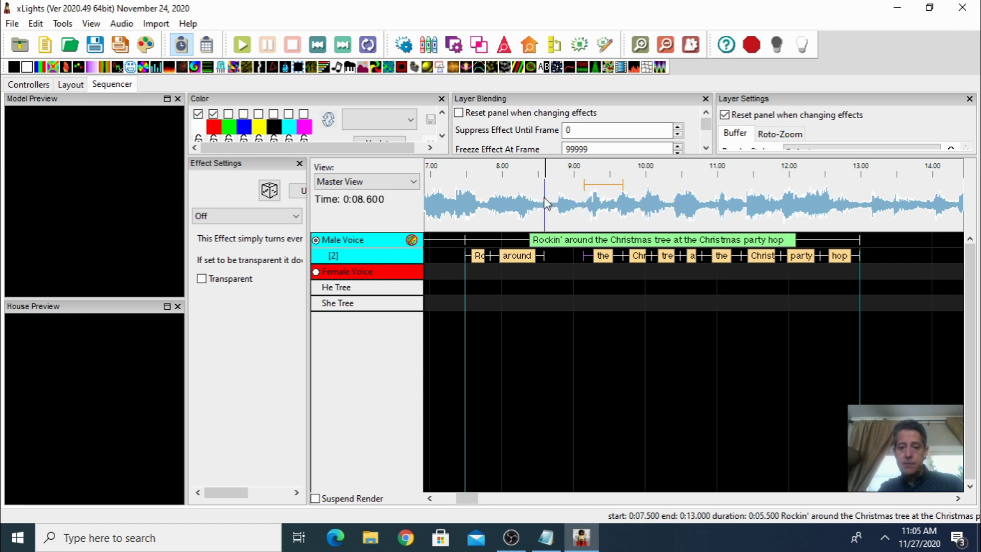
key(space)
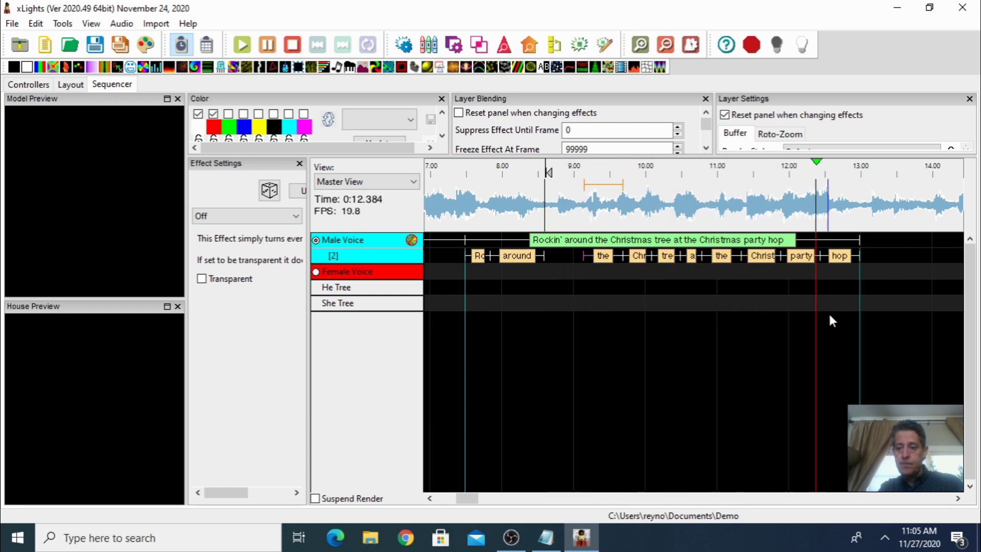
key(space)
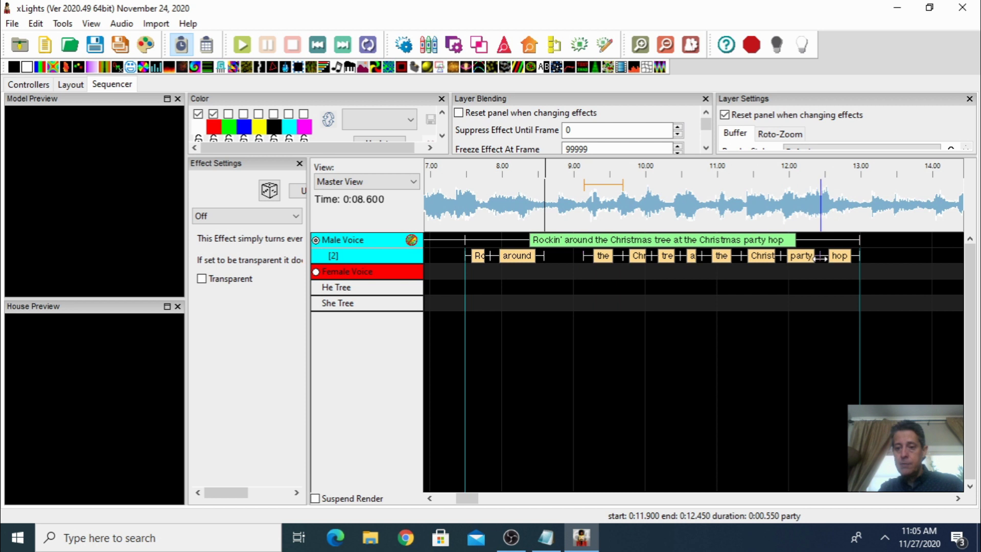
drag(826, 256, 830, 257)
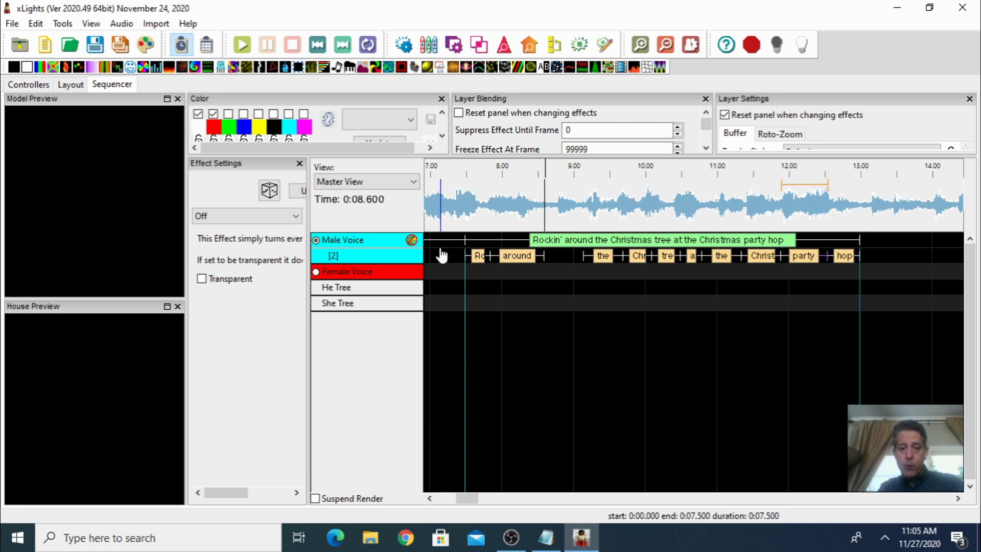
Break down the words on the Male Voice track into phonemes and review them along the whole phrase
right_click(398, 253)
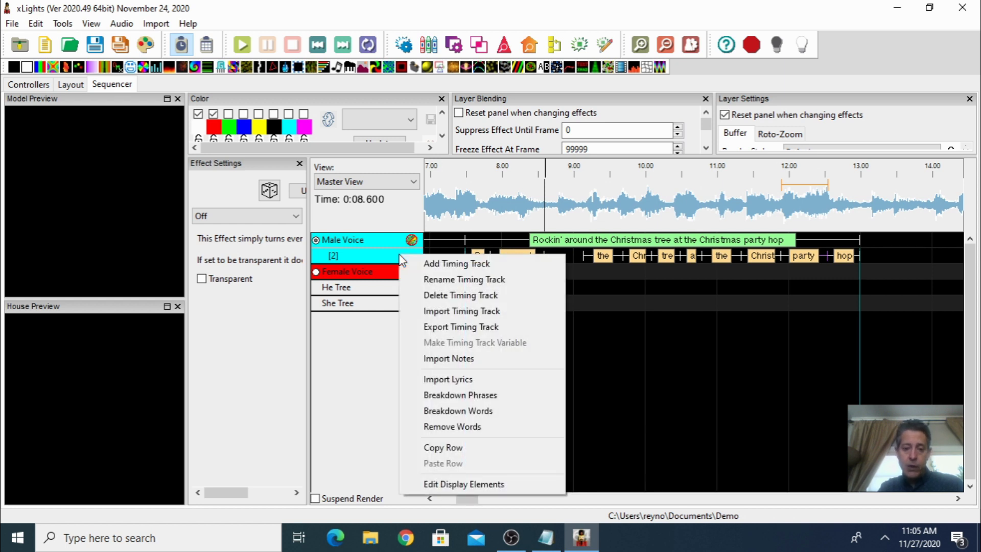
click(491, 412)
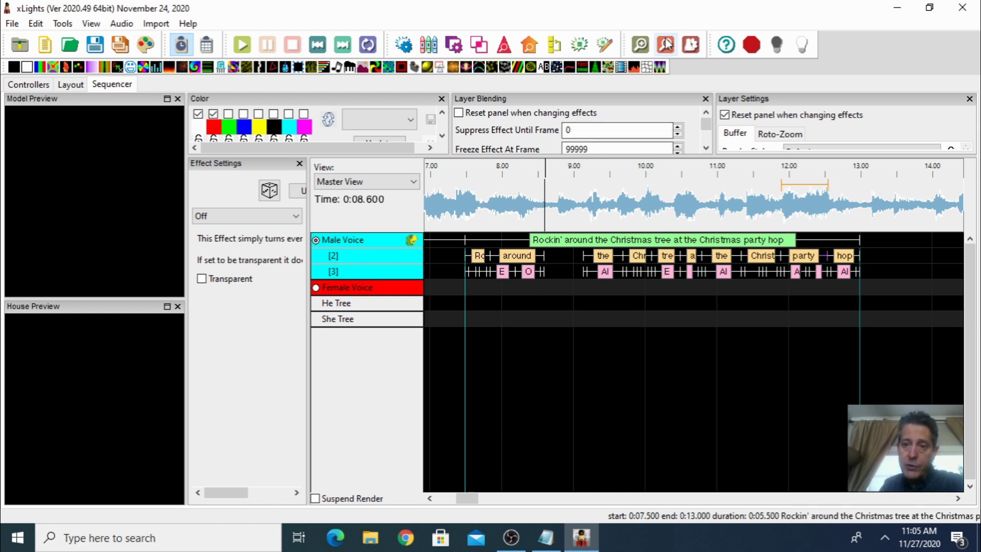
click(641, 45)
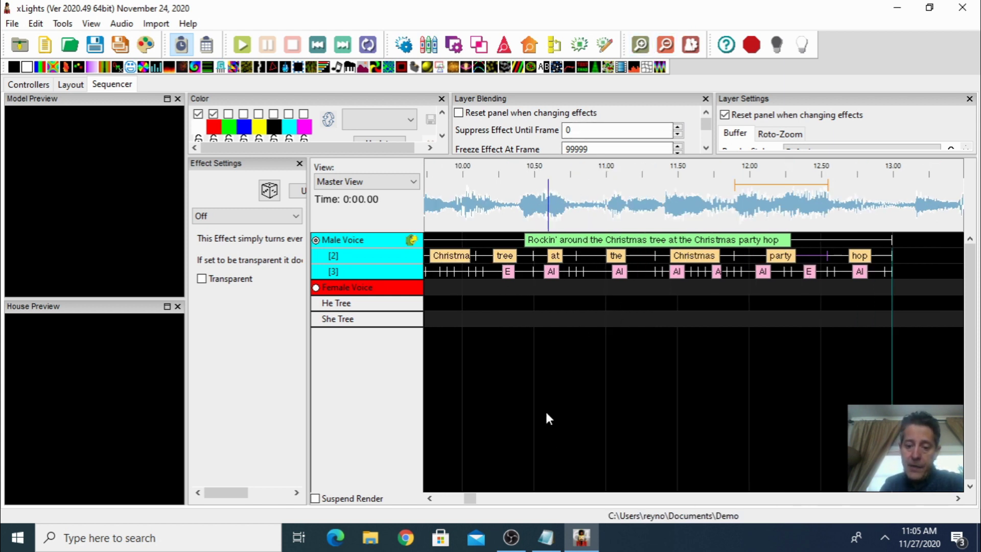
drag(475, 499, 469, 499)
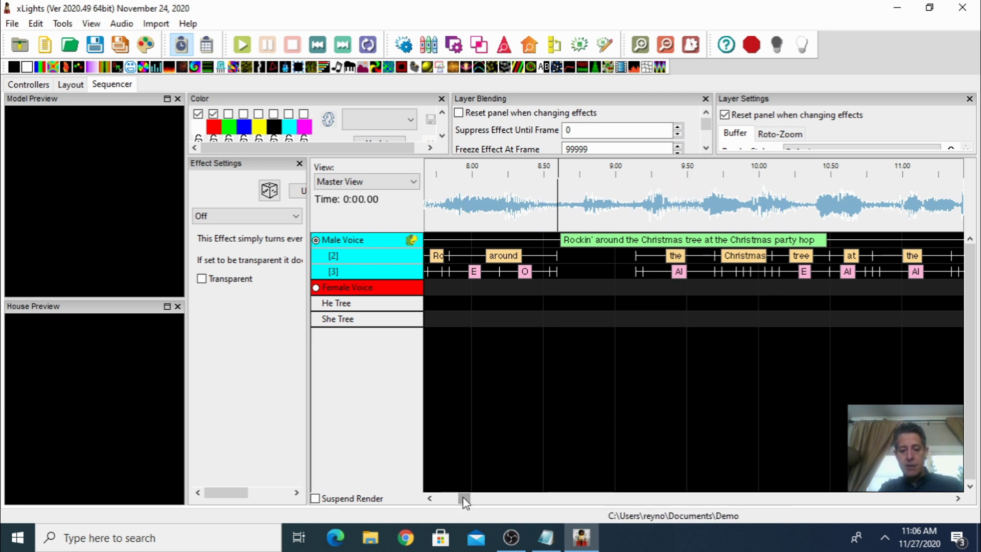
drag(460, 498, 457, 497)
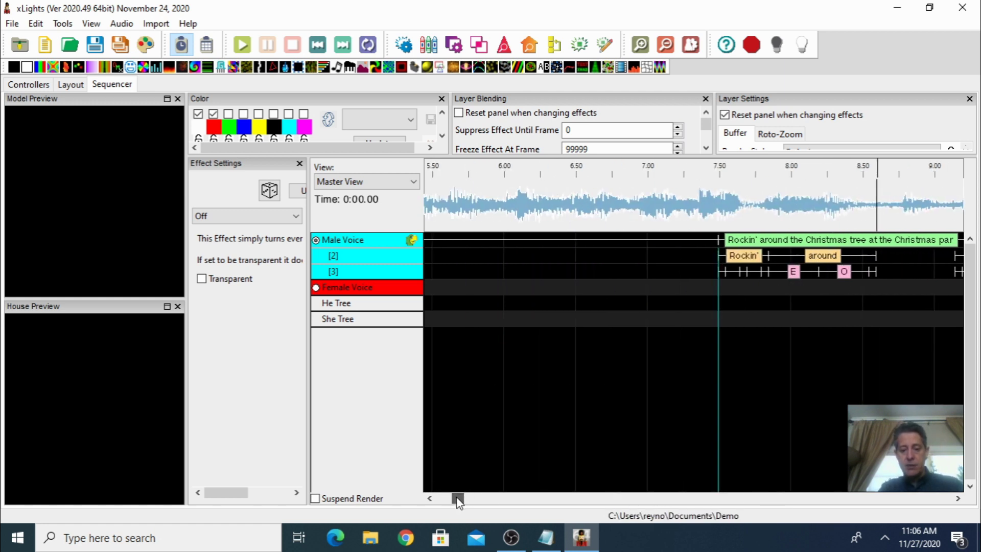
Open the face definition of the She Tree model in the layout
click(71, 84)
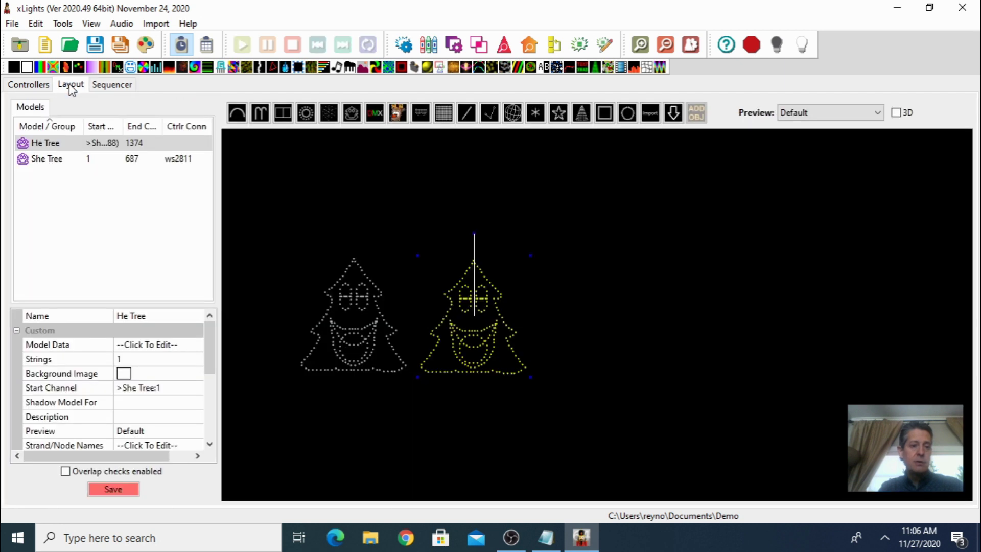
click(358, 319)
scroll(124, 390, down, 1)
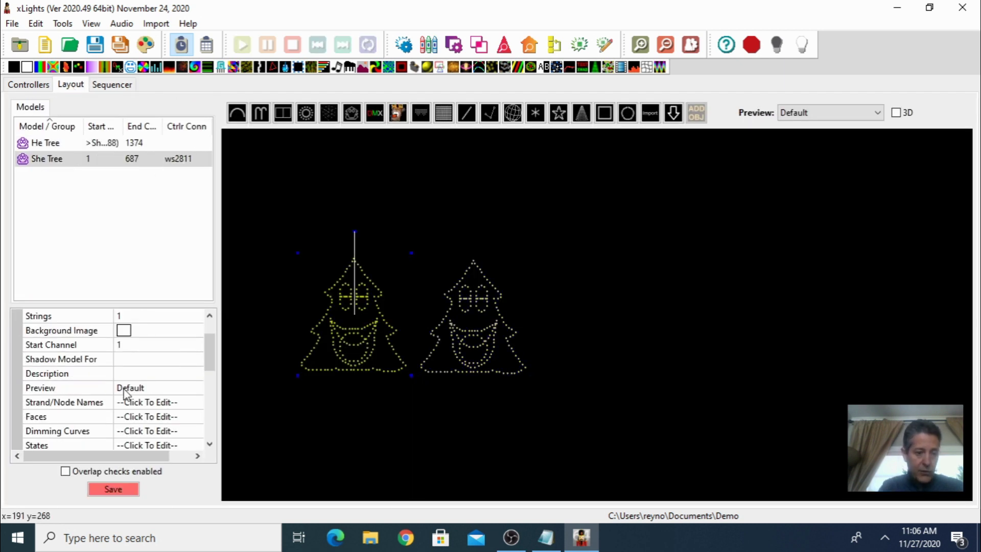
click(148, 418)
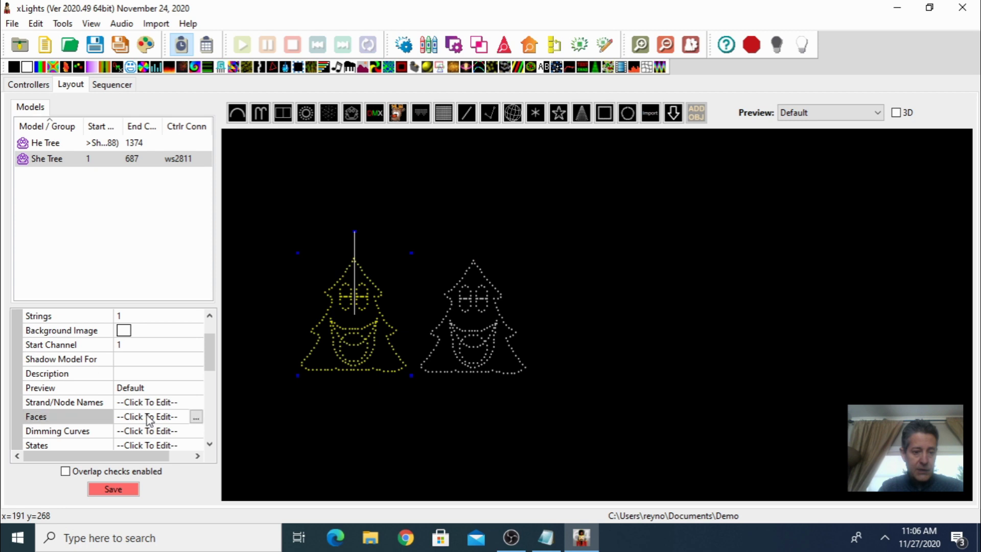
click(196, 417)
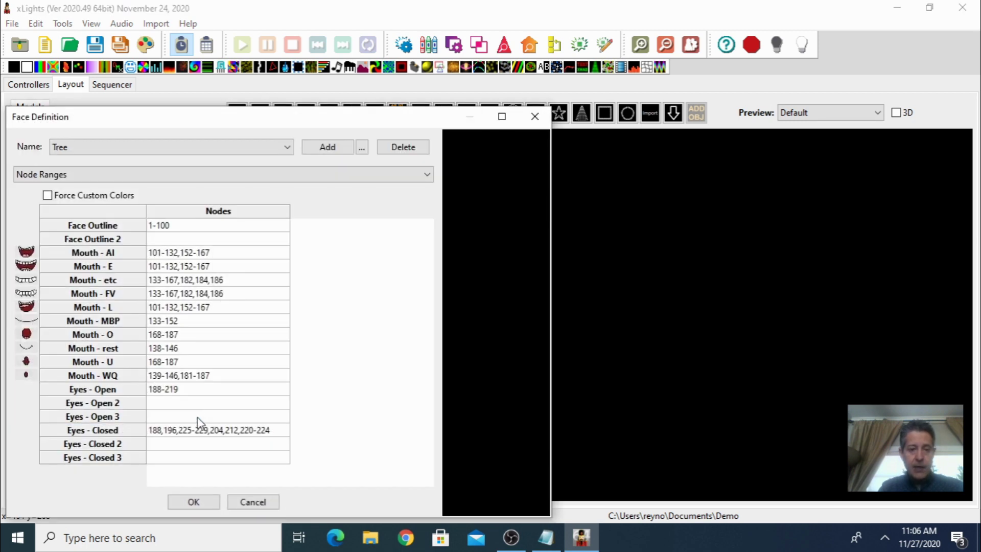
Examine which nodes light up for the mouth shapes and open eyes in the Tree face definition, and close it without saving
click(95, 254)
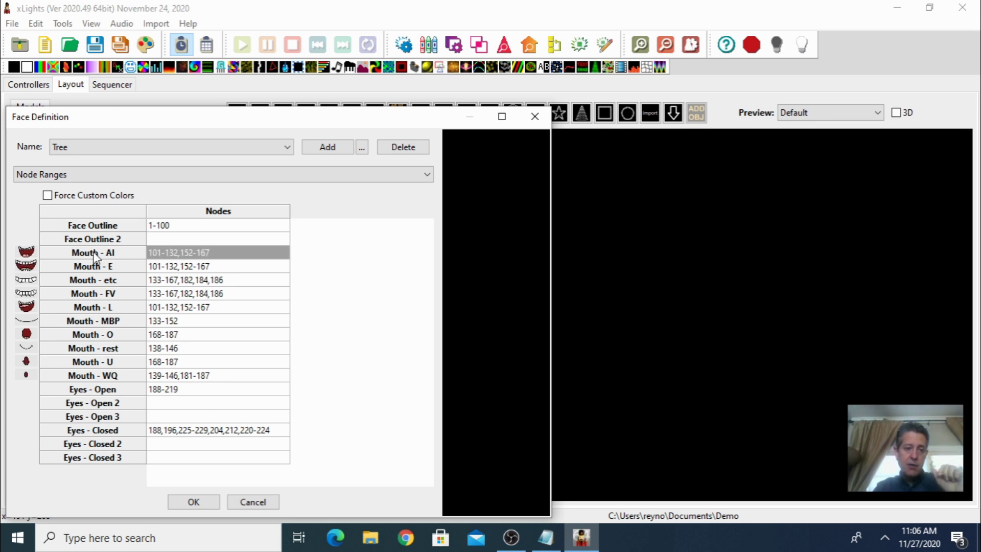
click(174, 254)
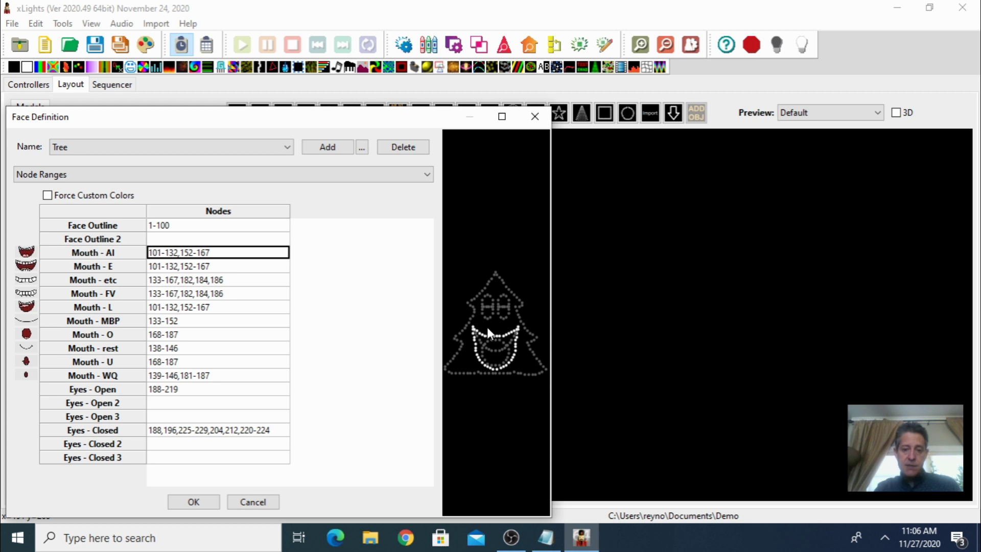
click(118, 267)
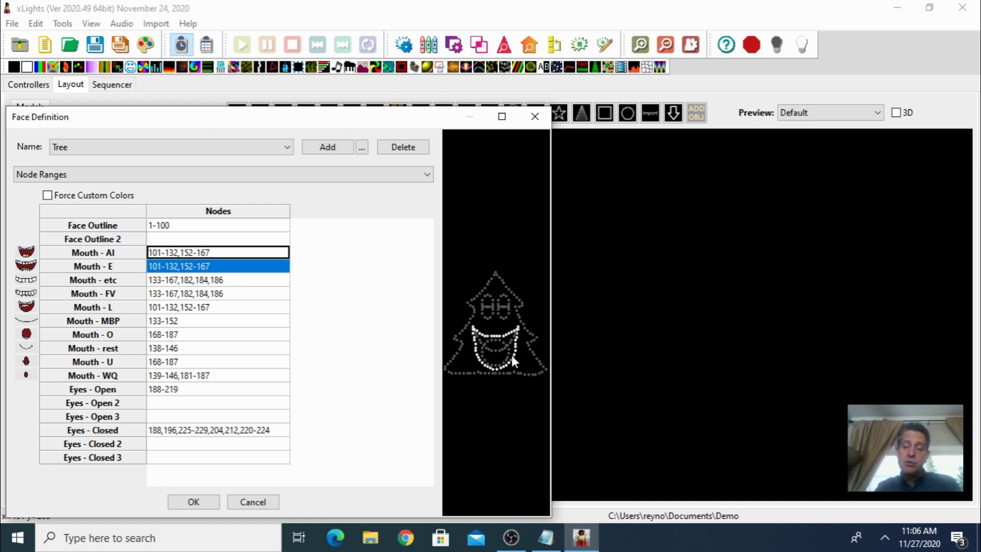
click(173, 282)
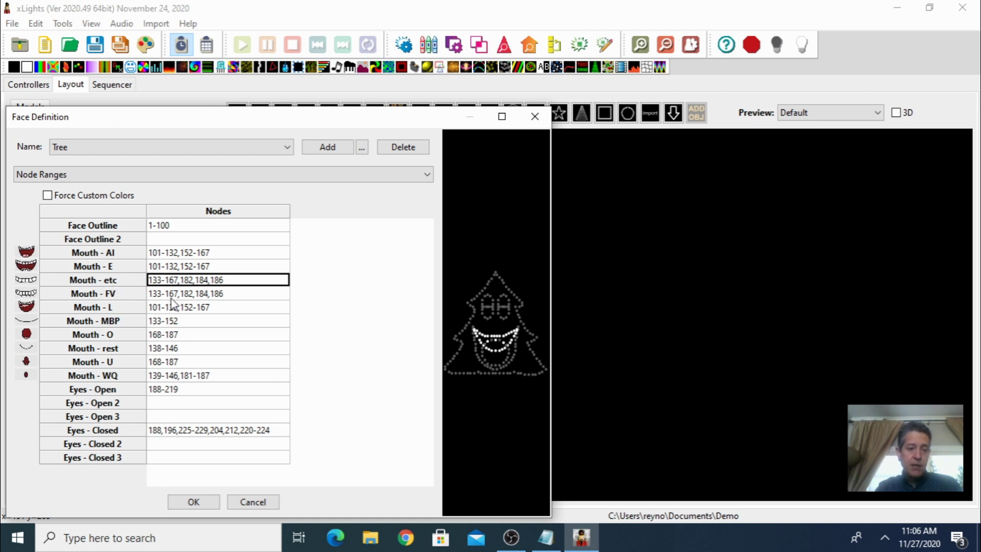
click(173, 298)
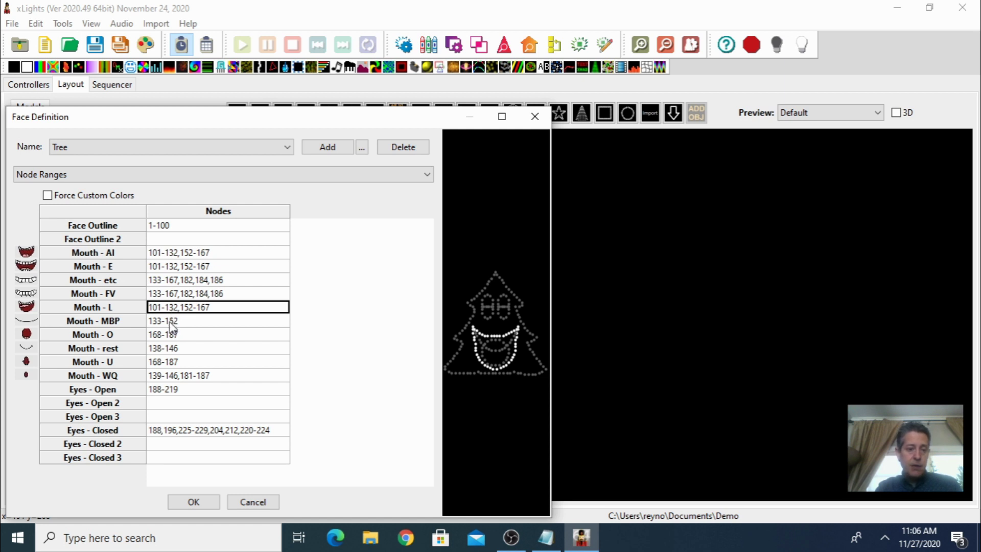
click(172, 322)
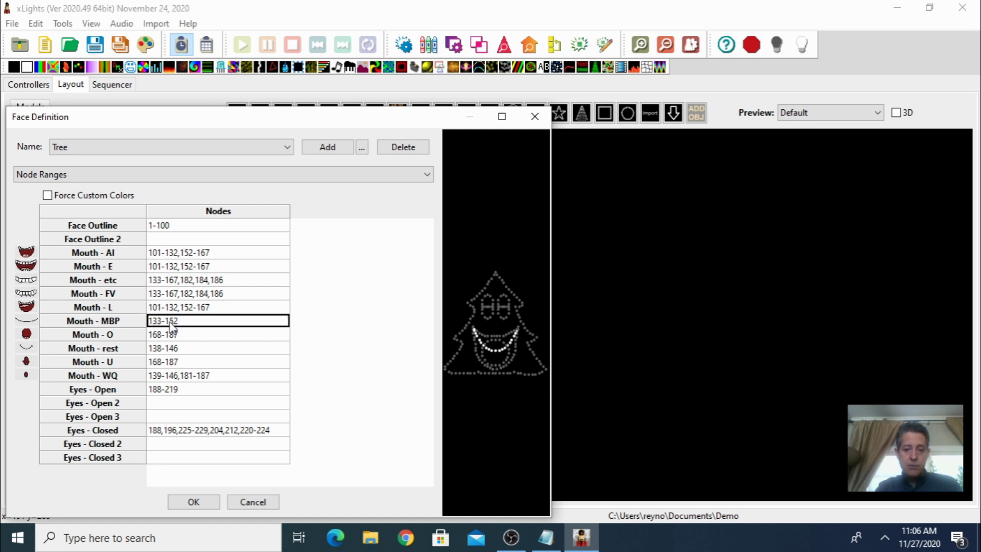
click(172, 335)
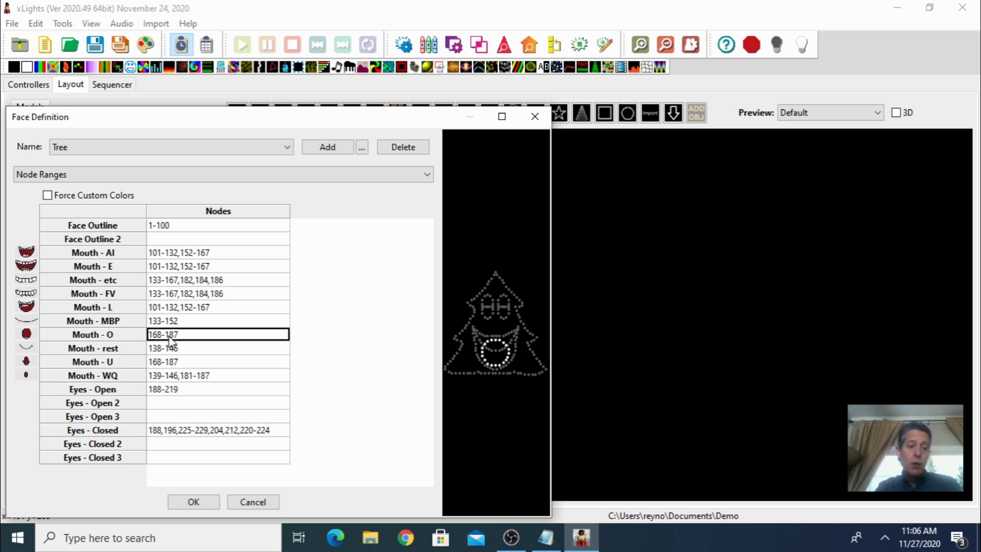
click(171, 349)
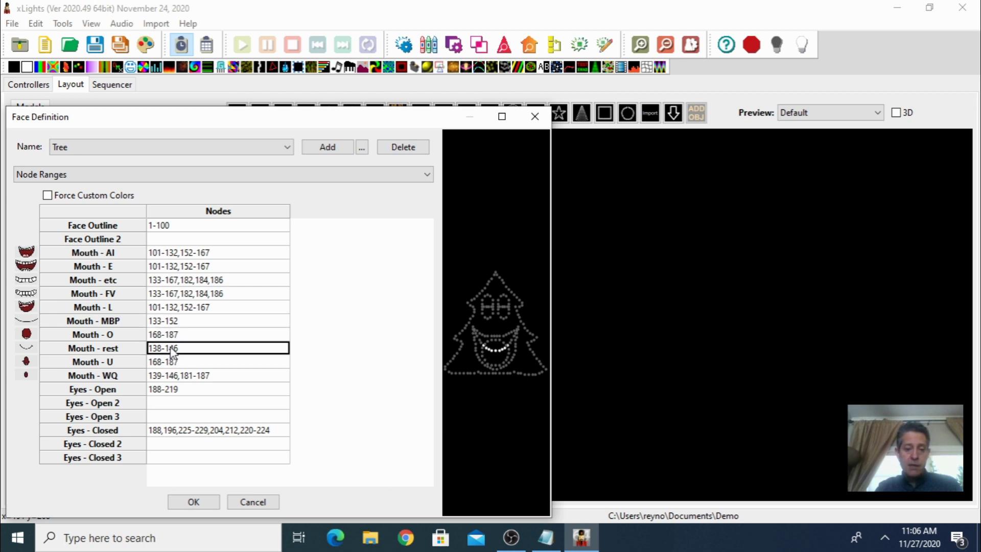
click(174, 377)
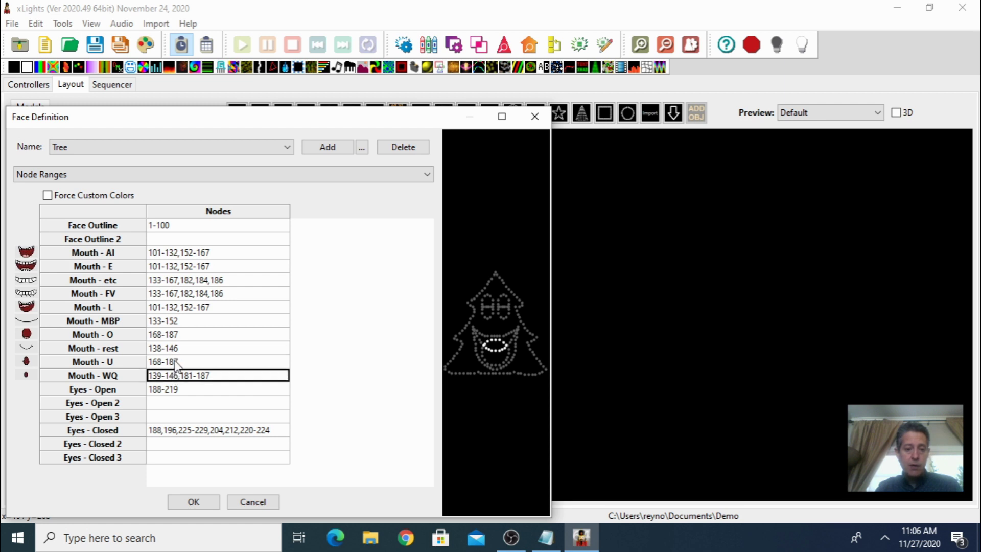
click(175, 363)
click(174, 391)
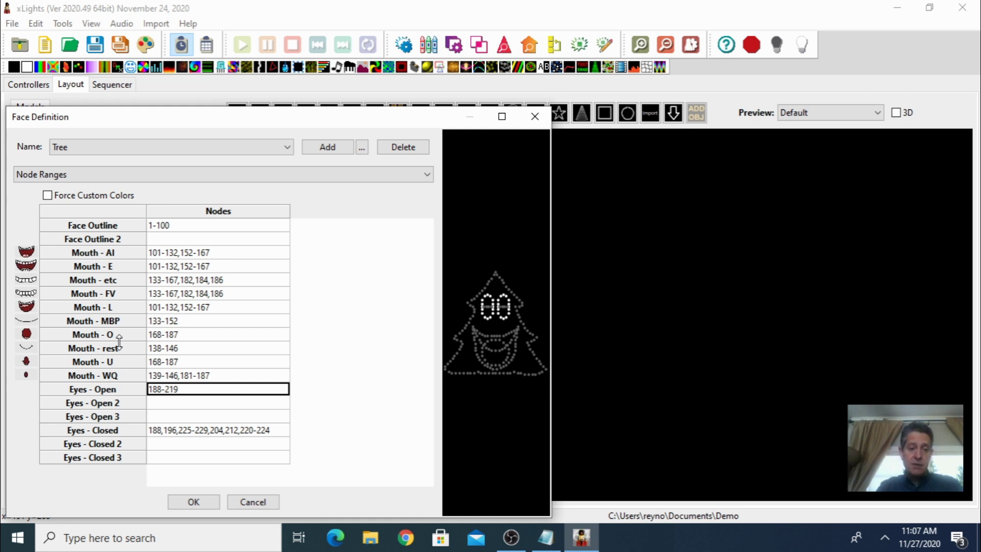
click(249, 502)
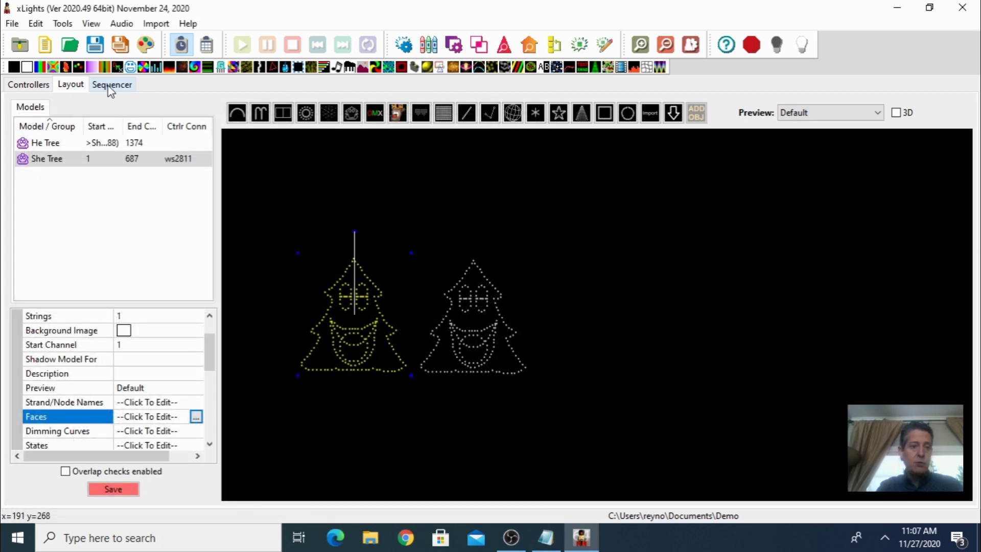
In the sequencer, shorten the AI phoneme of the first "the" to end at 9.6 seconds, and check its label without changing it
click(108, 85)
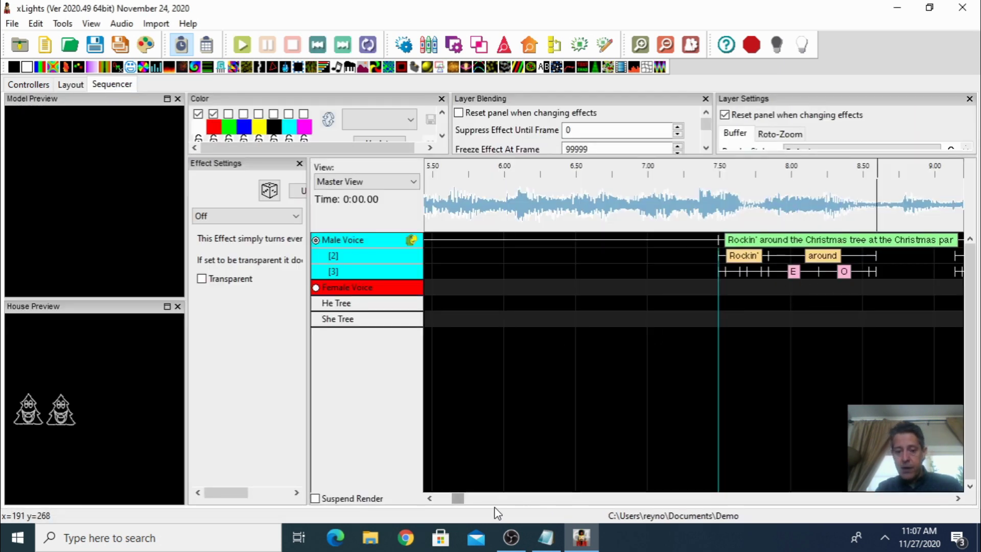
drag(459, 502, 467, 503)
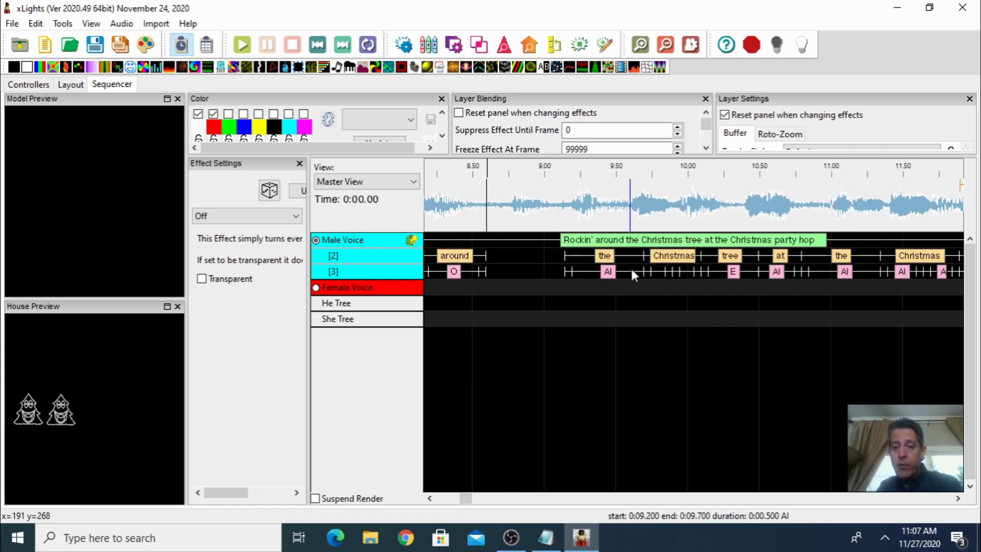
drag(645, 271, 630, 272)
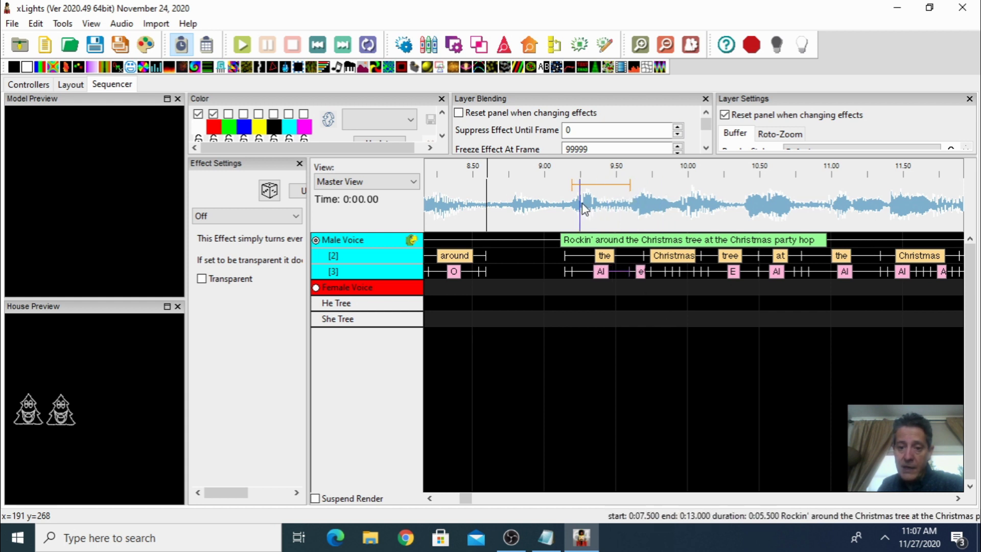
double_click(602, 273)
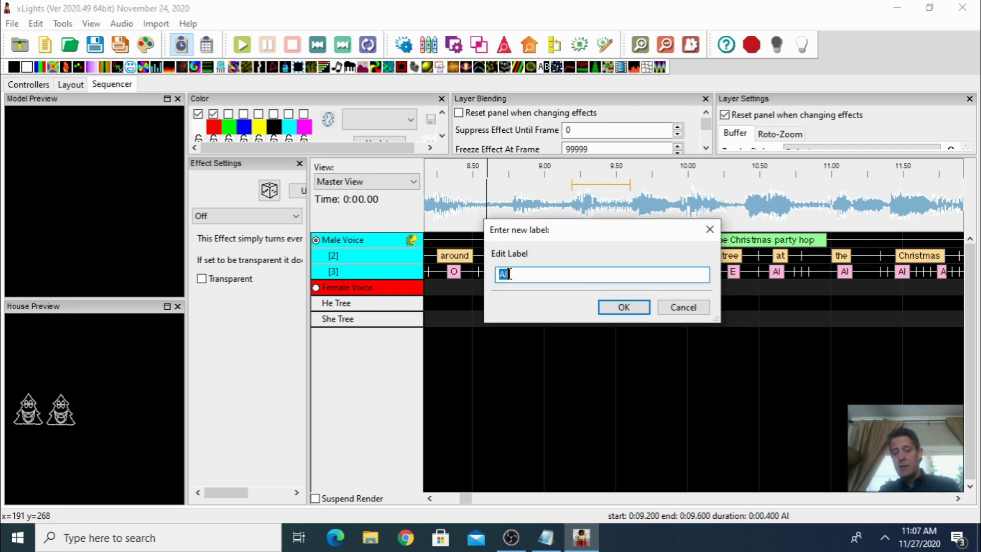
click(684, 307)
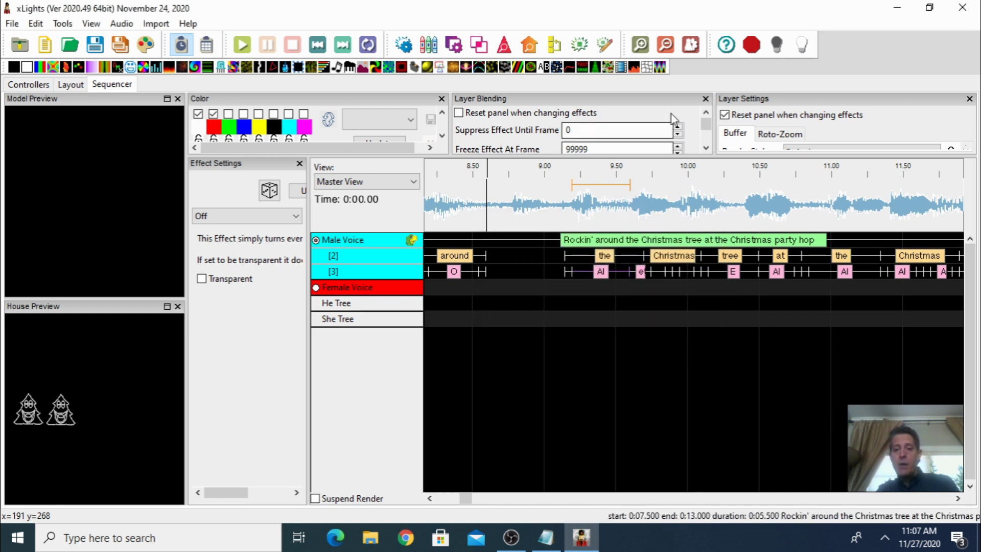
Add a Faces effect to the He Tree row from 5.25 to 13 seconds
click(668, 47)
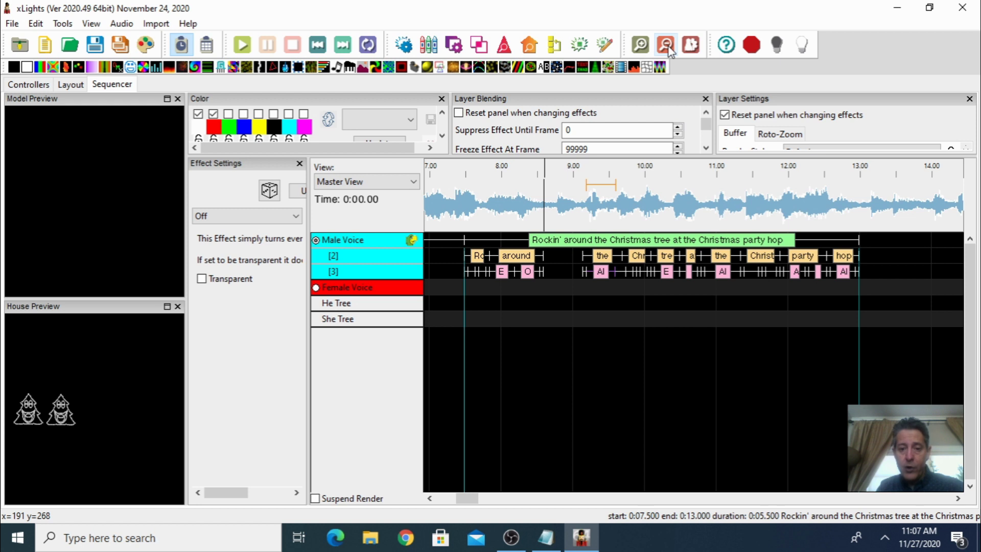
click(667, 47)
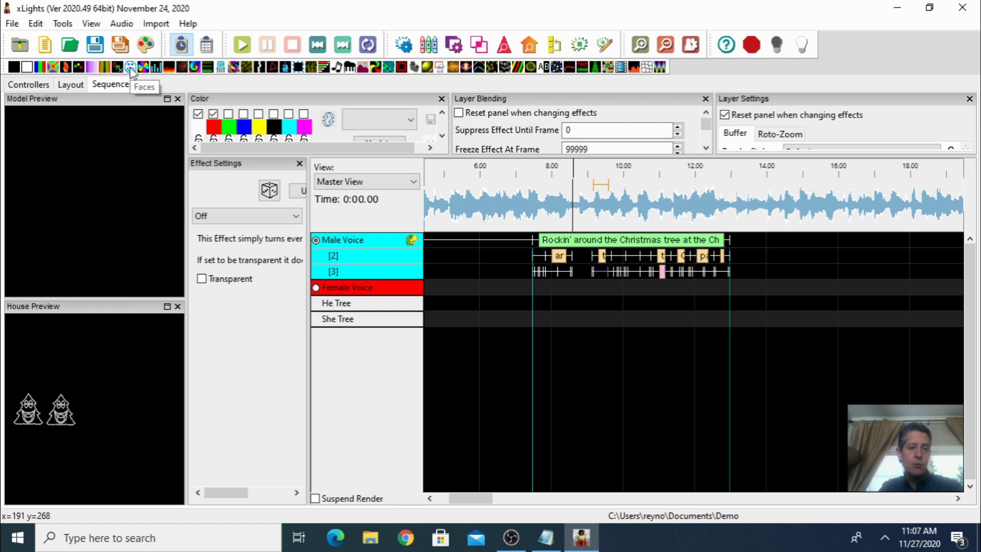
drag(130, 69, 452, 302)
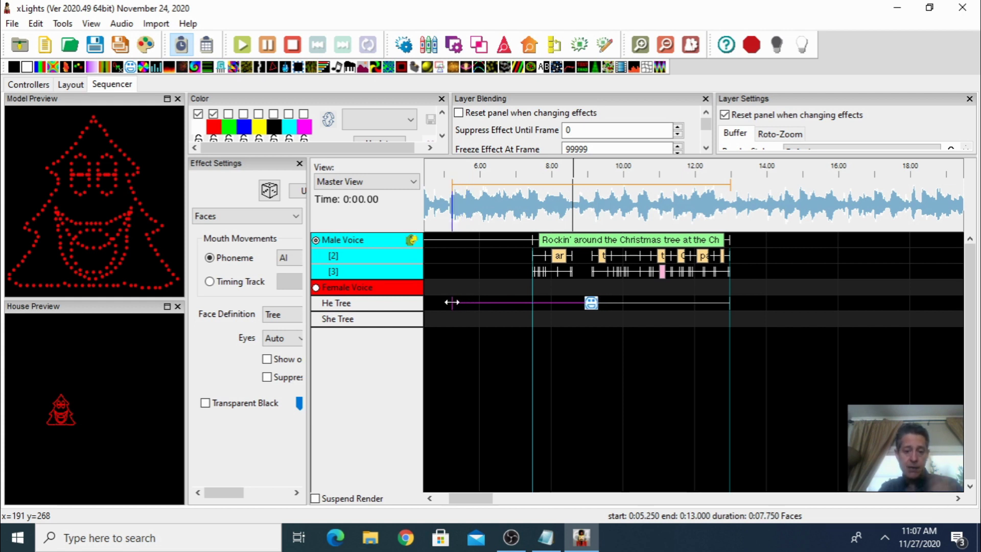
Stretch the Faces effect on He Tree to start at 0.65 and end at 21.15 seconds
drag(471, 504, 438, 499)
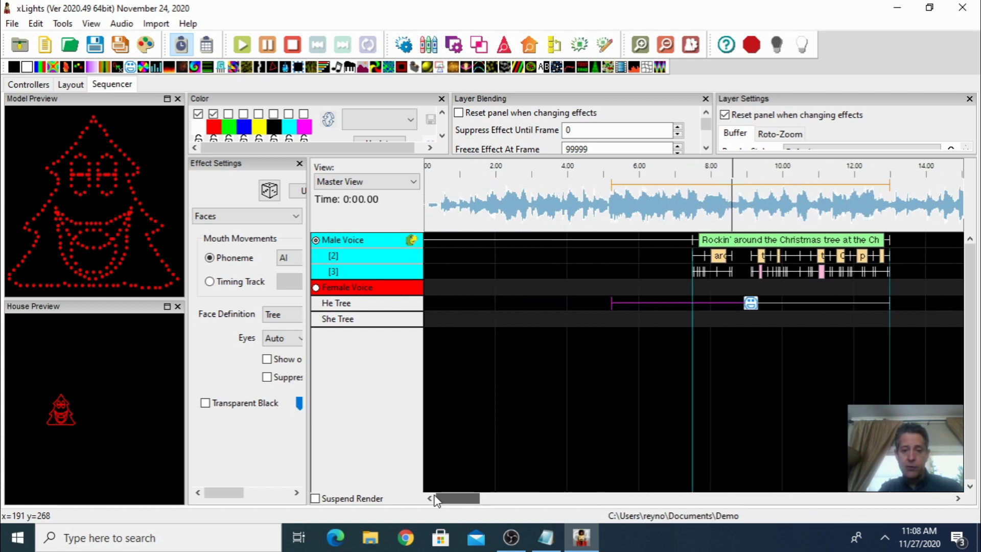
click(613, 303)
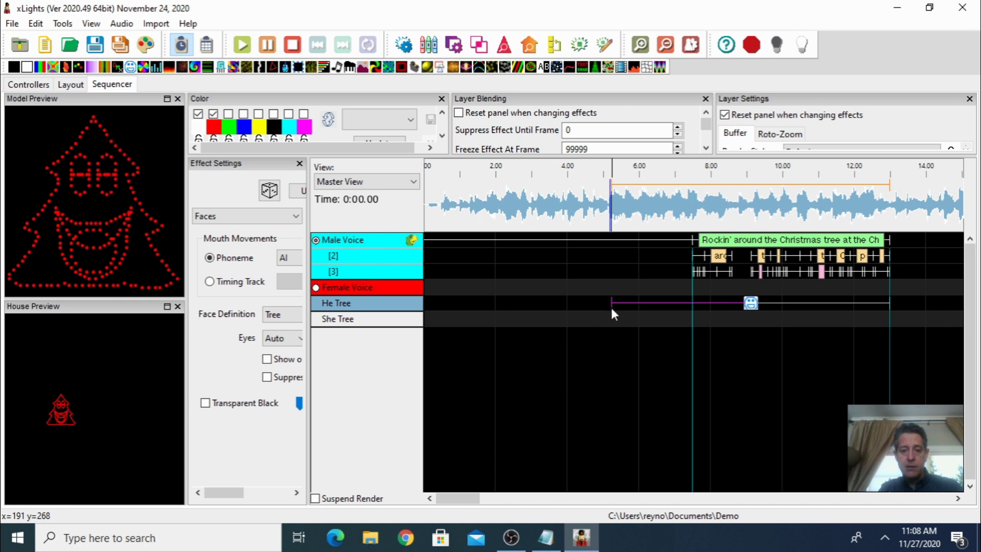
drag(611, 303, 447, 303)
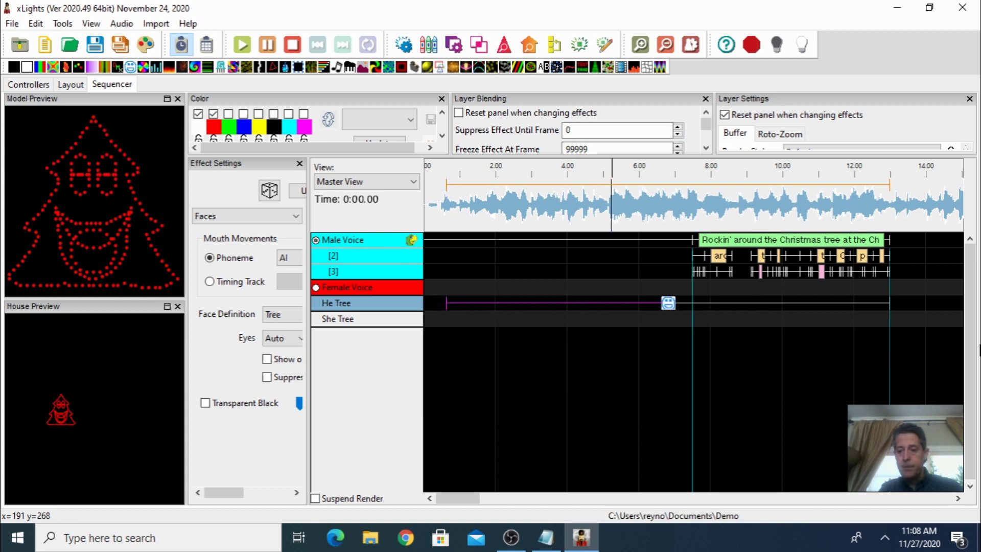
drag(462, 495, 488, 502)
drag(623, 303, 916, 308)
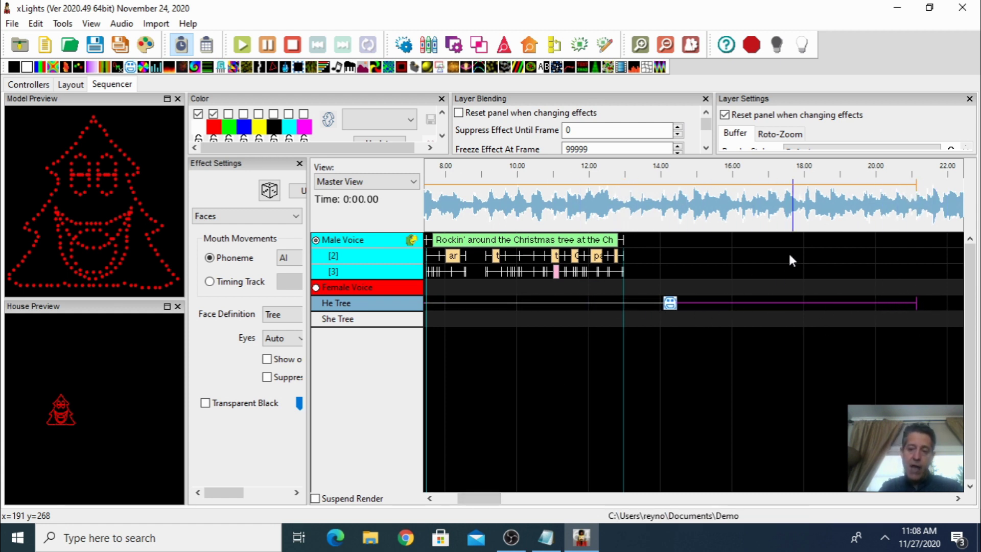
Select the Faces effect on He Tree and widen its effect settings area to show the full option fields
drag(491, 503, 463, 504)
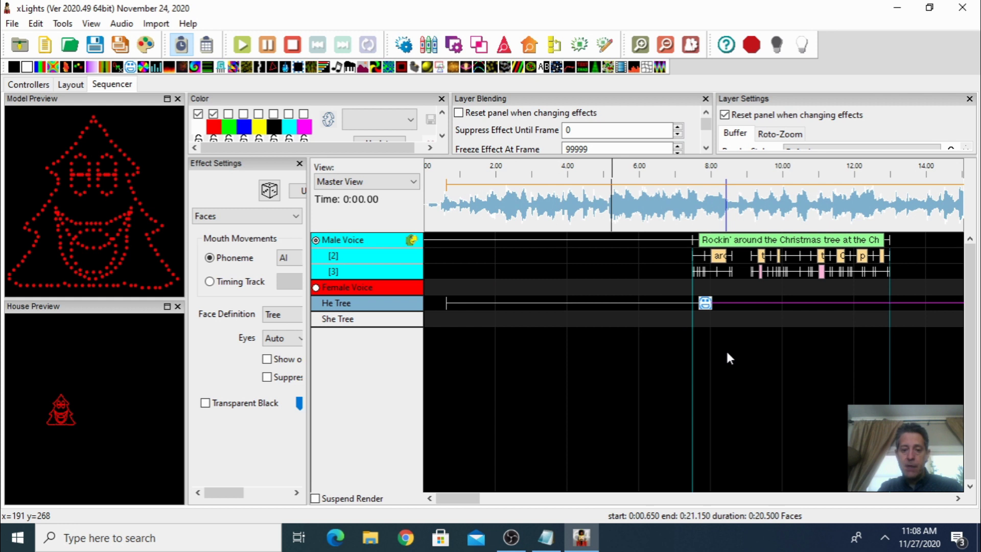
click(705, 307)
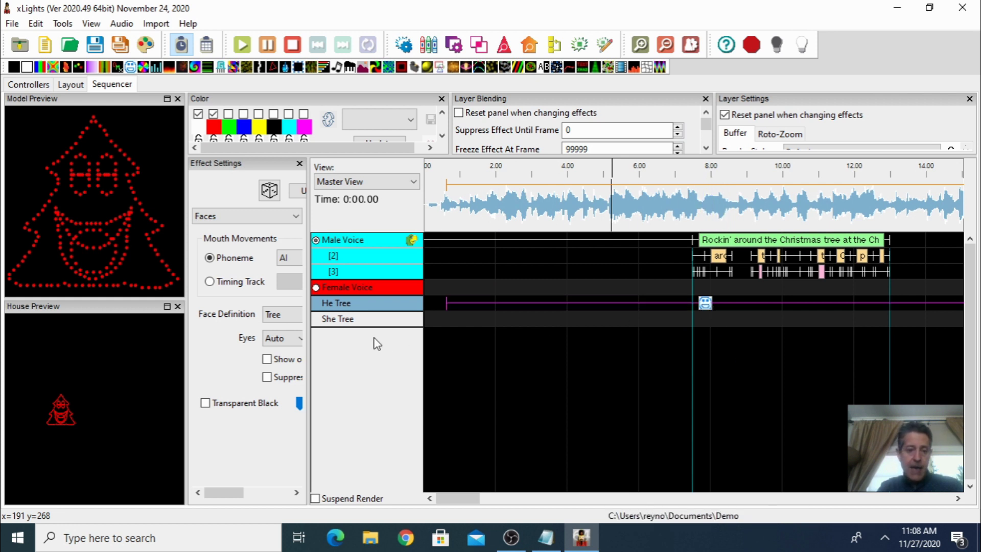
drag(309, 310, 363, 317)
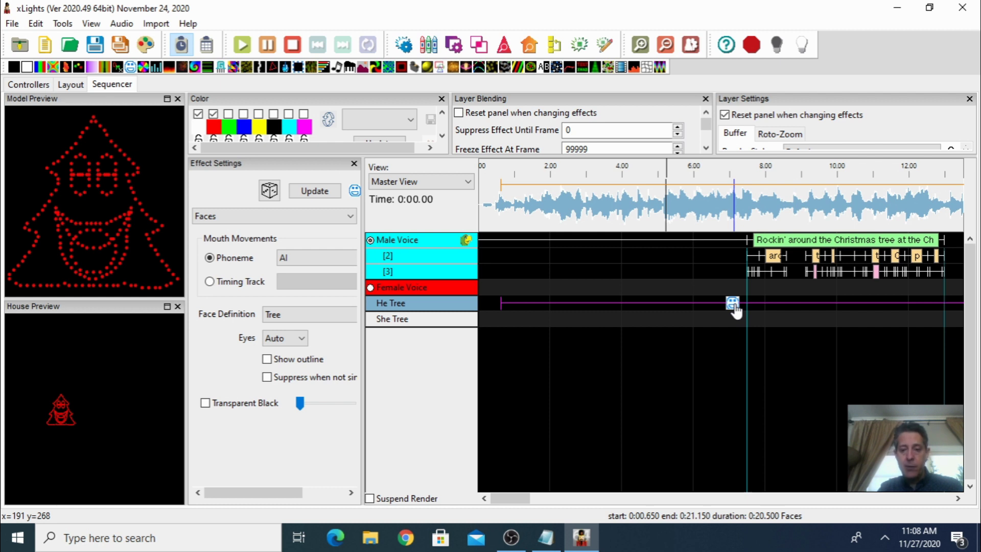
Drive the mouth movements of the He Tree Faces effect from the Male Voice timing track
click(211, 282)
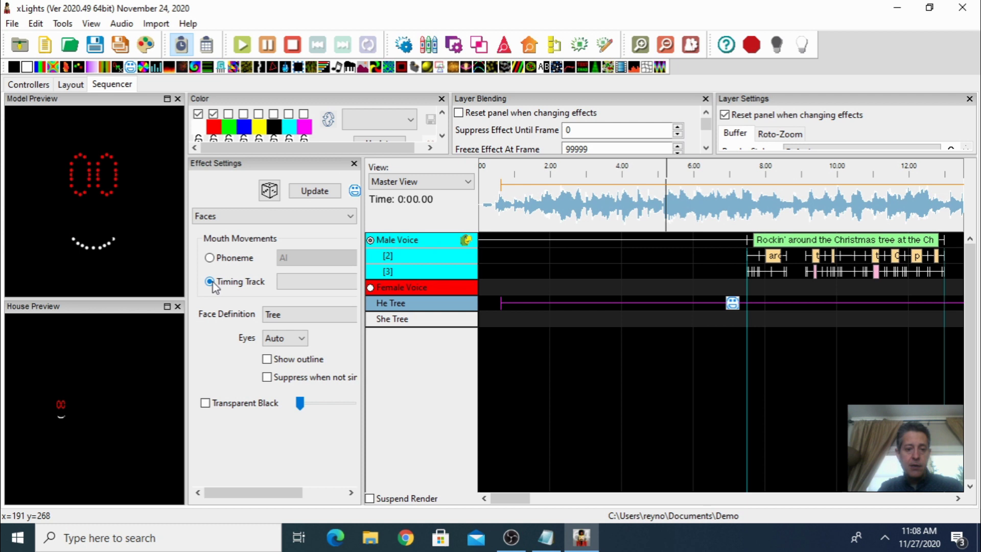
click(292, 284)
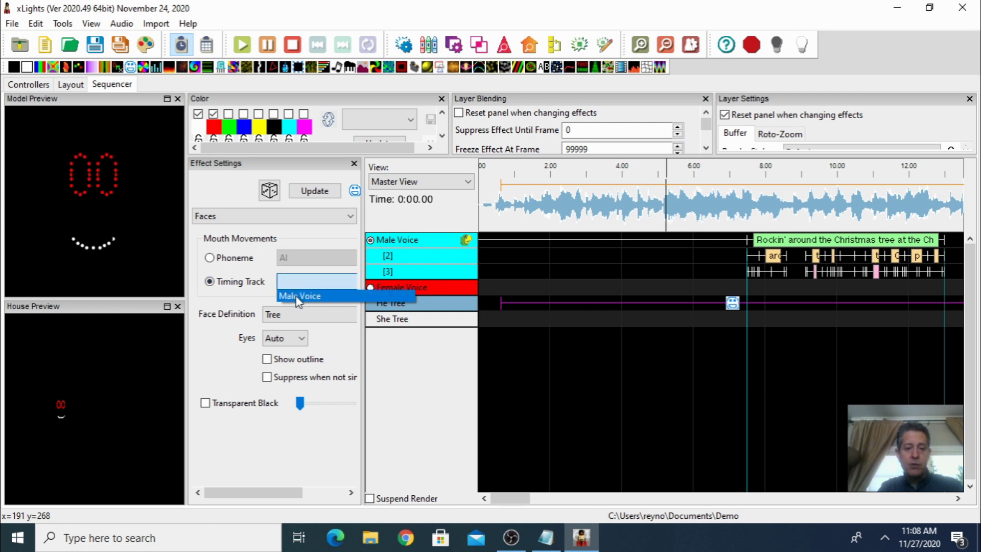
click(298, 299)
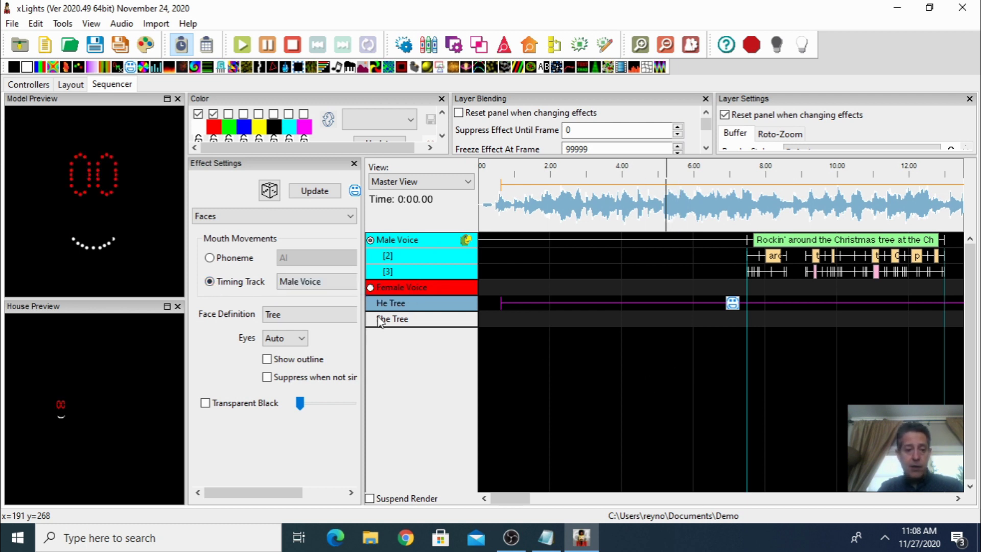
Show the outline of the He Tree face and make green its active colour in place of red
click(267, 359)
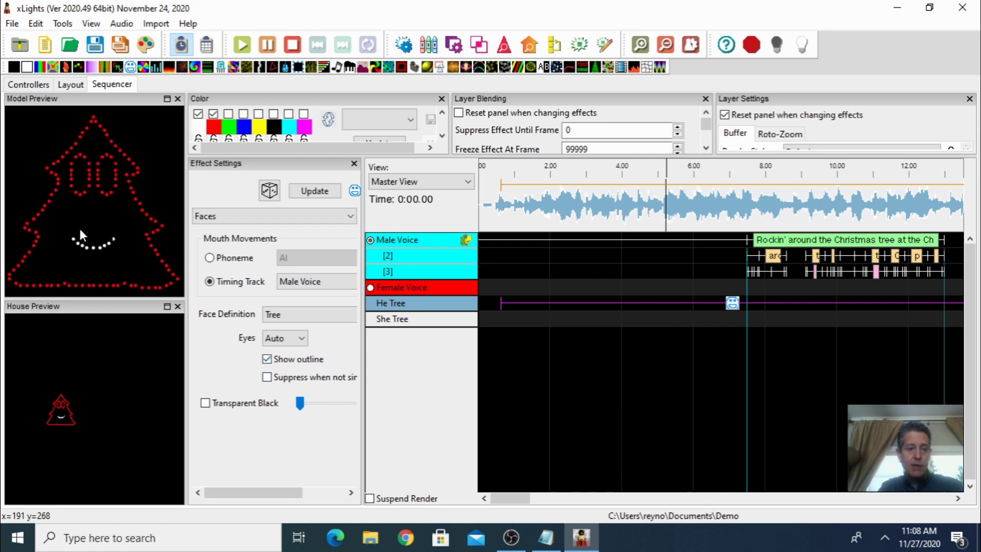
click(228, 115)
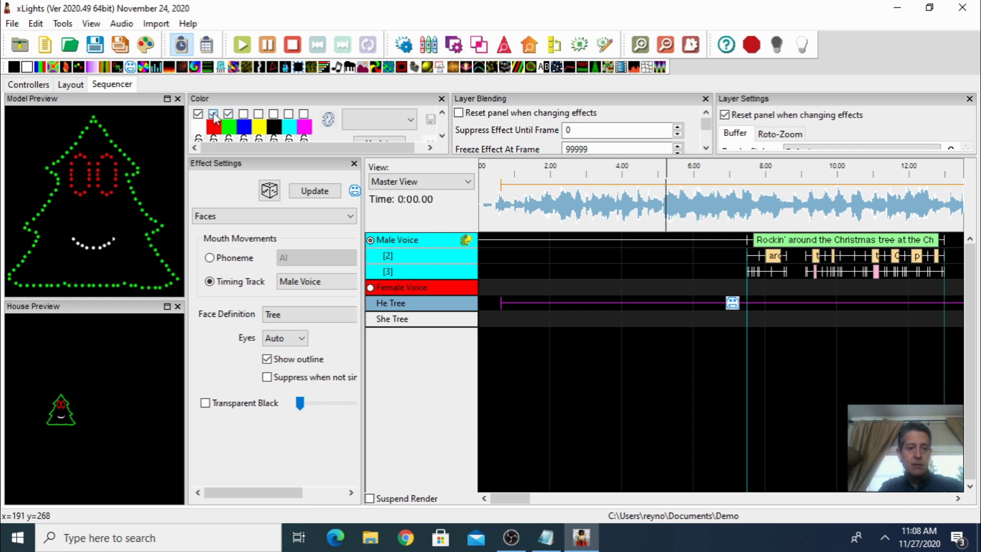
click(214, 115)
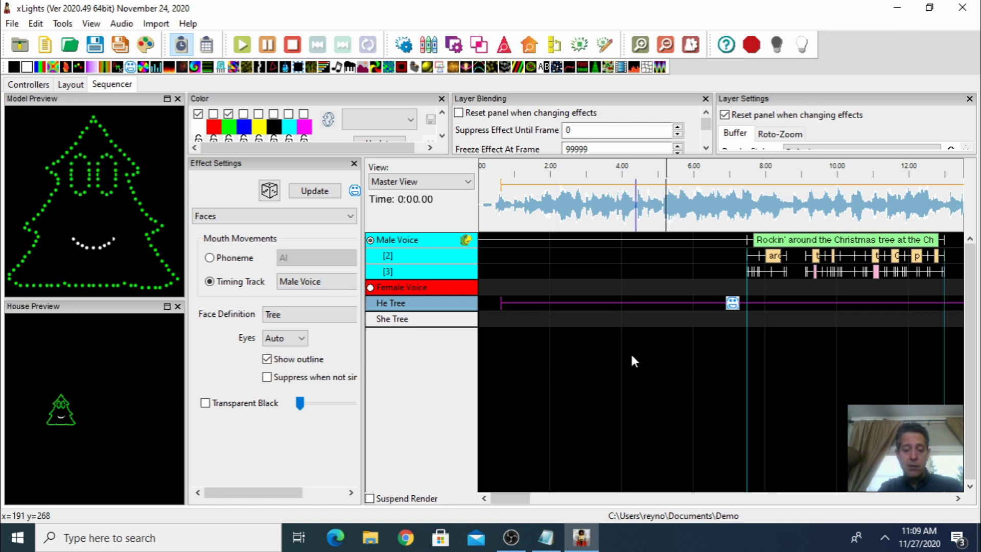
Return to the start of the sequence and briefly play the song's opening from about 0.2 seconds
click(666, 45)
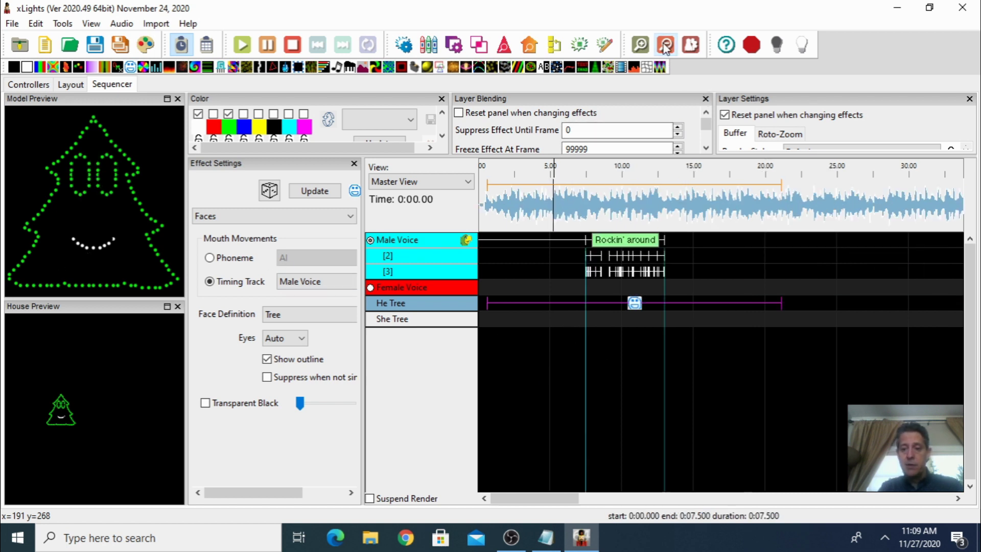
click(666, 45)
click(640, 45)
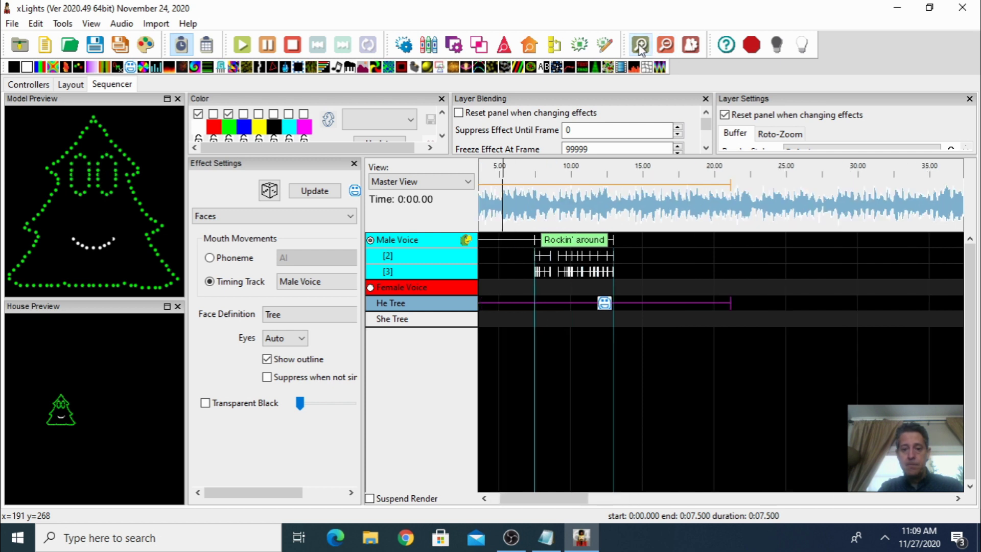
click(640, 44)
drag(525, 500, 511, 499)
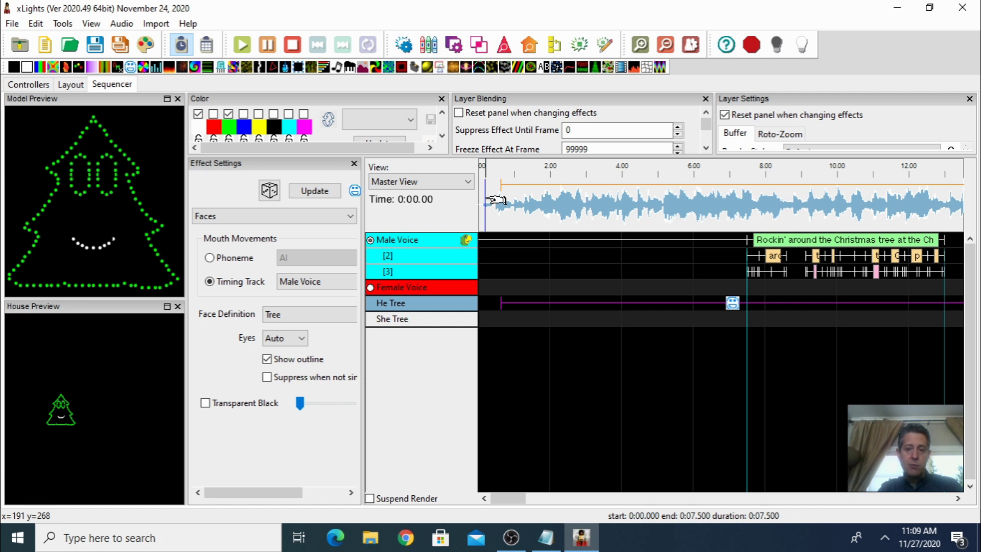
key(space)
key(space)
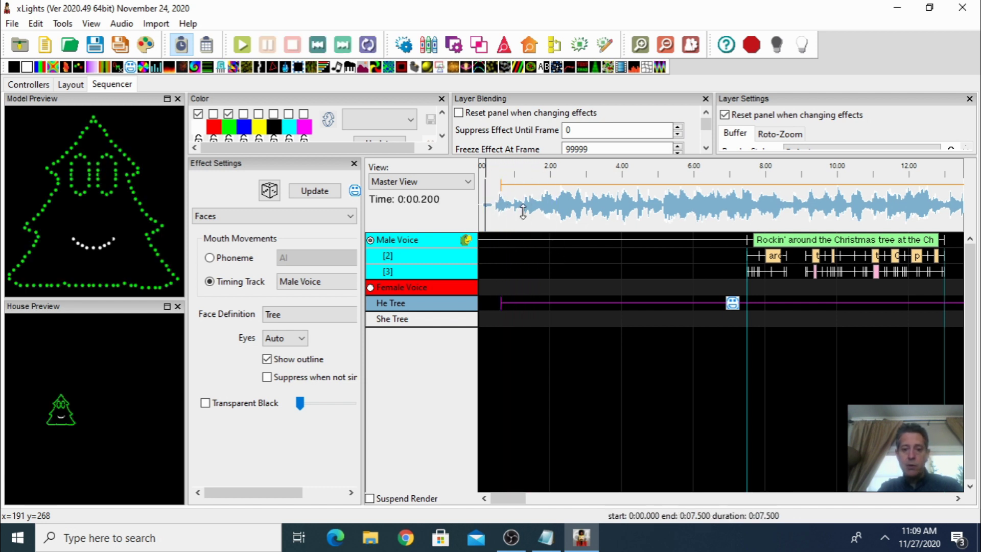
Enlarge the layer settings area and give the He Tree Faces effect a 2-second Fade in transition
drag(523, 210, 499, 241)
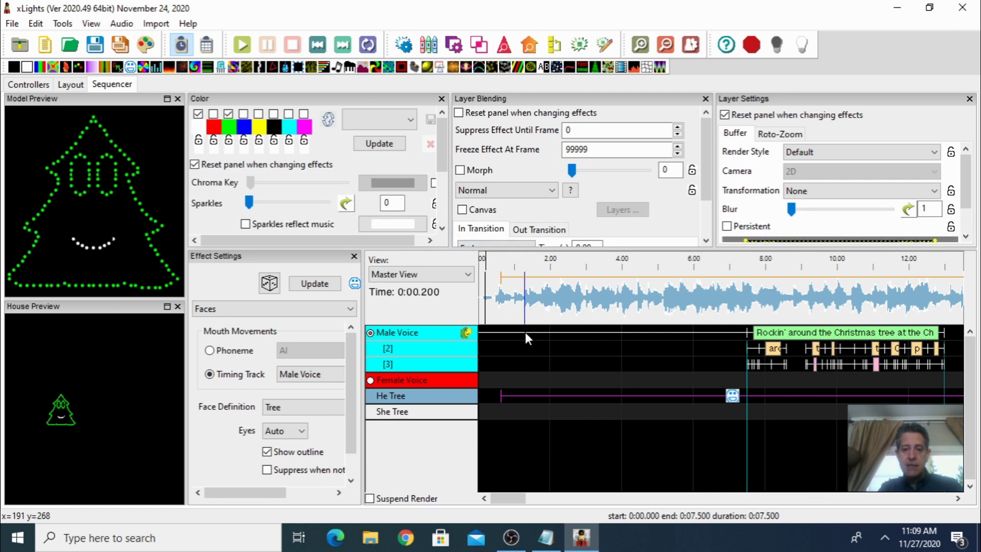
scroll(709, 200, down, 2)
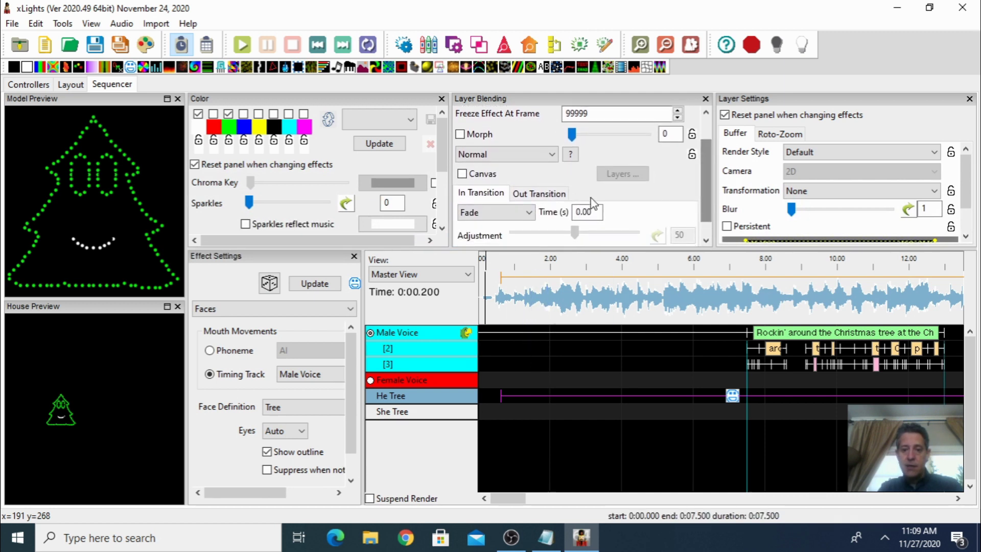
click(596, 210)
scroll(597, 212, down, 1)
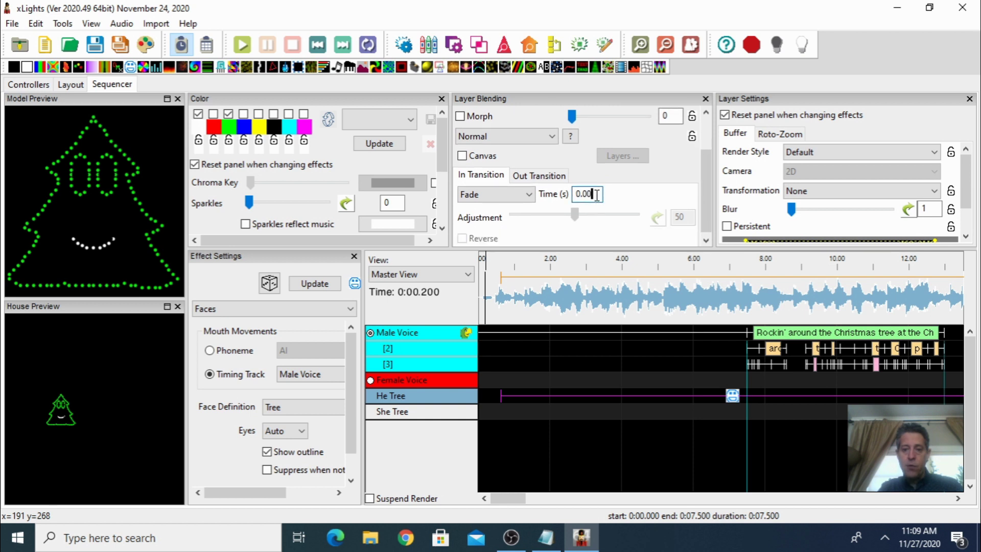
drag(596, 196, 568, 194)
text(2)
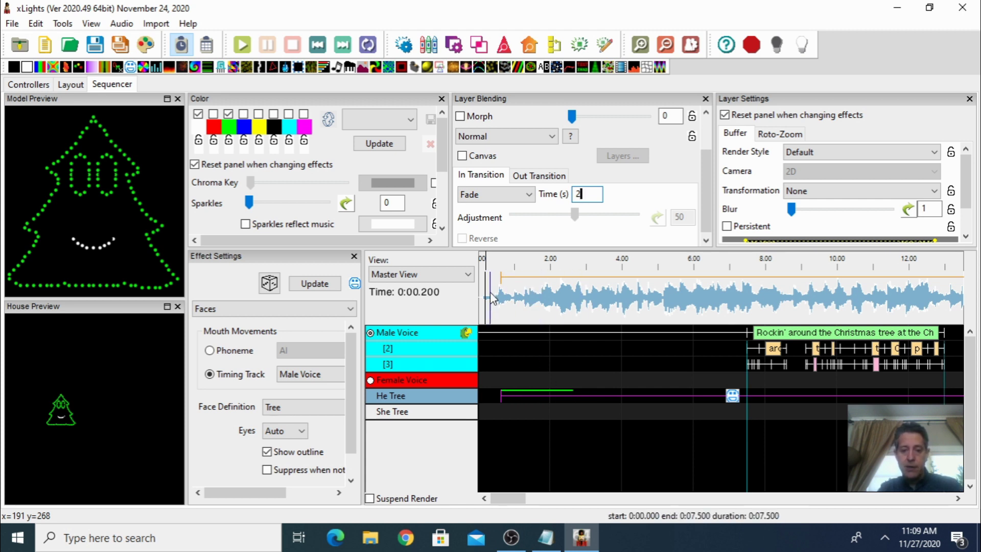
Play the sequence from near the start past the first sung phrase to check He Tree's fade-in and singing
key(space)
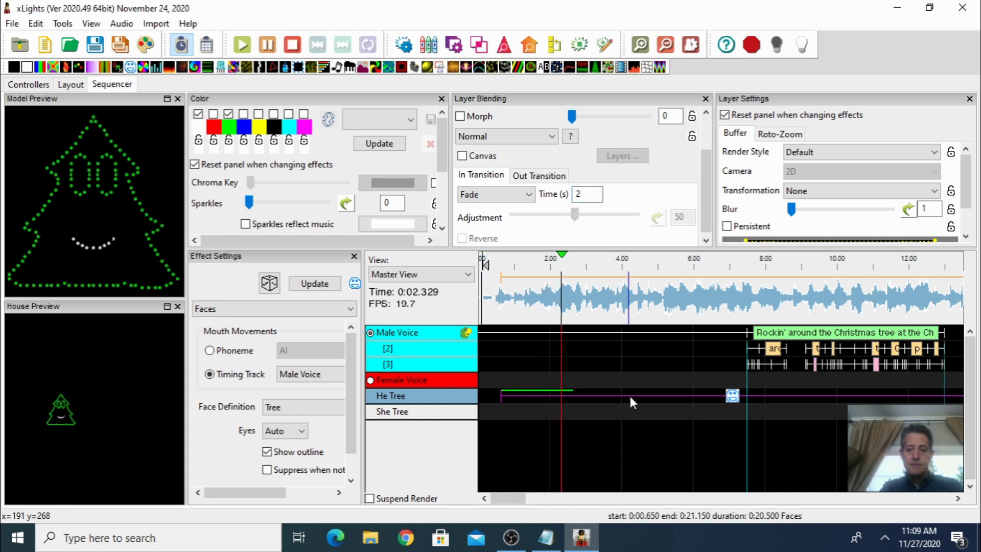
drag(511, 499, 518, 499)
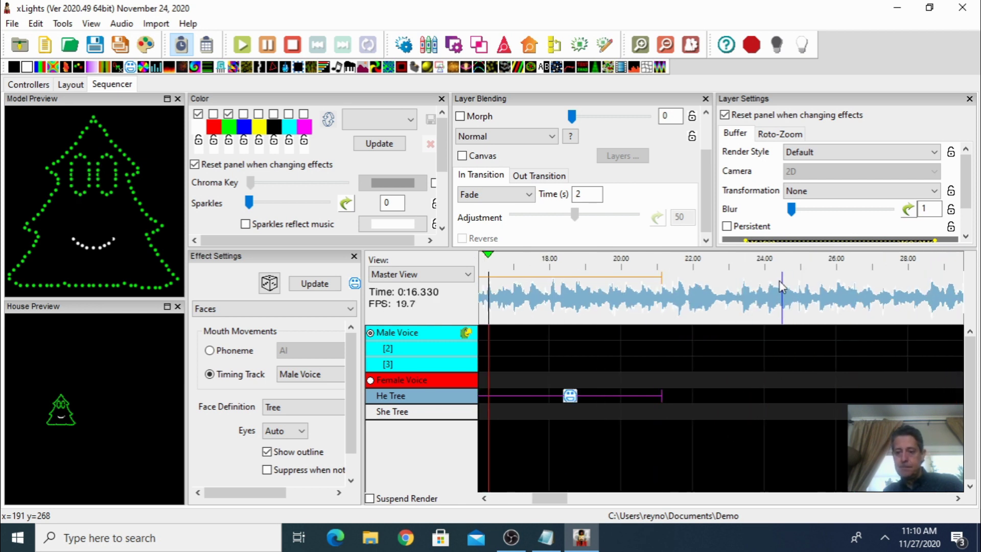
key(space)
Locate the start of the second sung phrase by playback and add a Male Voice timing mark at 14.5 seconds
drag(556, 501, 528, 500)
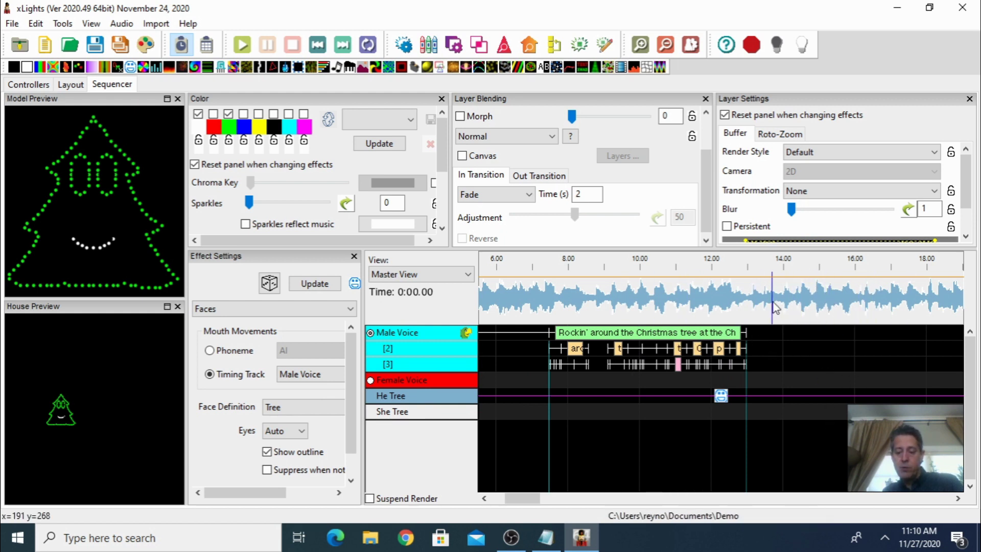
click(757, 303)
key(space)
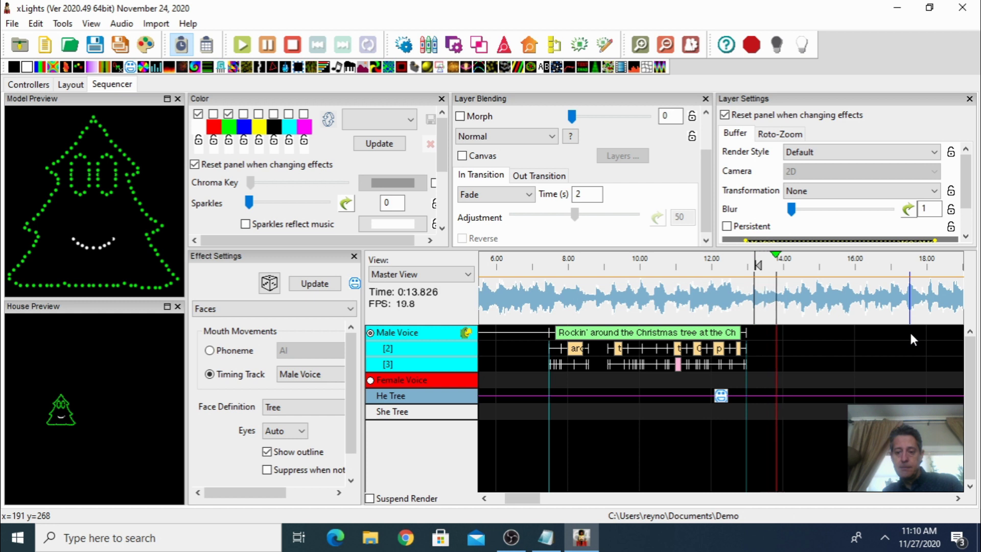
key(space)
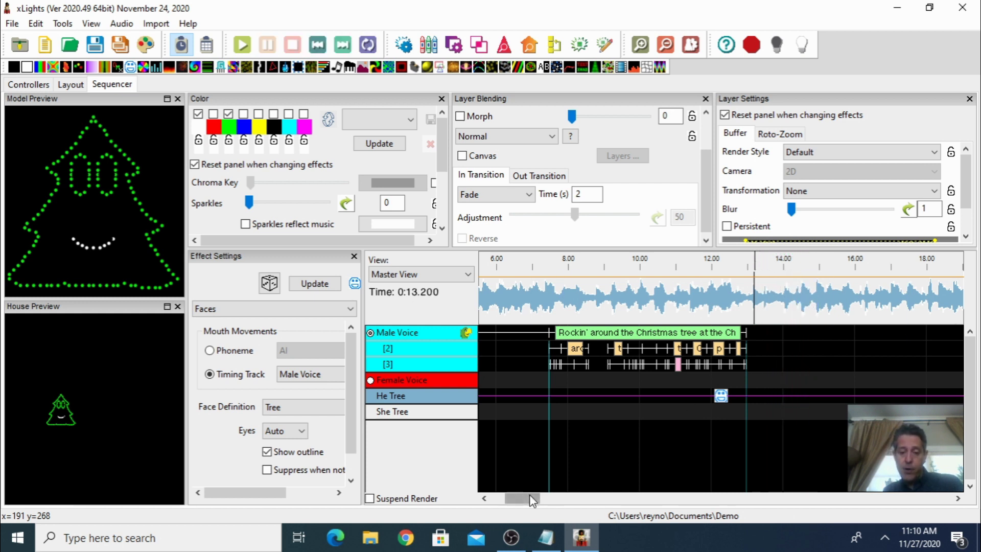
drag(530, 496, 541, 500)
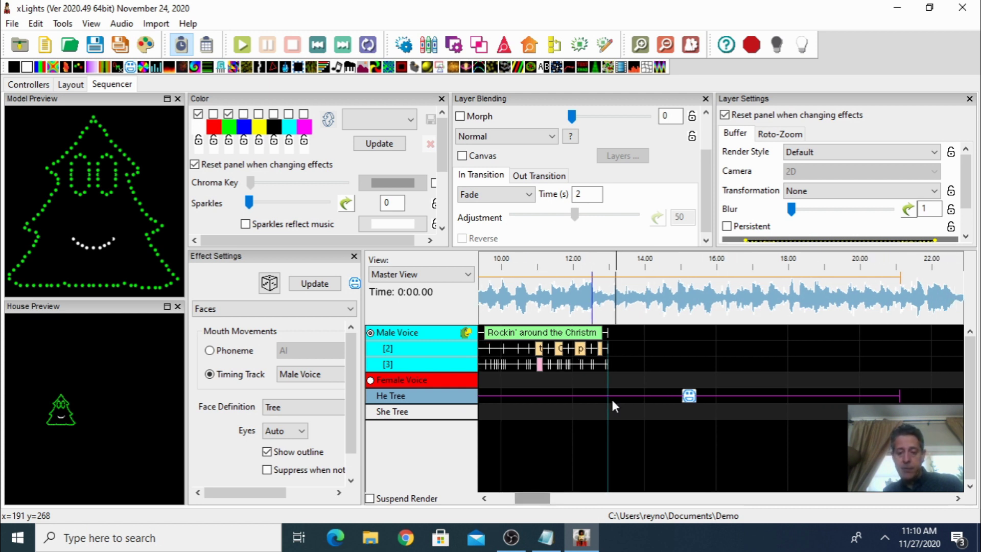
click(638, 294)
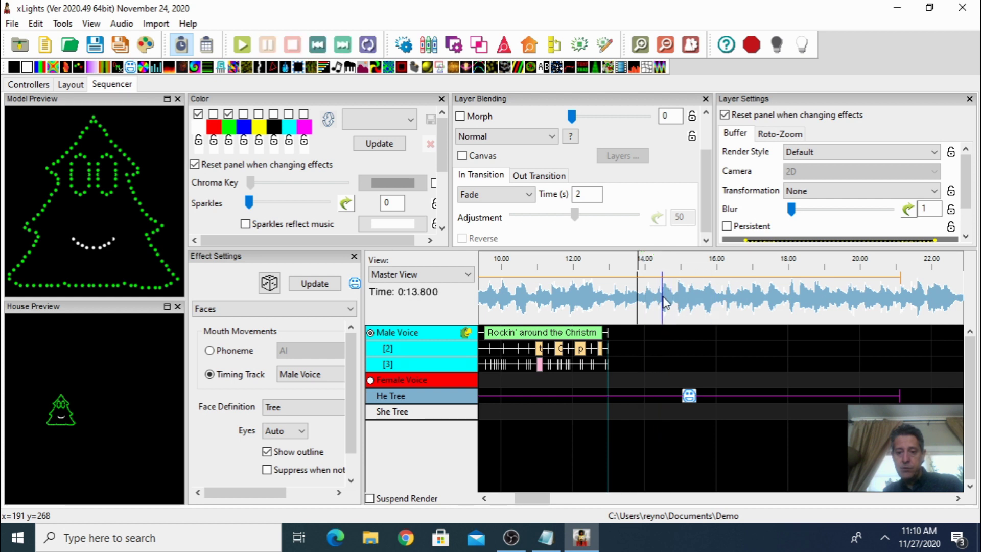
key(t)
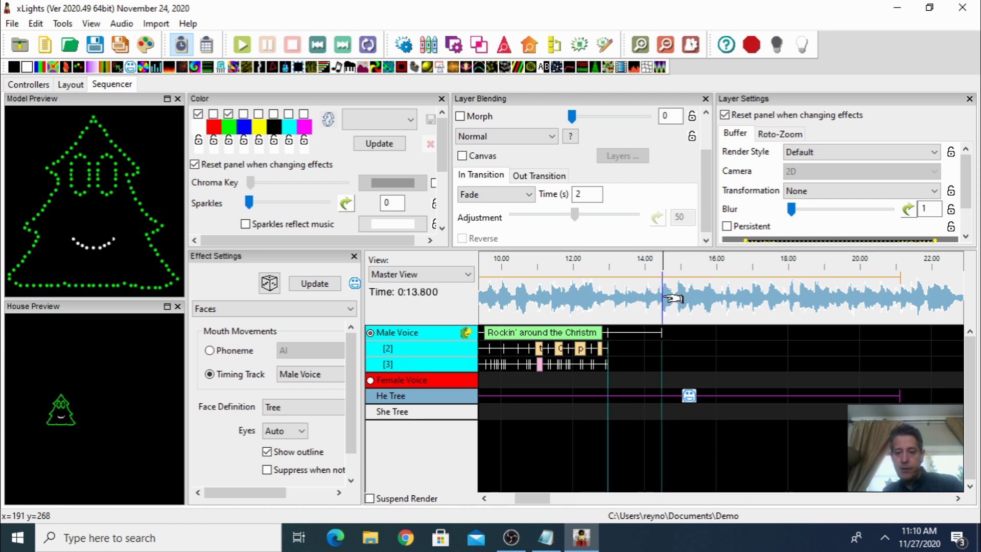
Play the second phrase to find its end and add a Male Voice timing mark at 20.15 seconds
key(space)
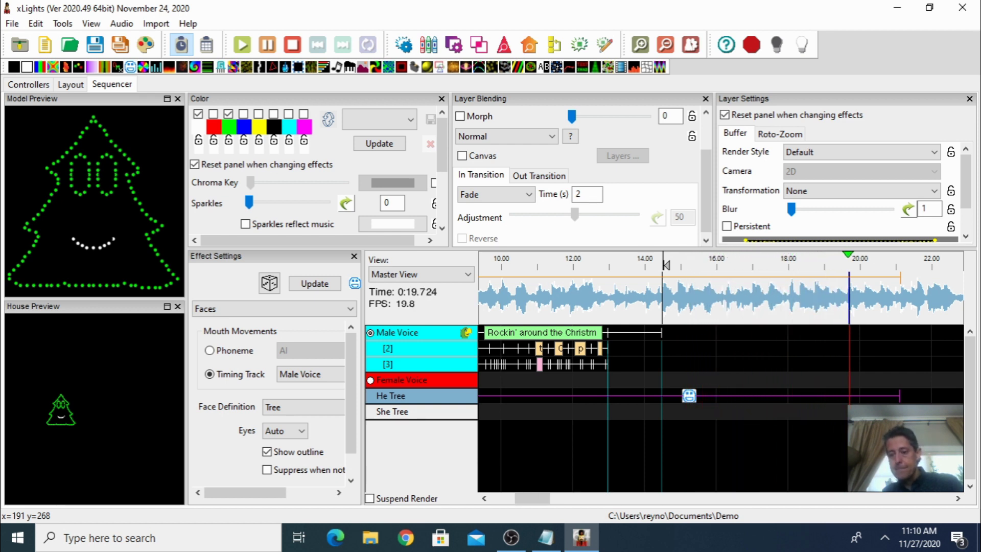
key(space)
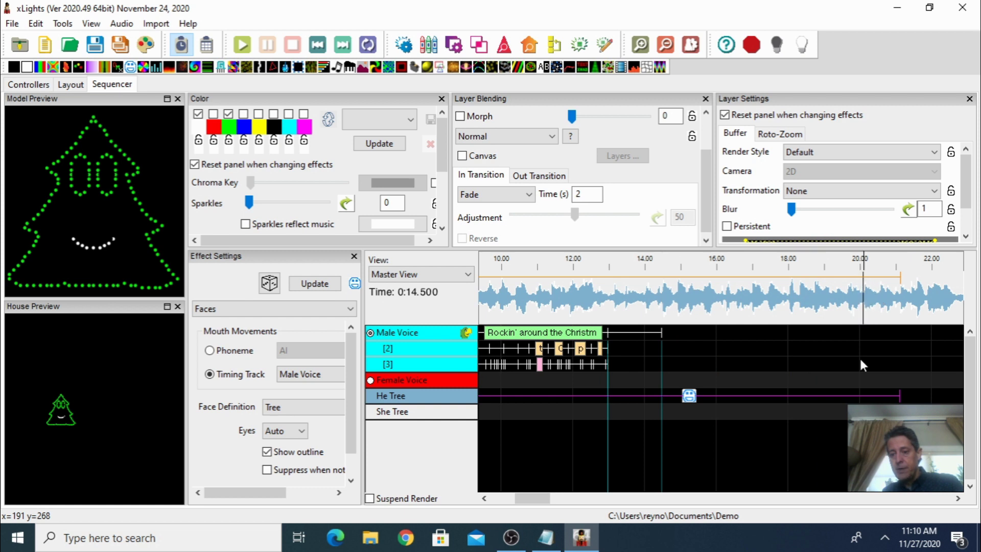
click(833, 305)
key(space)
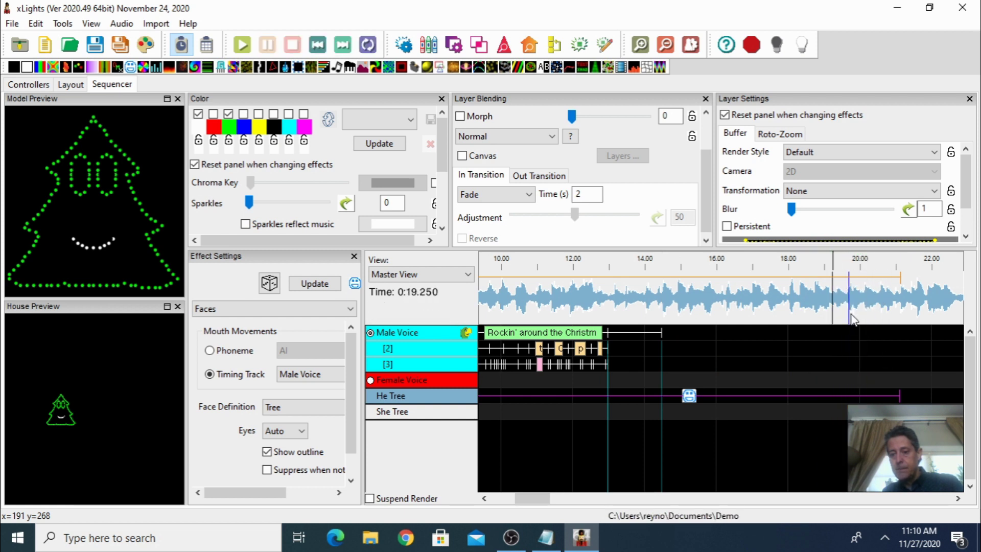
key(t)
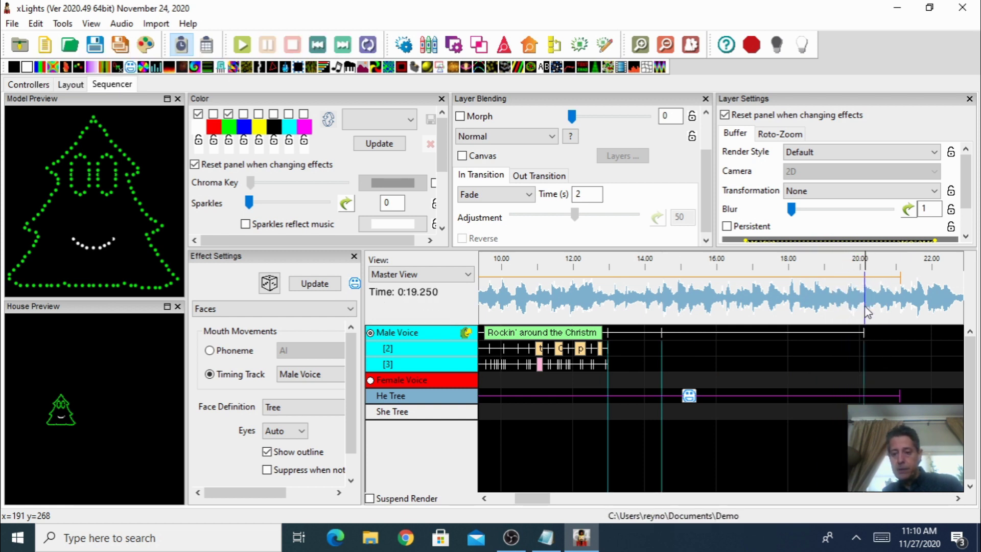
Start the label of the 14.5 to 20.15 second phrase with "Mistletoe hung where you can see", copied from the lyrics in Notepad
double_click(757, 337)
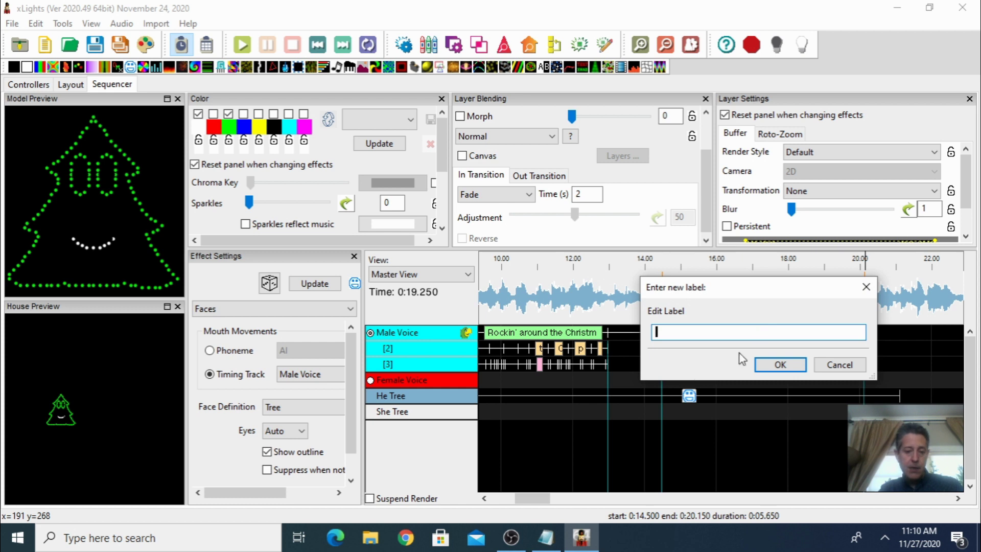
click(551, 543)
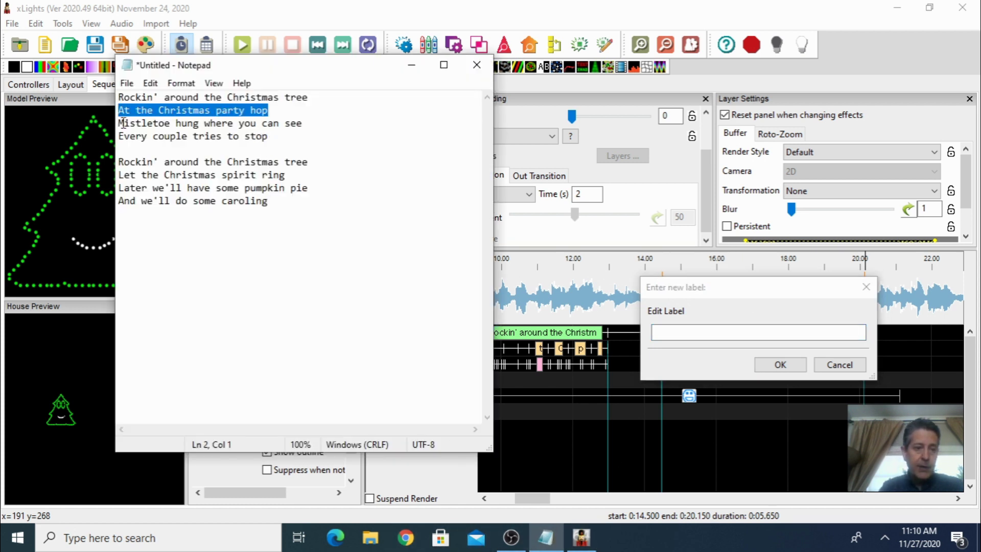
drag(121, 123, 307, 130)
key(ctrl+c)
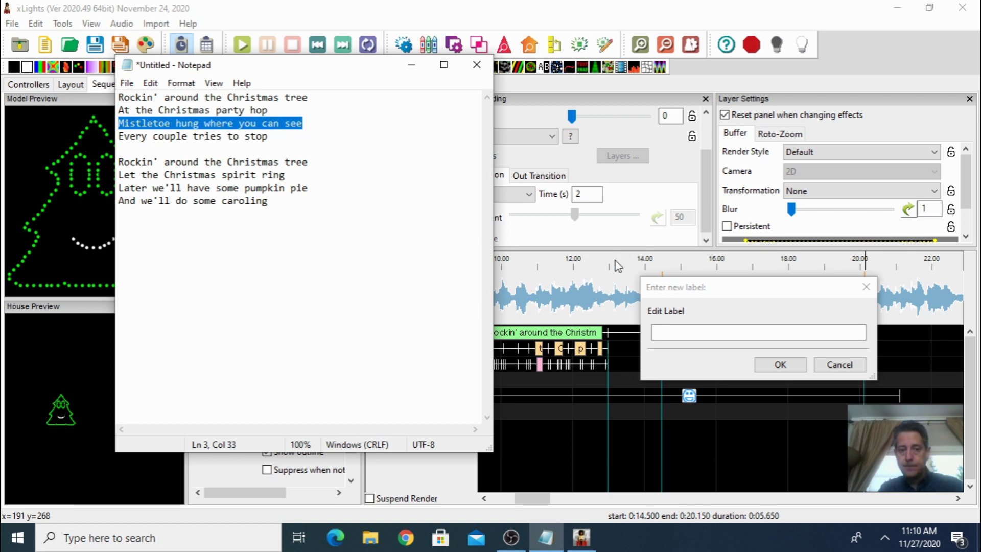
click(676, 332)
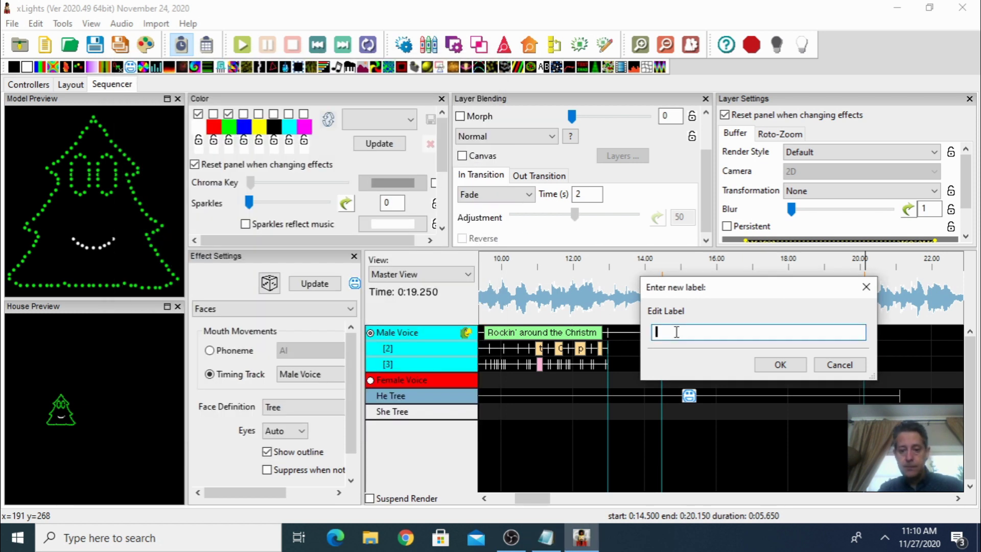
key(ctrl+v)
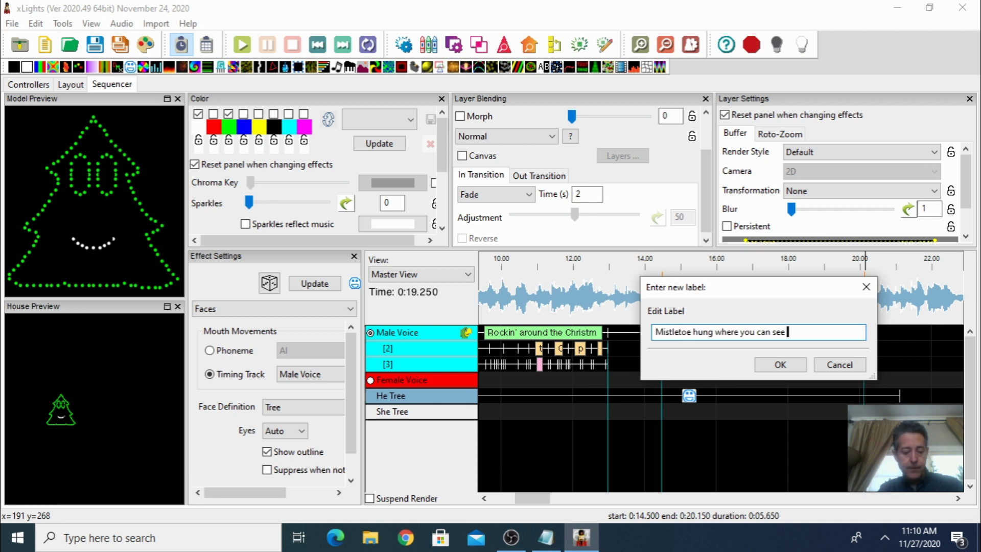
Complete the phrase label as "Mistletoe hung where you can see every couple tries to stop", copying the last line from the lyrics in Notepad
click(546, 537)
mouse_move(120, 137)
mouse_down()
mouse_move(272, 142)
mouse_move(118, 136)
mouse_up()
key(ctrl+c)
click(282, 136)
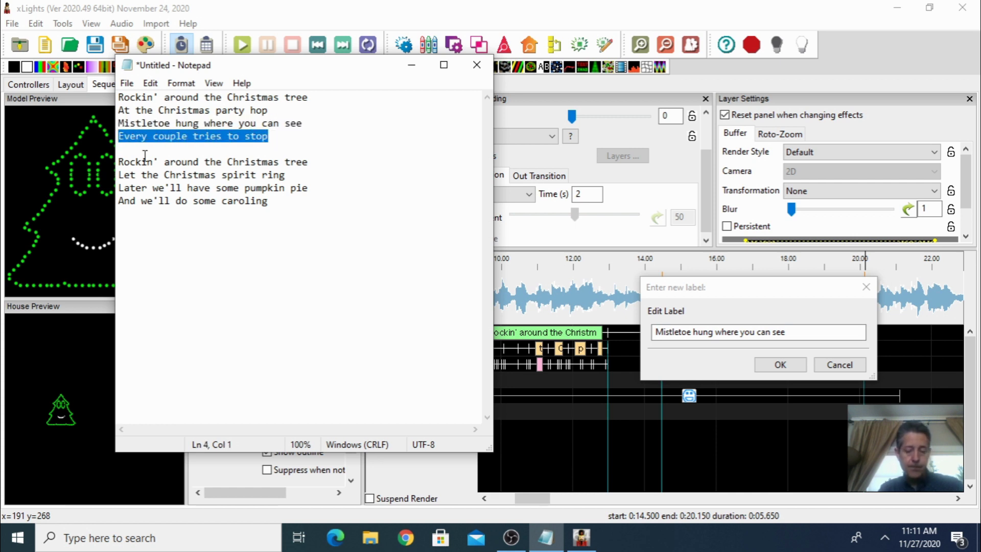
click(803, 332)
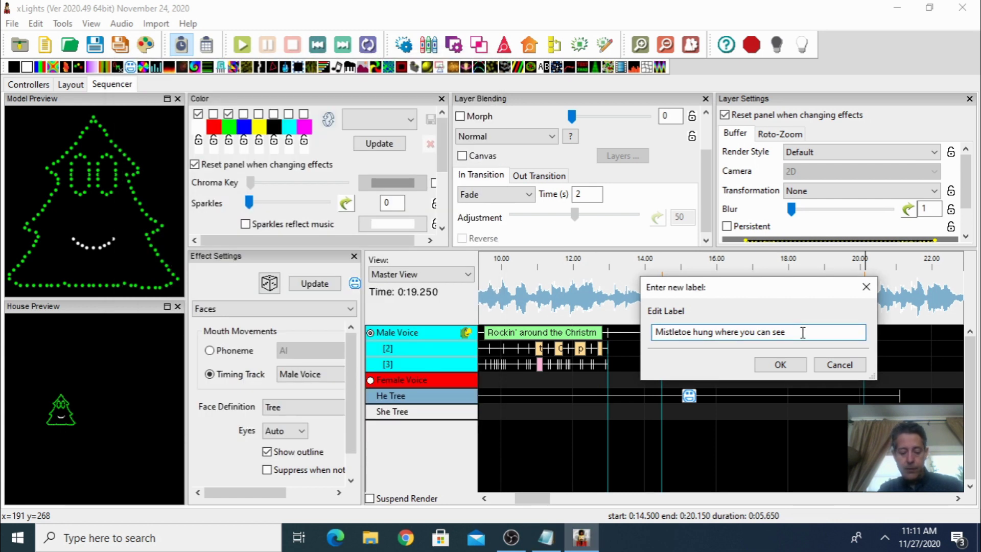
key(ctrl+v)
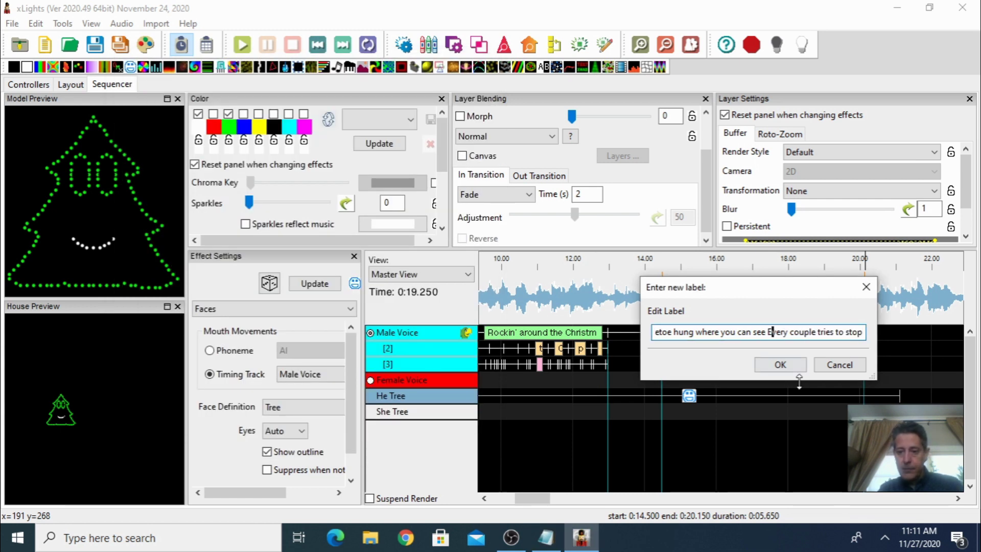
key(BackSpace)
text(e)
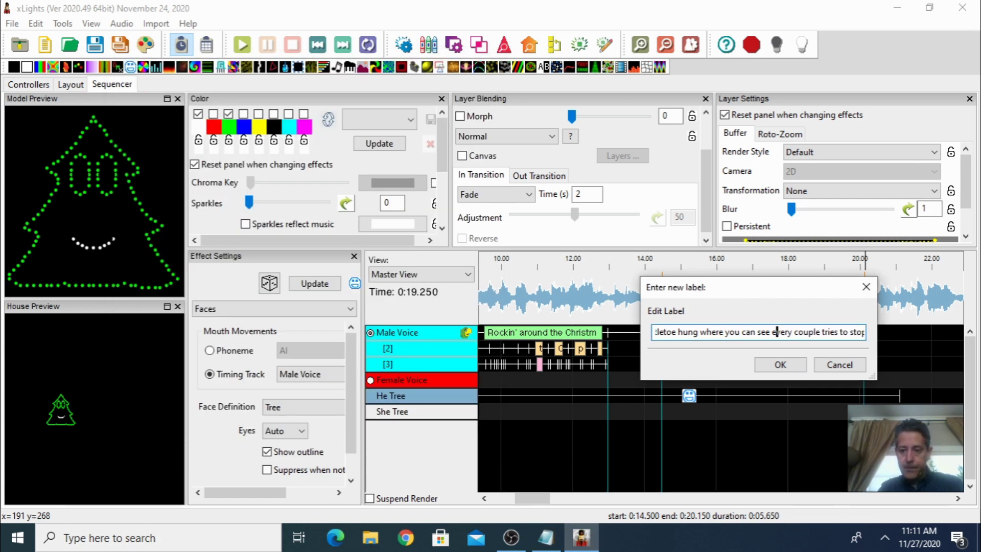
click(782, 369)
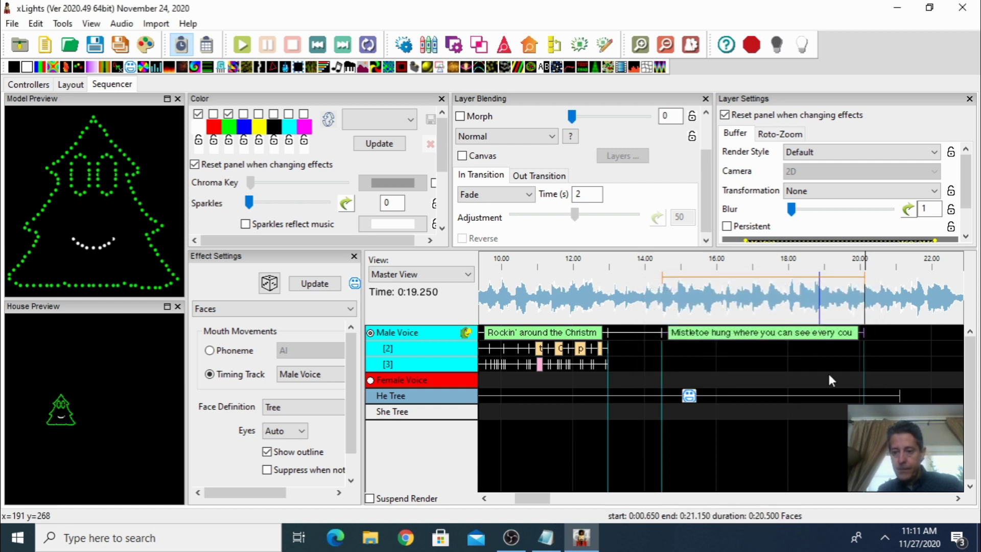
Play the newly labelled second phrase on Male Voice and break it down into words
key(space)
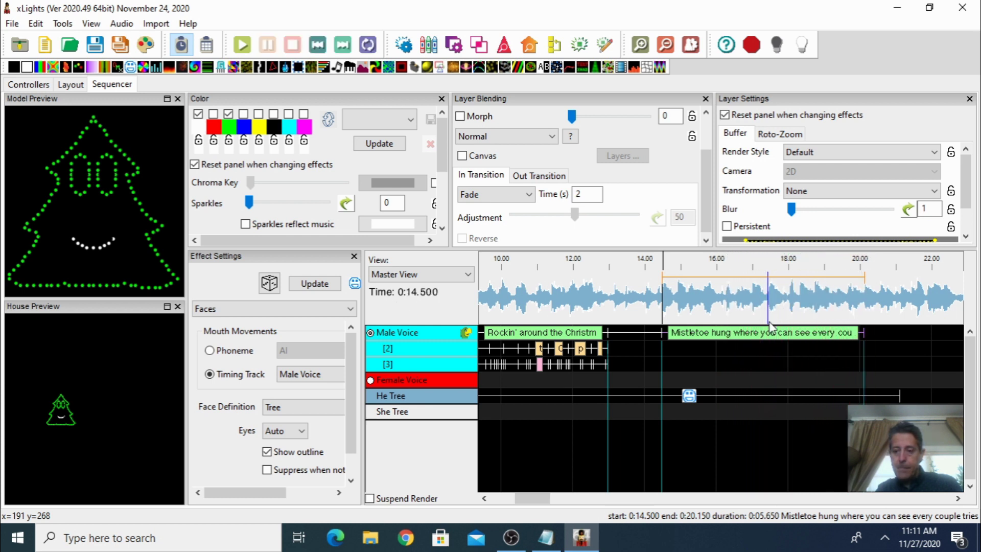
right_click(721, 333)
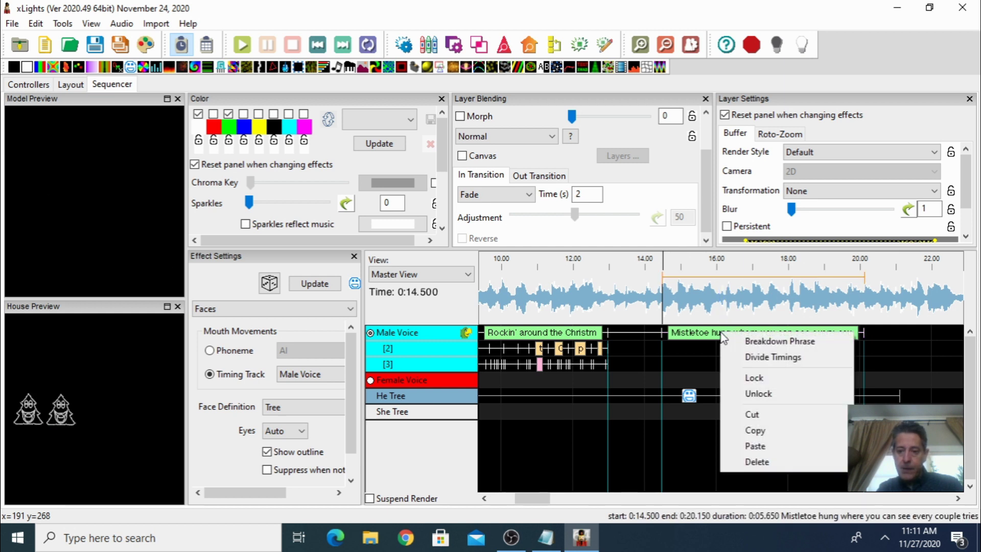
click(759, 345)
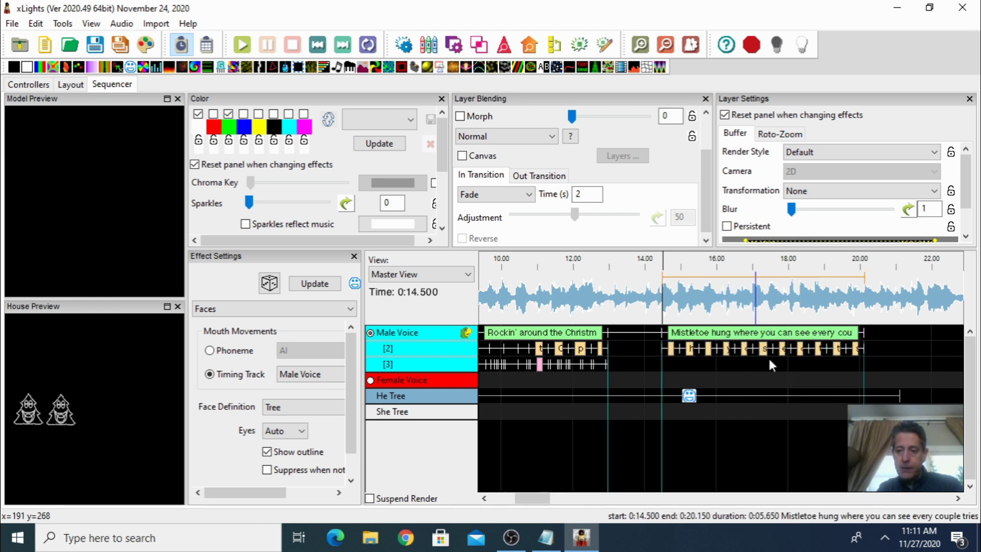
Check the word timings by playback and separate "where" from "you", ending "where" at 16.0 seconds and starting "you" at 16.25 seconds
click(640, 46)
click(641, 46)
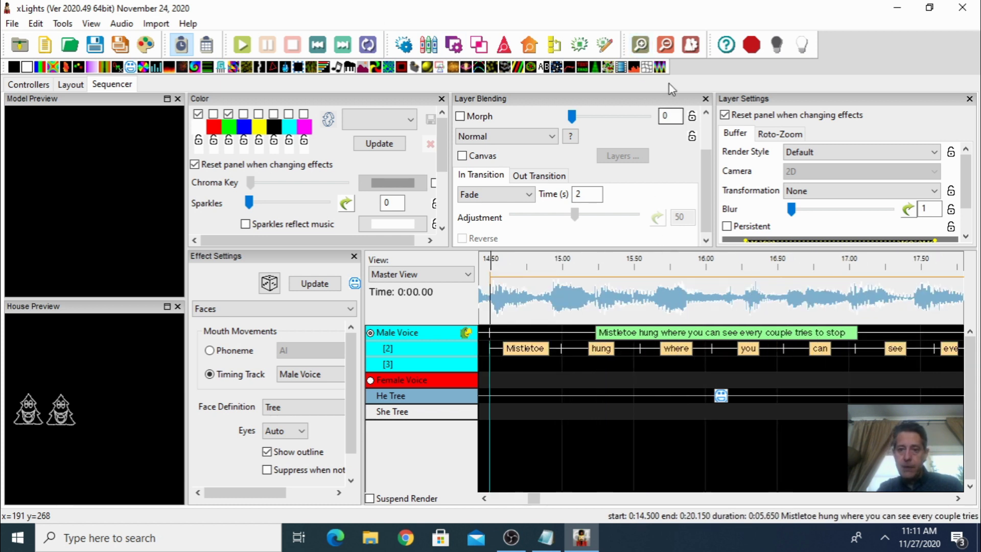
click(668, 45)
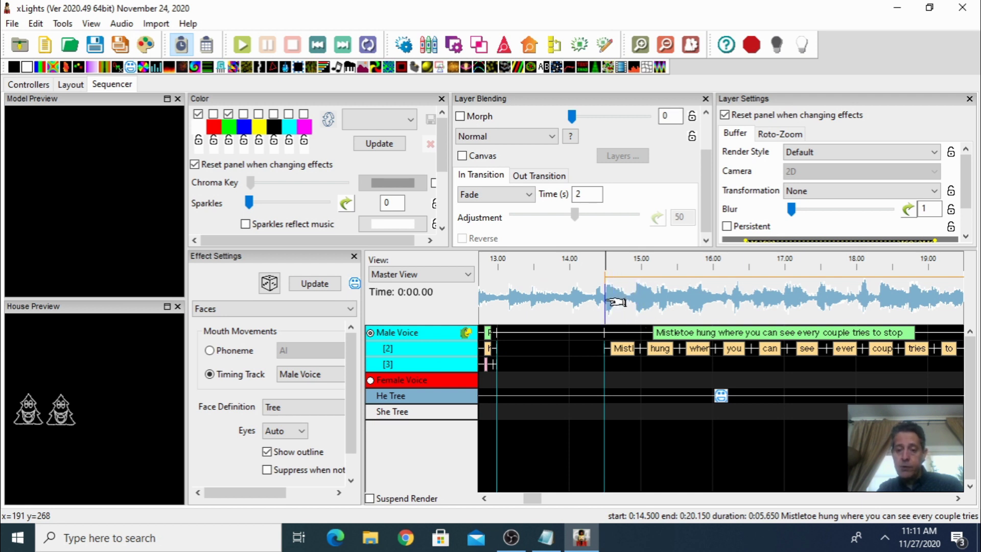
key(space)
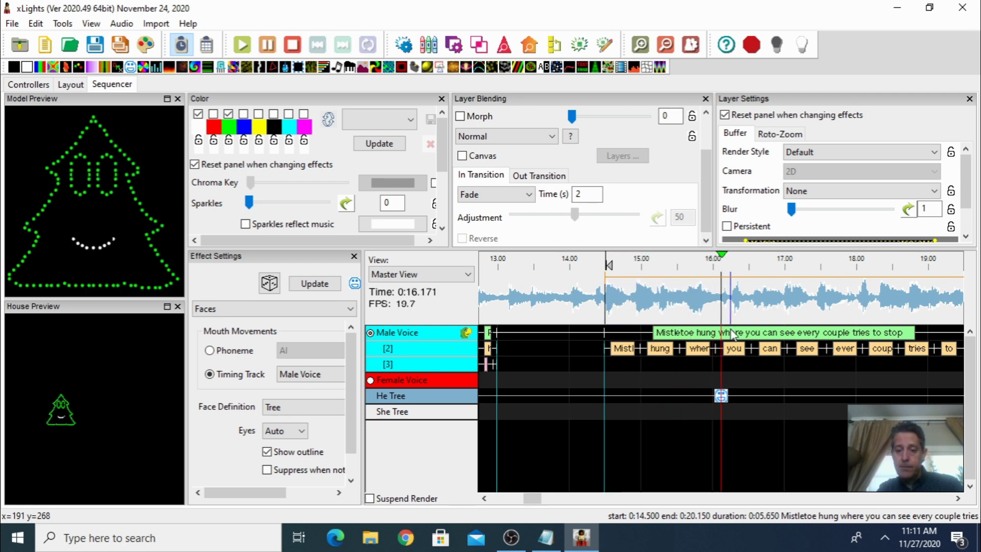
key(space)
key(space)
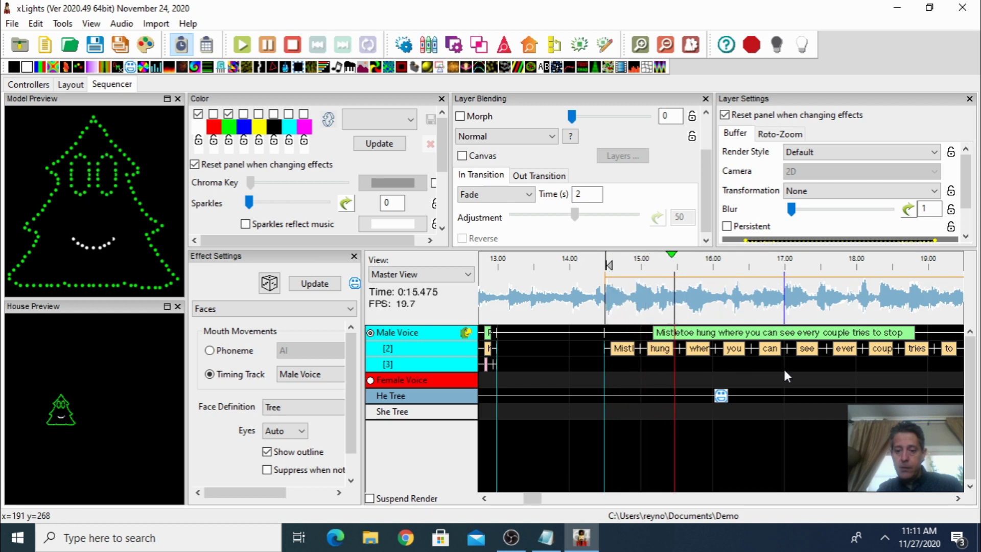
key(space)
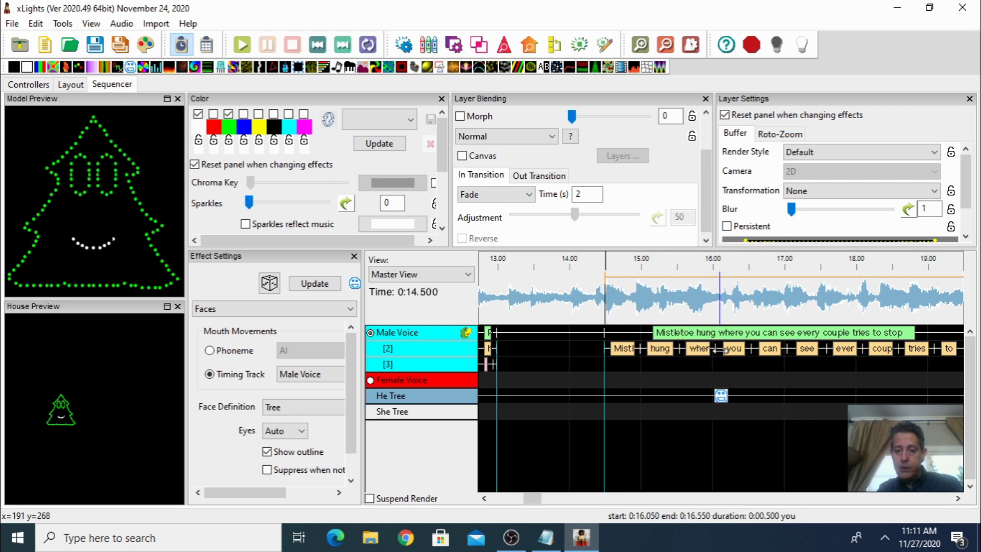
drag(719, 348, 713, 347)
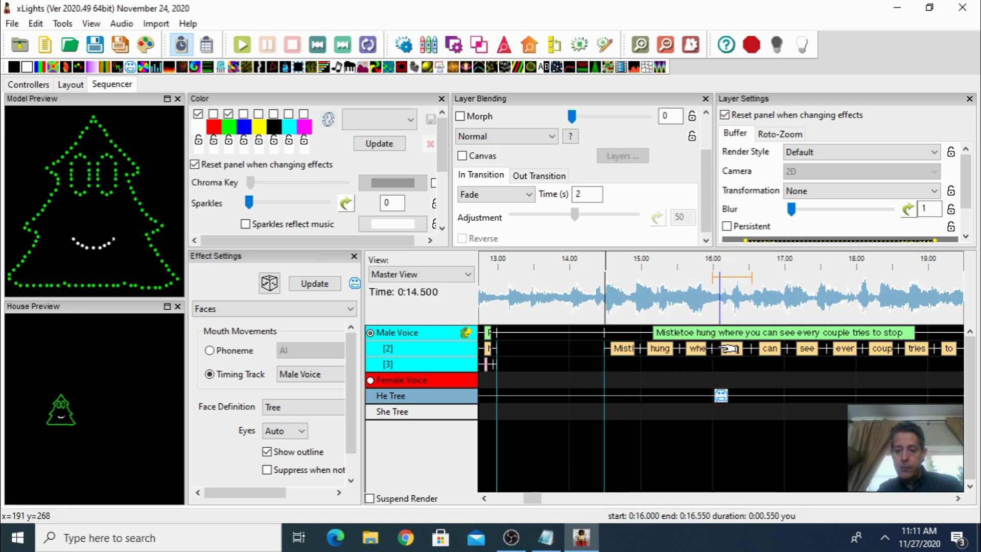
click(731, 299)
key(space)
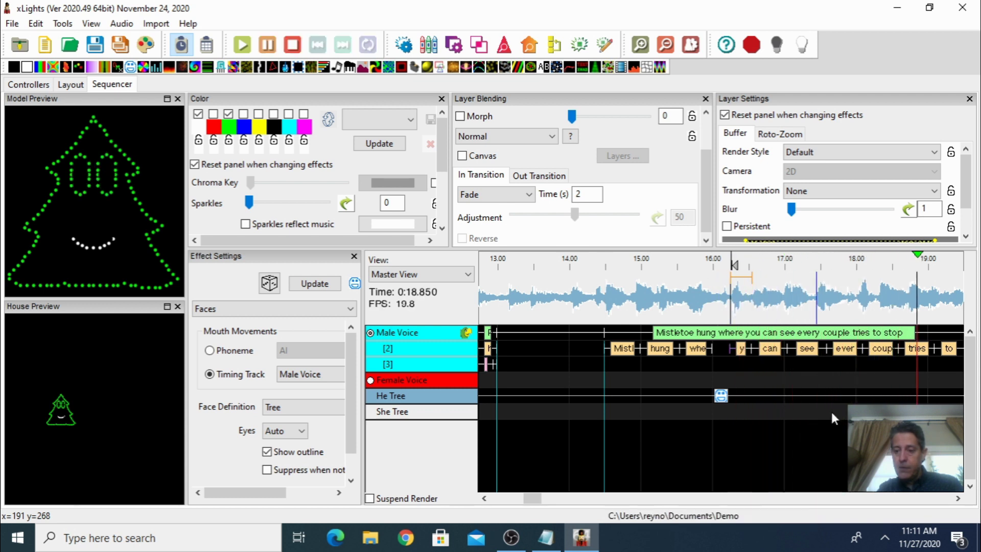
key(space)
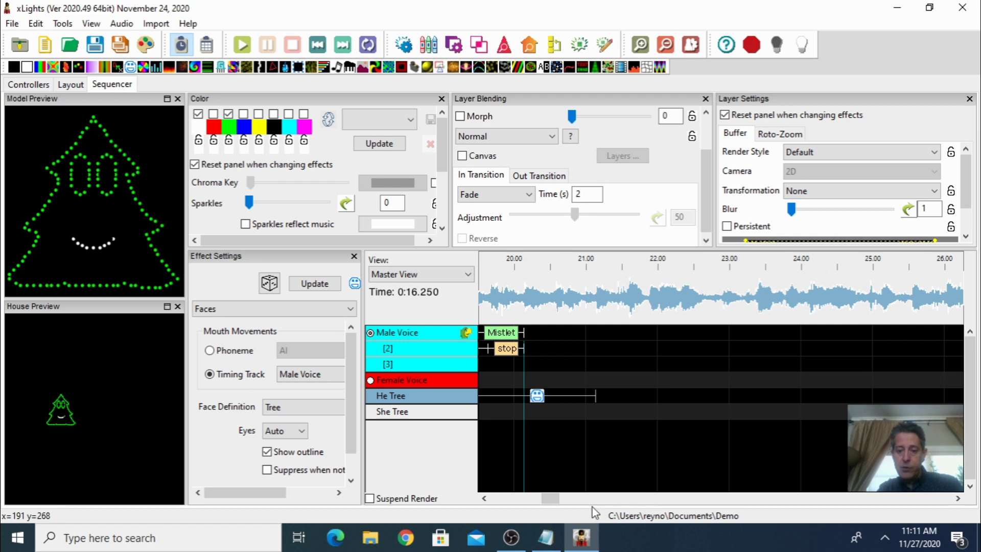
Deactivate the Male Voice timing marks, select all words of the second phrase and break them down into phonemes
drag(554, 499, 541, 503)
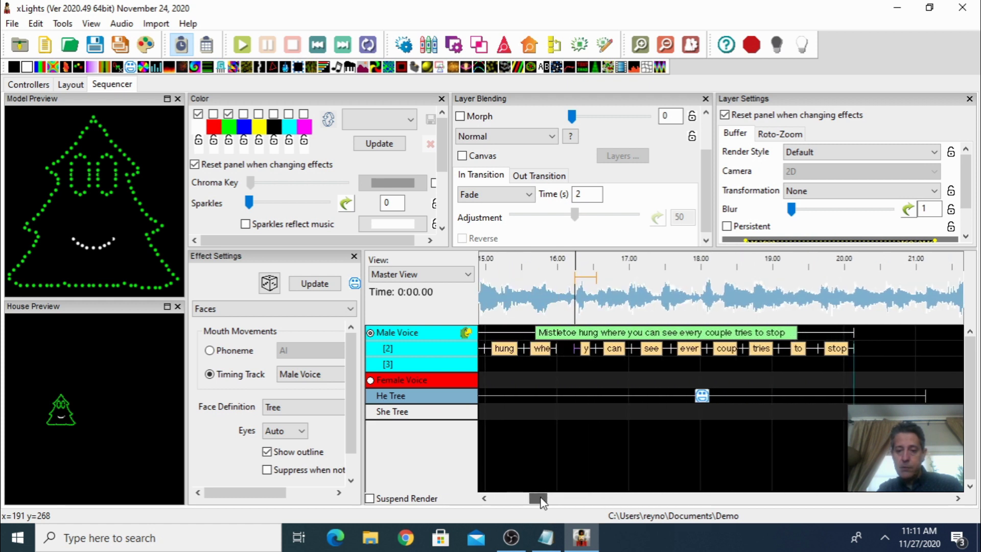
click(666, 46)
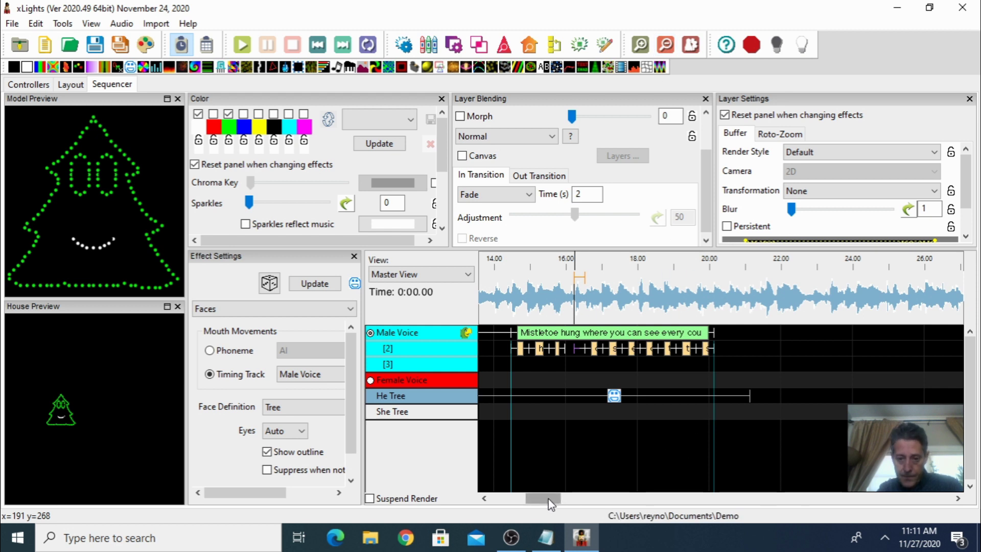
drag(550, 505, 545, 504)
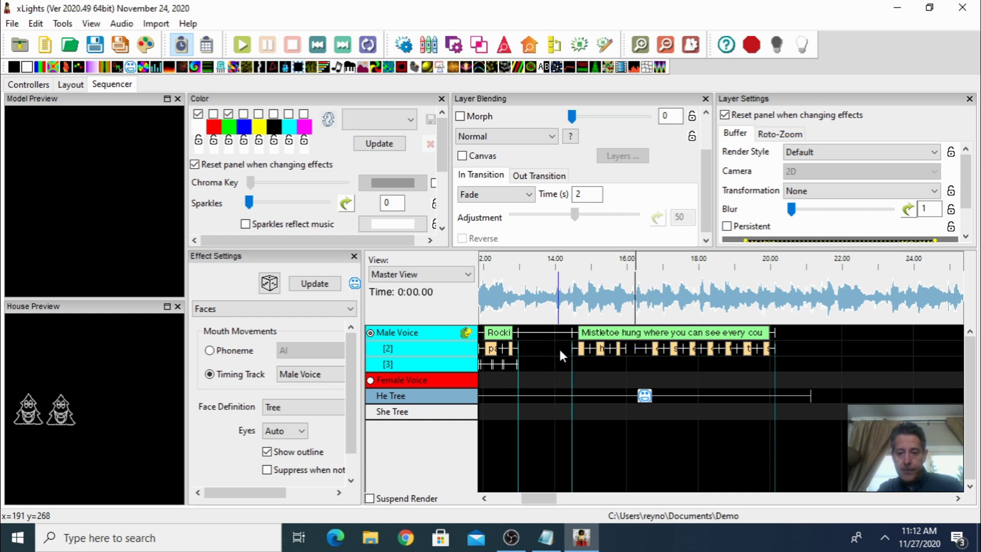
click(371, 332)
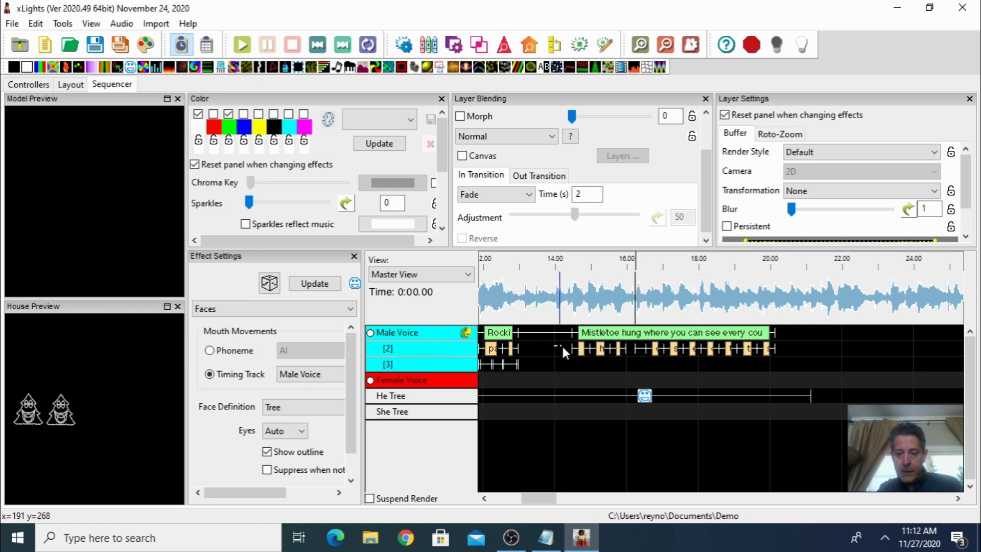
drag(563, 347, 633, 349)
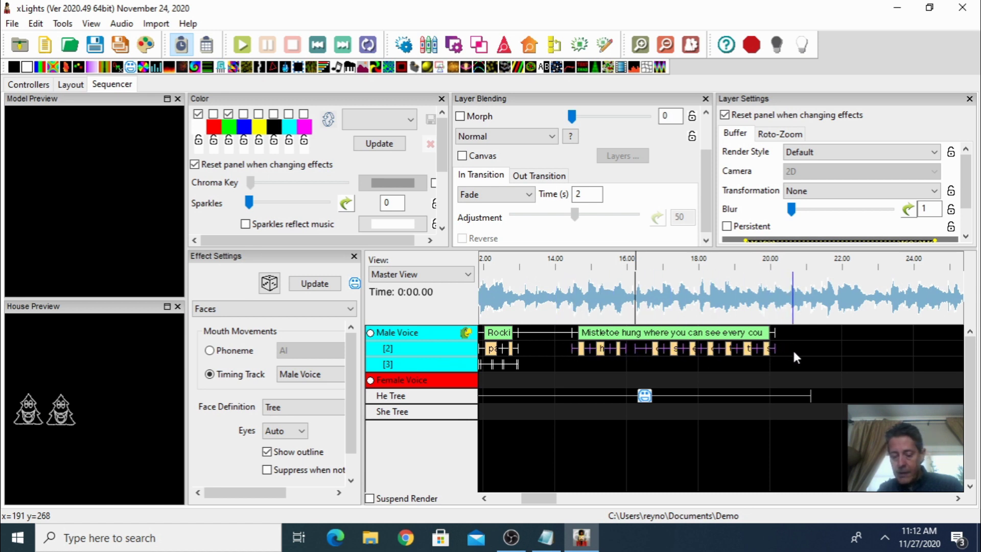
click(656, 349)
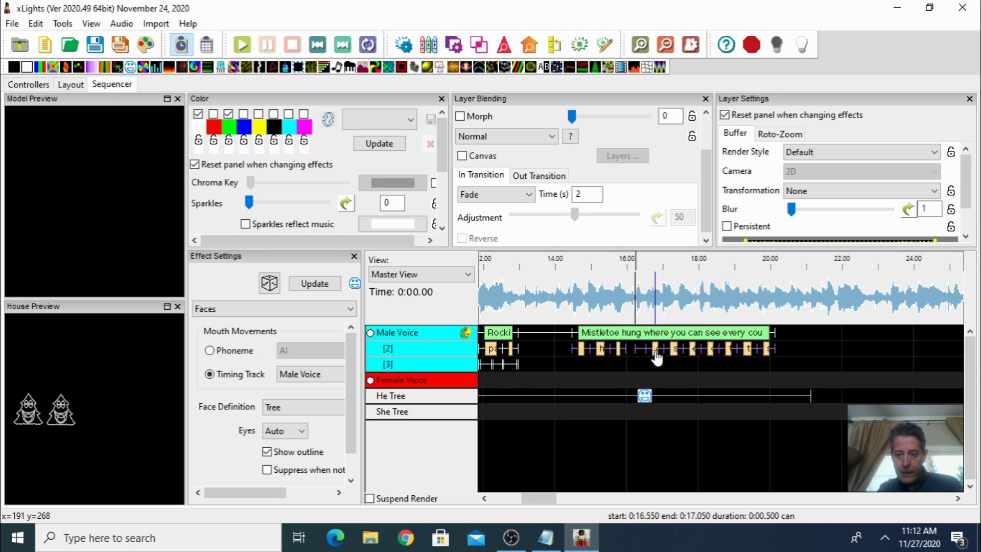
right_click(657, 352)
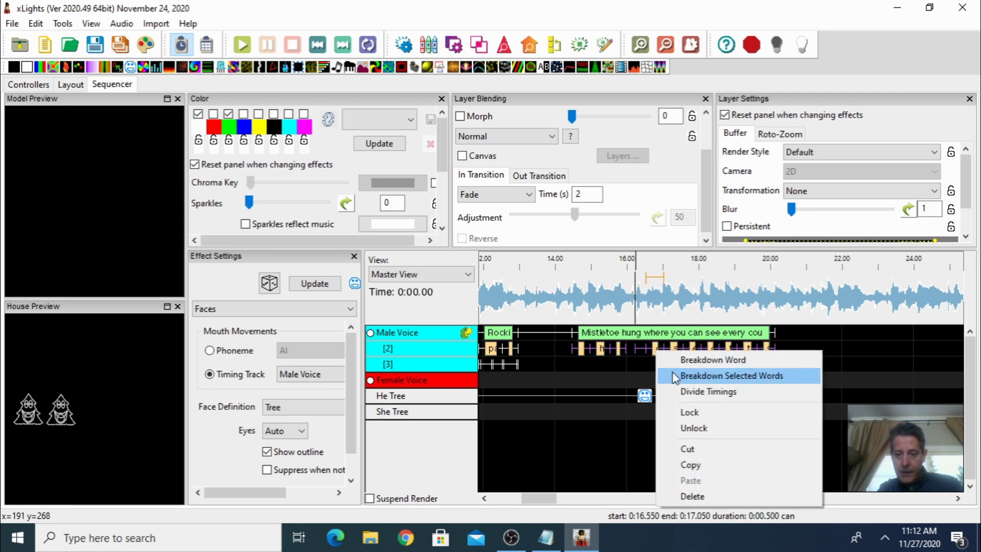
click(695, 381)
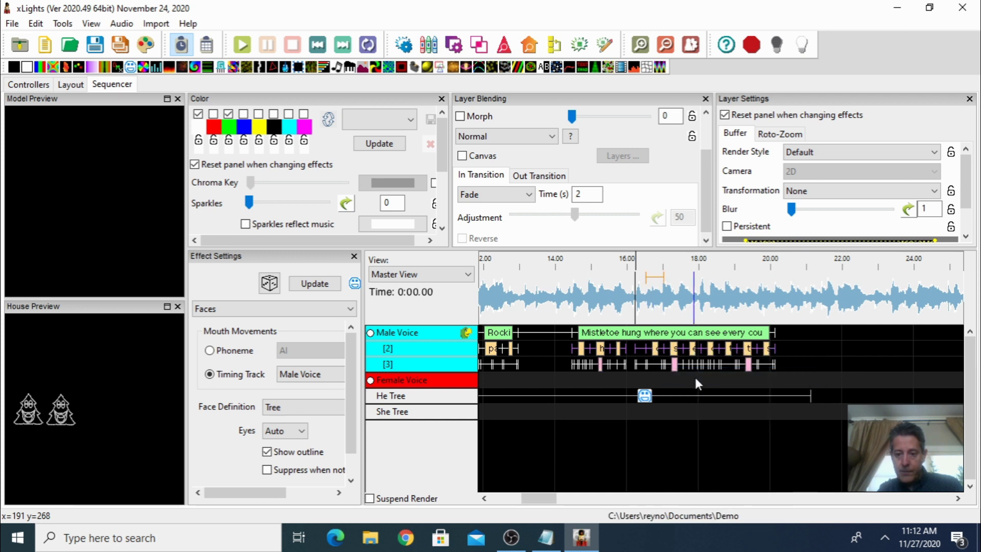
Examine the second phrase's phonemes up close and play from about 7.7 seconds to check He Tree singing both phrases
click(644, 48)
click(644, 49)
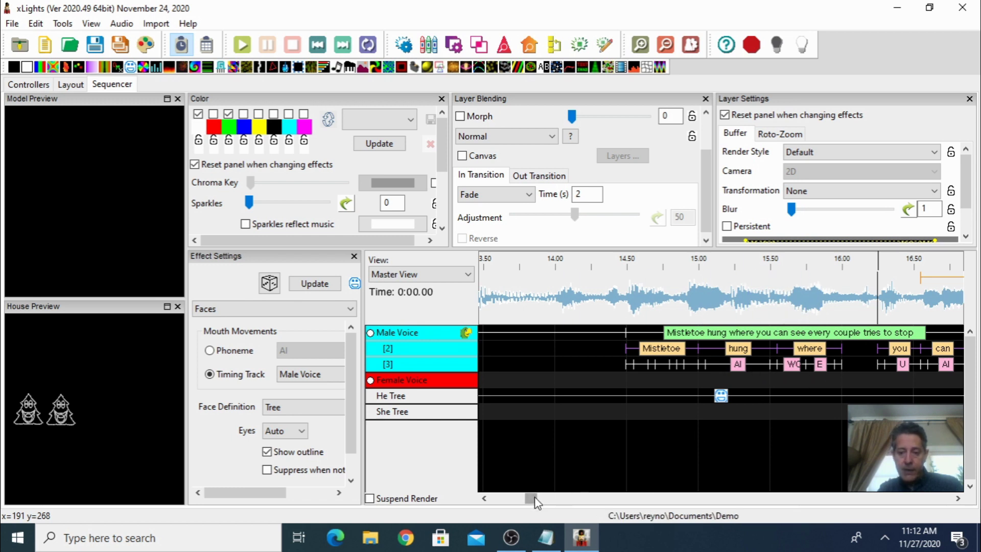
drag(535, 502, 545, 502)
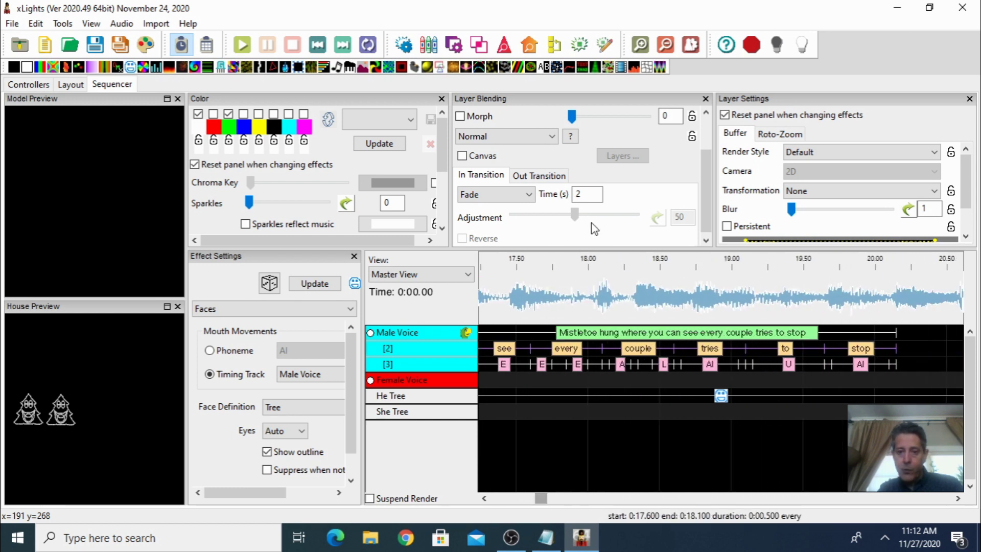
click(665, 46)
click(666, 46)
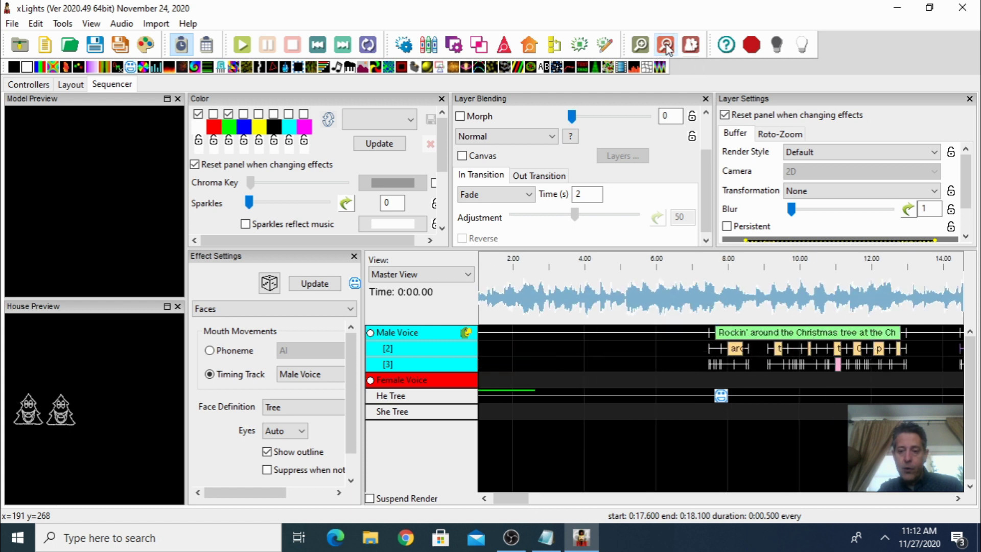
drag(511, 498, 527, 498)
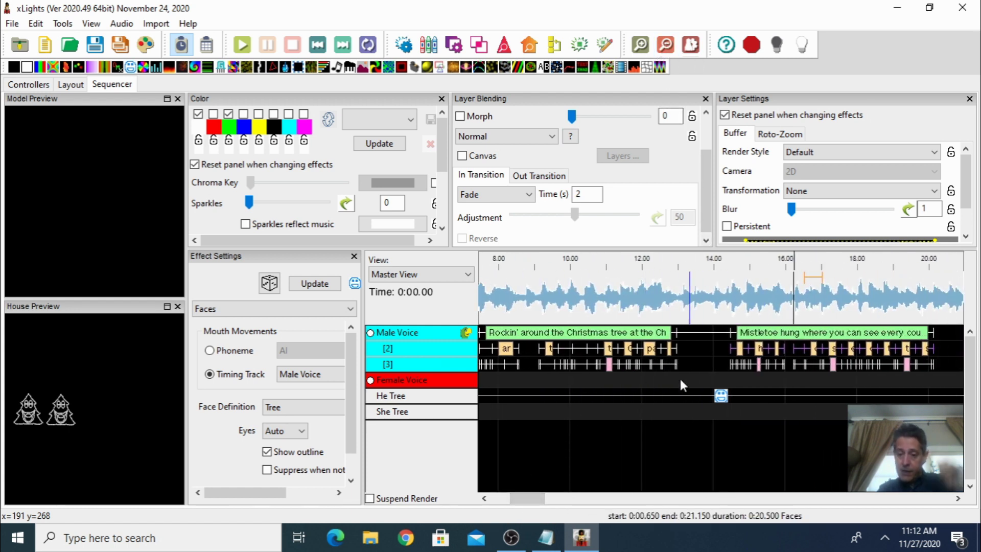
click(489, 264)
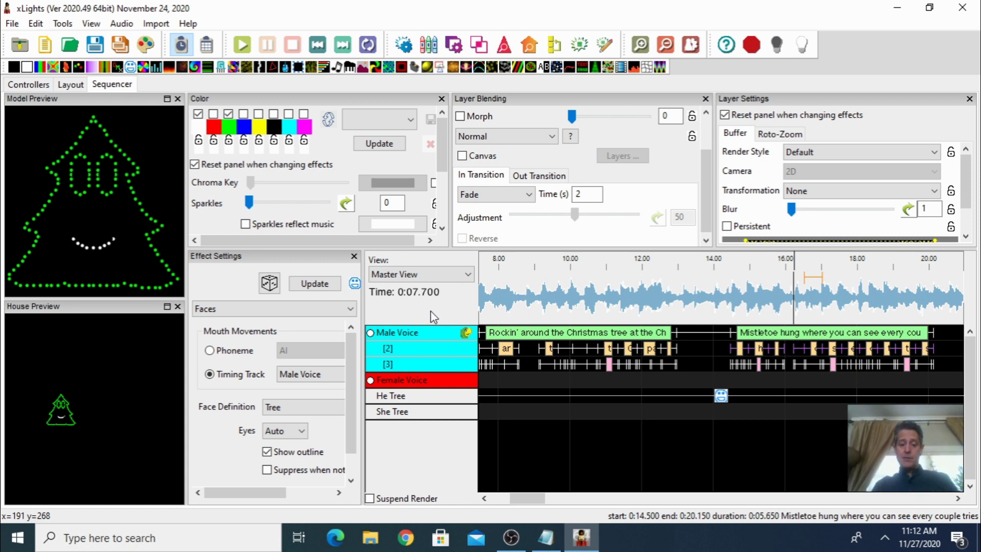
Activate the Female Voice timing marks and move to the audio around 23 seconds, after the second male phrase
click(667, 47)
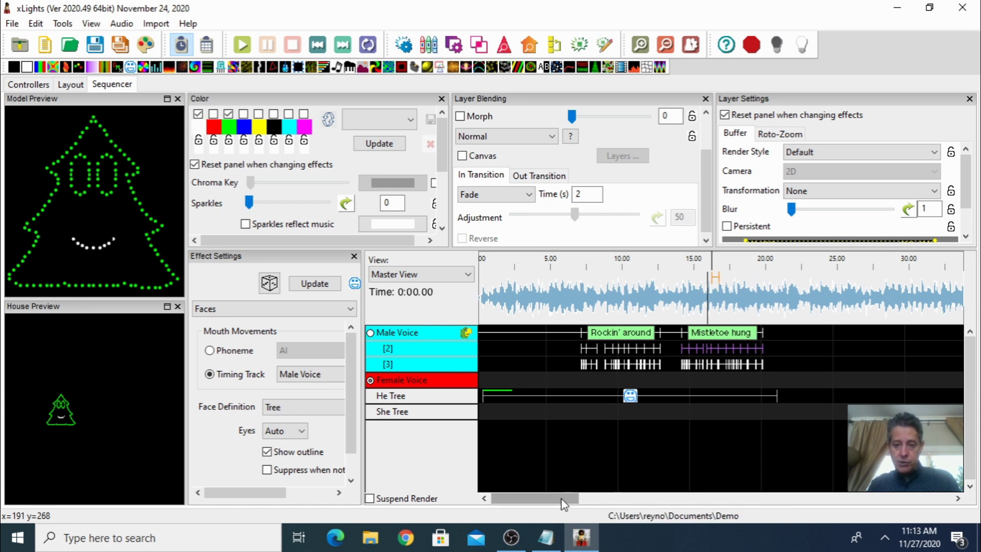
scroll(620, 469, right, 2)
click(758, 289)
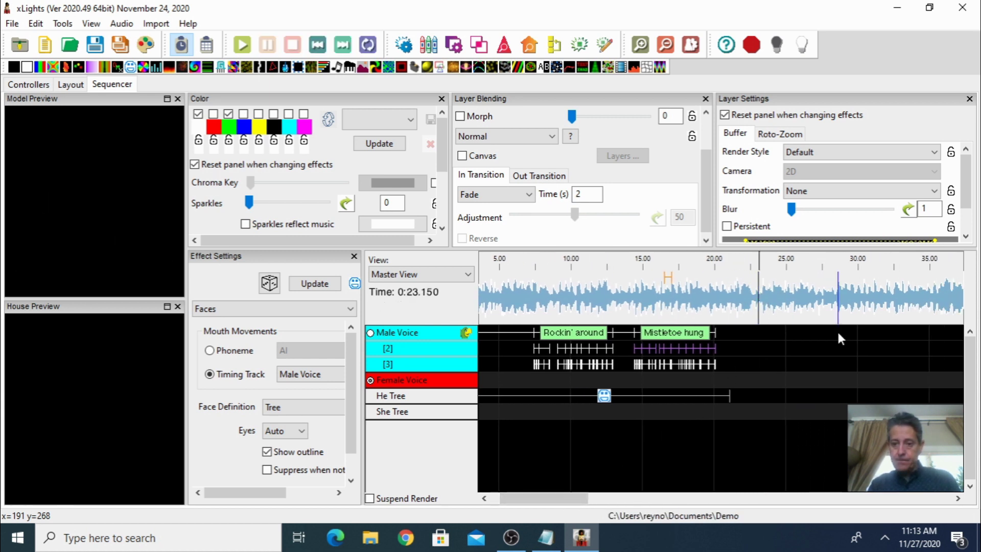
click(646, 45)
click(645, 45)
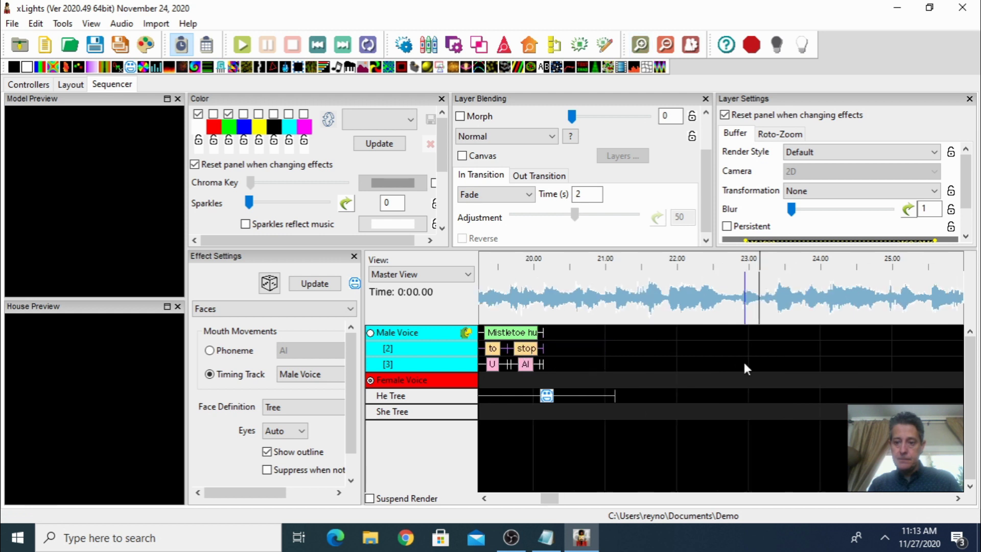
Find by playback where the female singing begins and place a Female Voice timing mark at 21.55 seconds
click(684, 301)
click(692, 322)
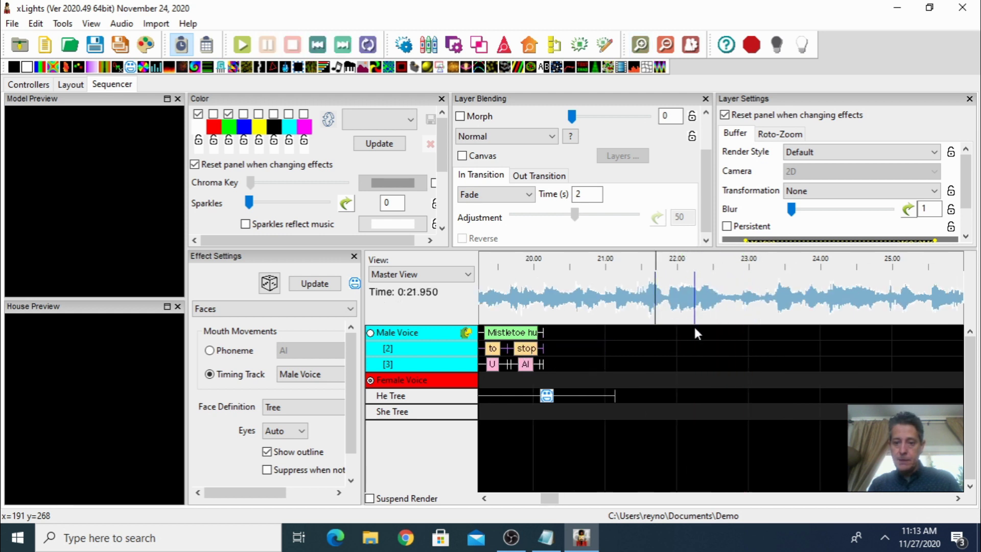
click(624, 308)
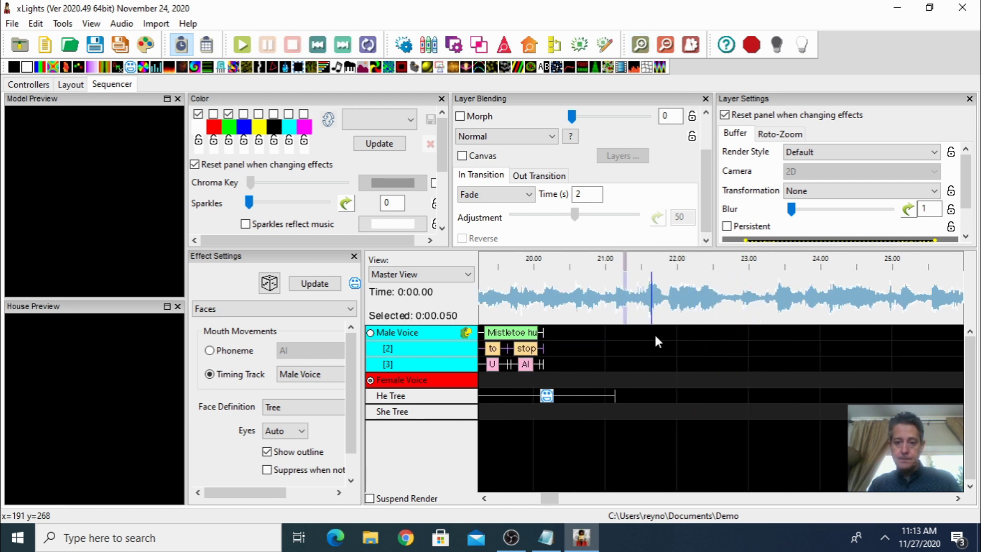
key(space)
click(660, 313)
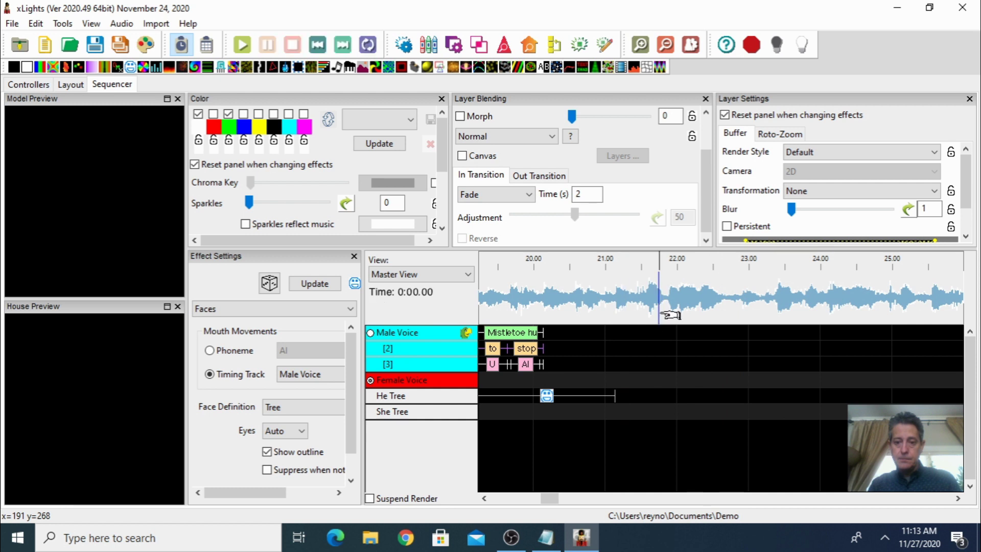
key(space)
key(space)
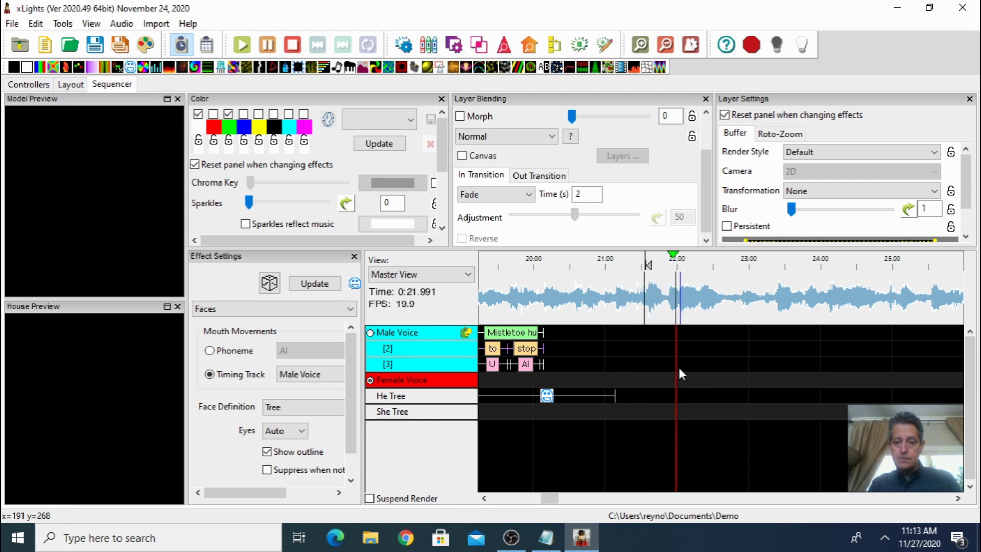
click(644, 308)
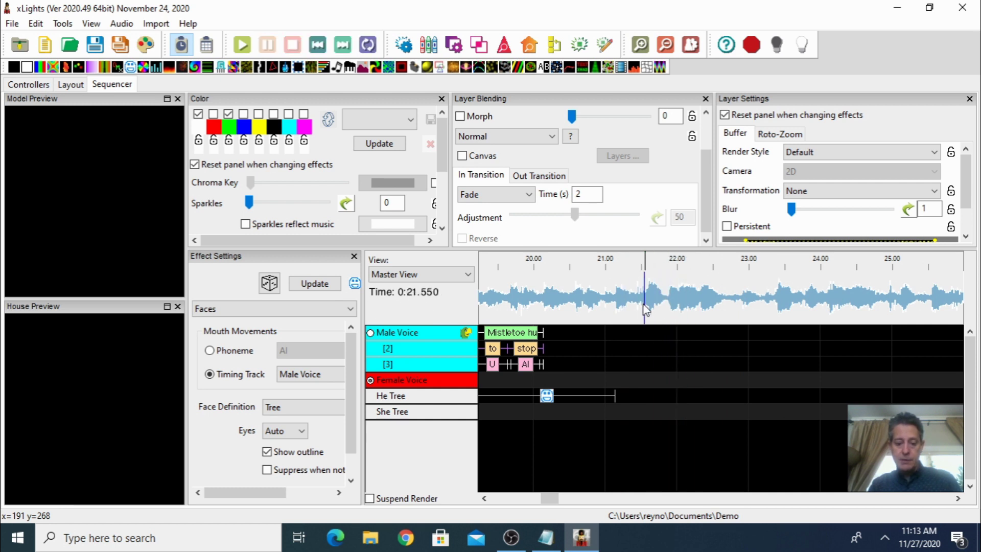
key(space)
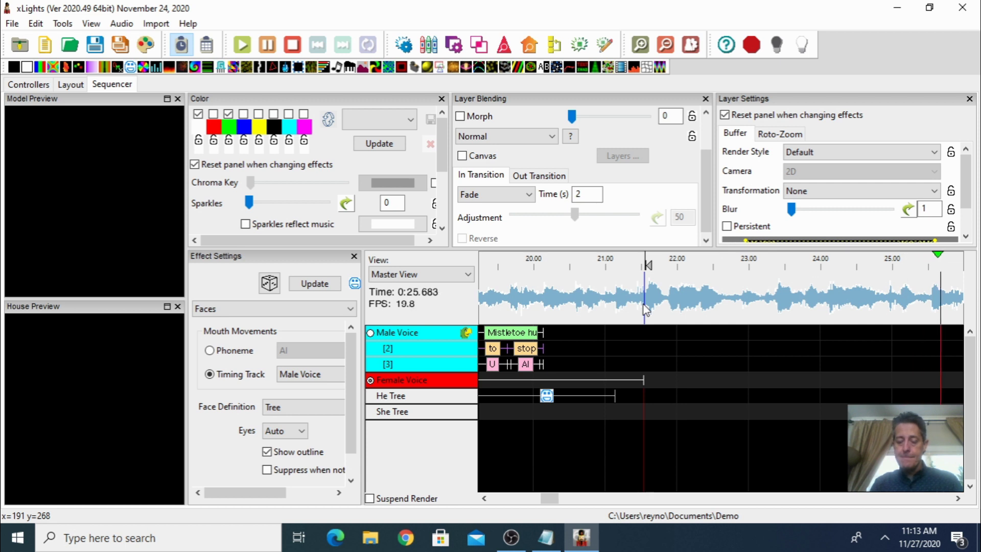
Remove the stray short timing near 27.2 seconds, replay the phrase and place its closing Female Voice mark at 27.1 seconds
drag(563, 278, 564, 286)
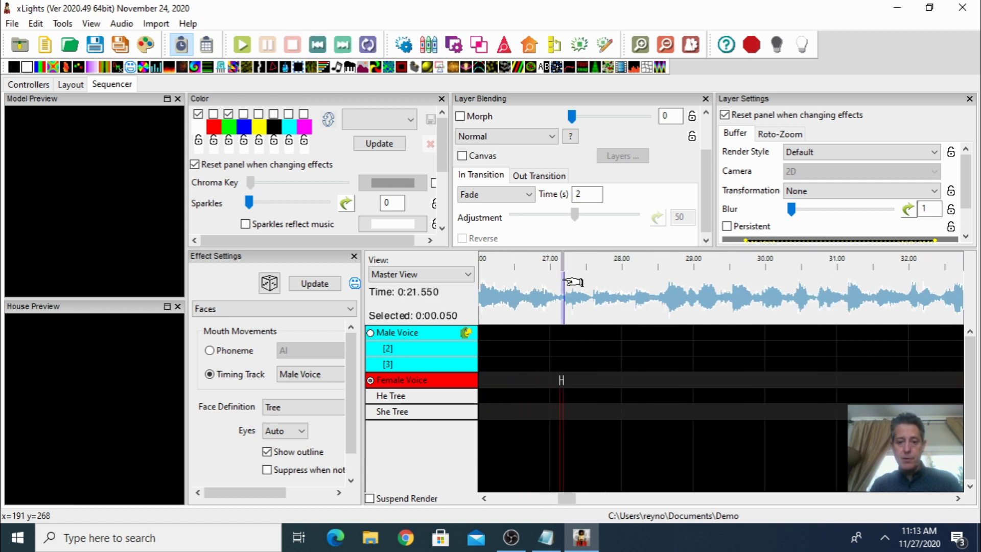
click(561, 380)
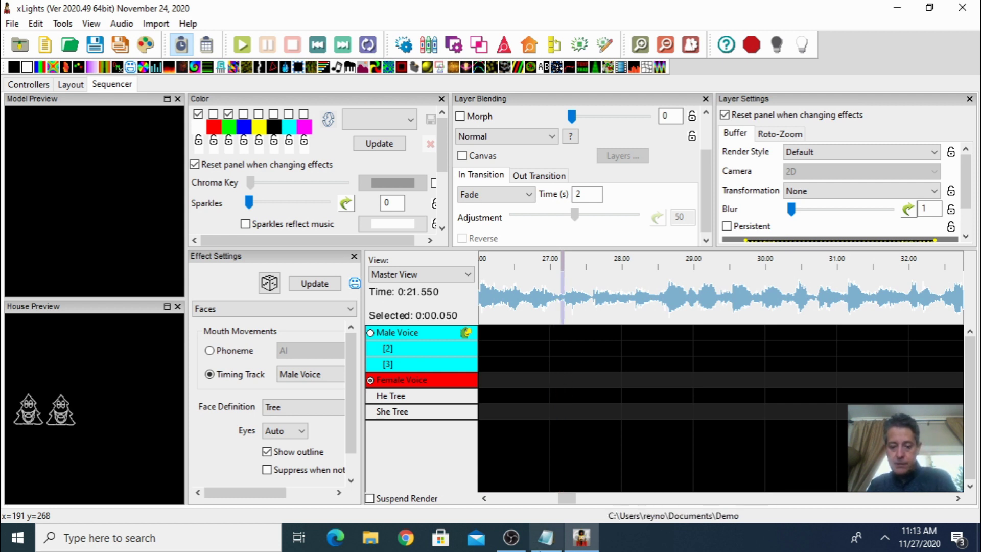
drag(570, 503, 555, 505)
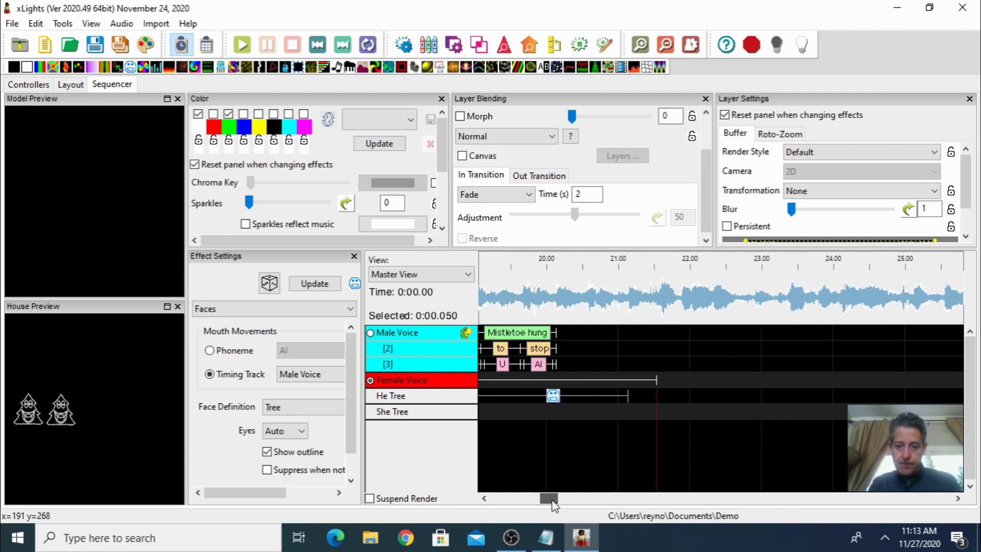
click(672, 307)
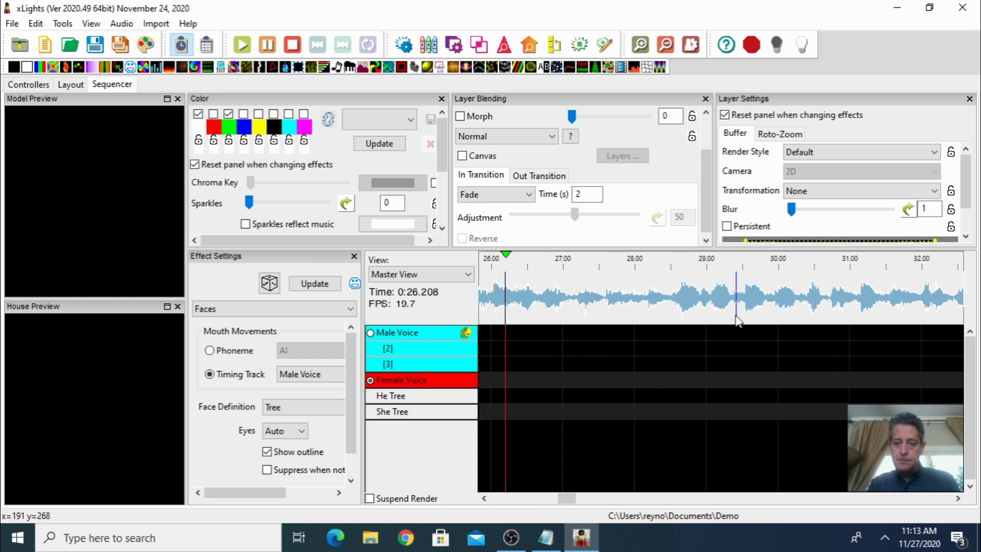
key(space)
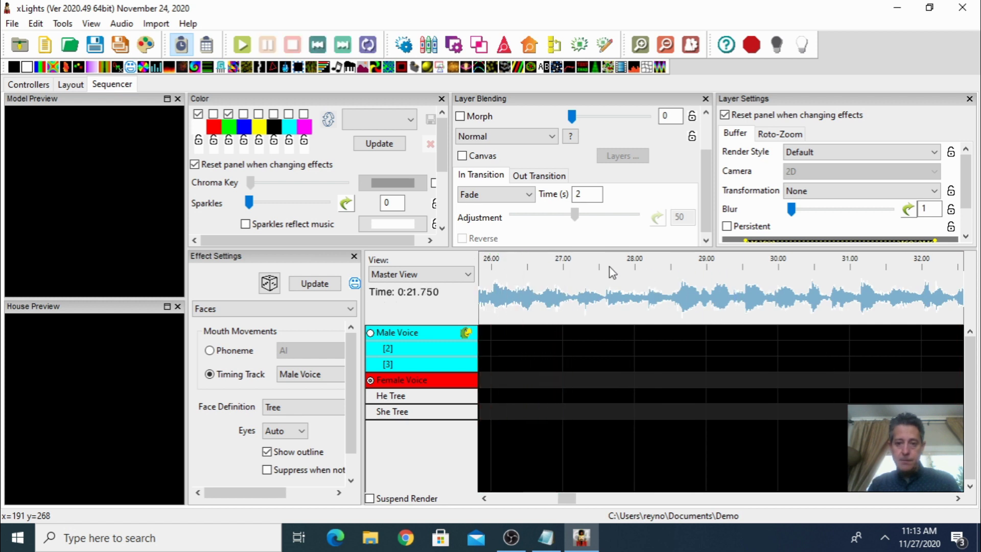
click(572, 287)
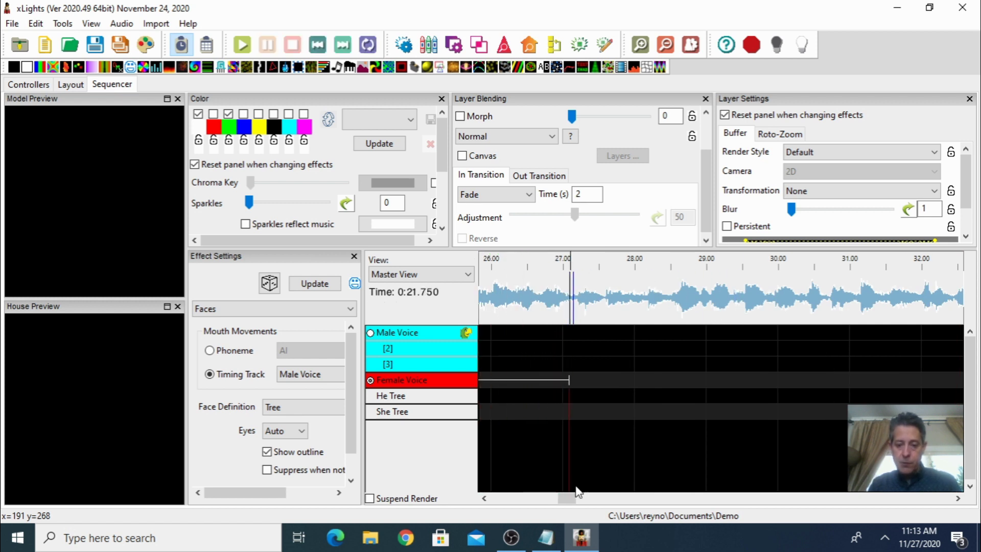
Play the marked Female Voice interval from 21.55 seconds to check where it ends
drag(568, 496, 558, 496)
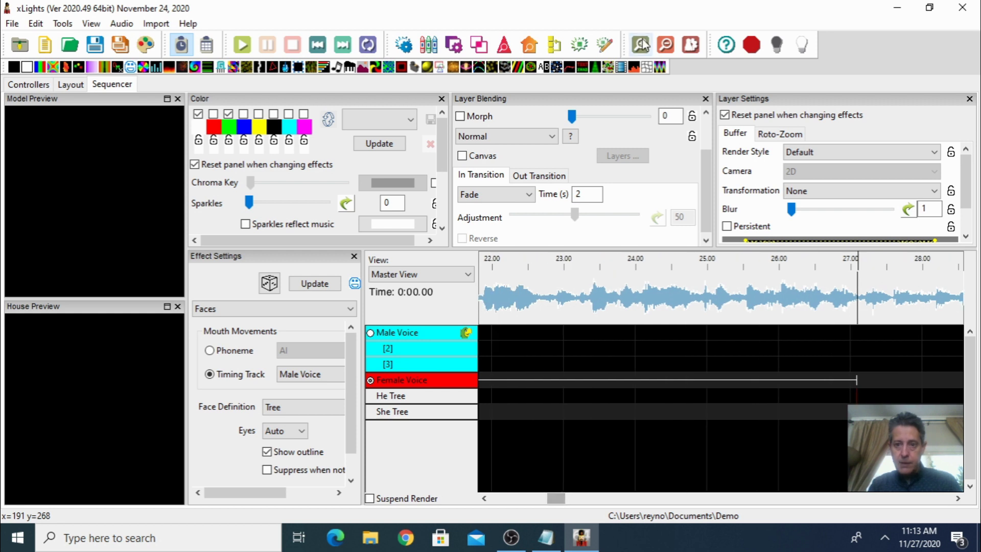
click(666, 46)
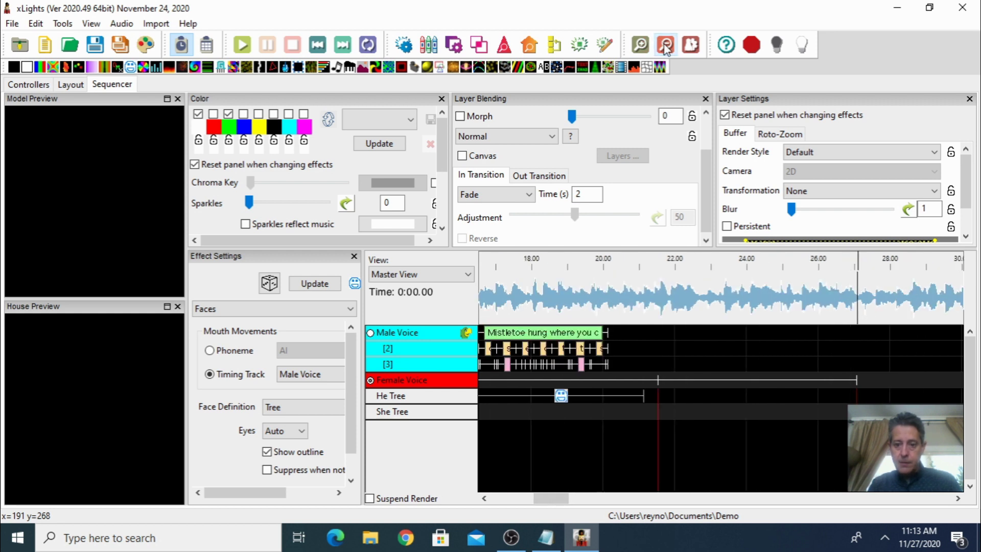
click(659, 301)
key(space)
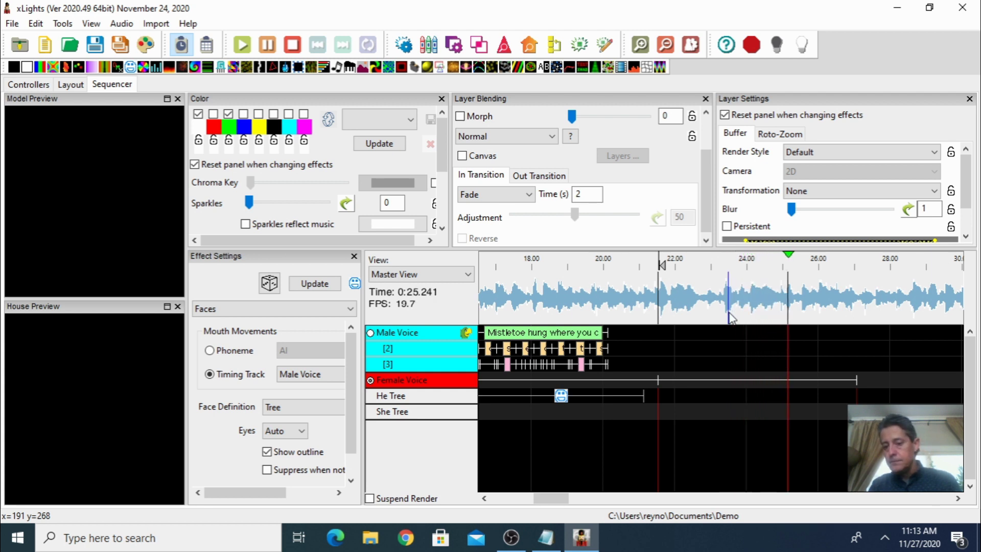
key(space)
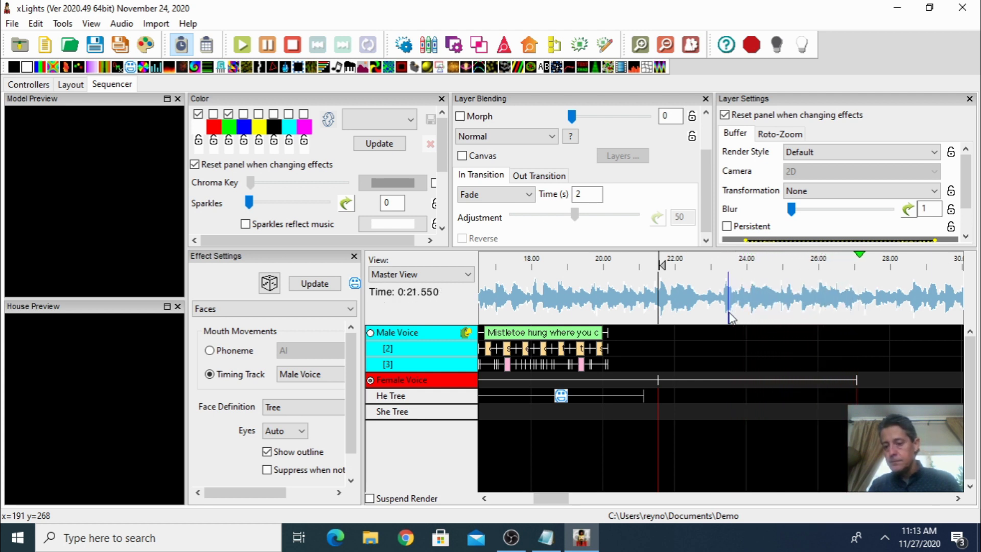
Start the label of the Female Voice interval with "Rockin' around the Christmas tree", copied from the lyrics in Notepad
double_click(747, 378)
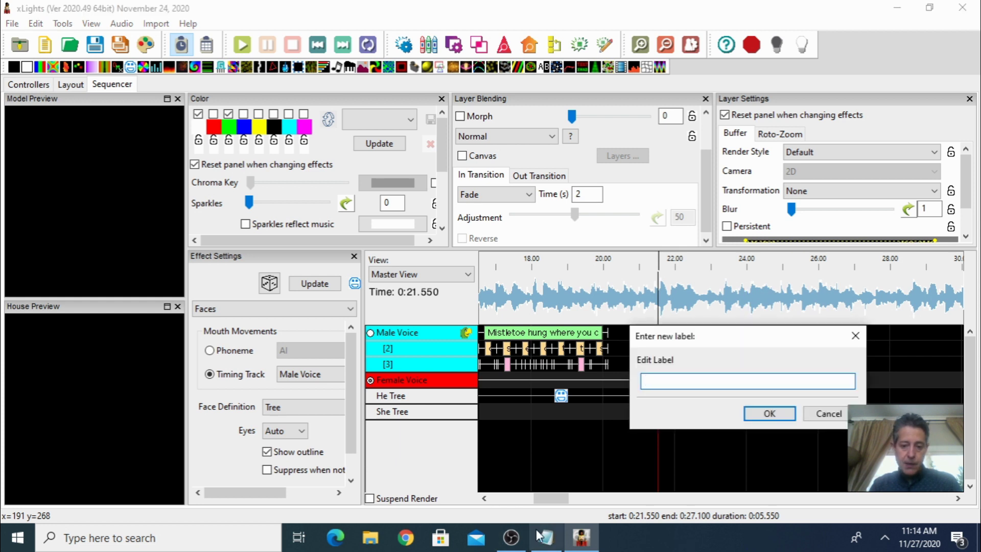
click(551, 542)
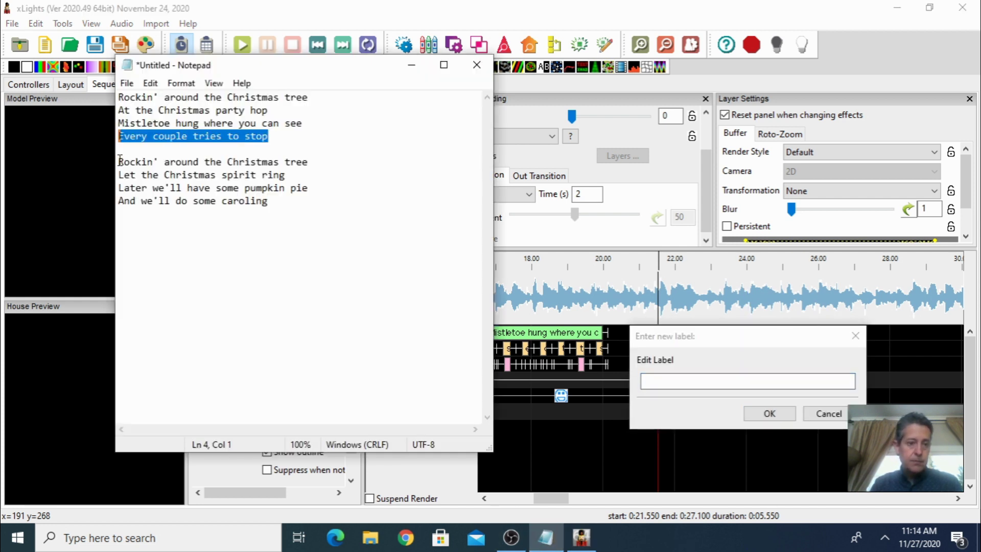
drag(120, 161, 310, 162)
key(ctrl+c)
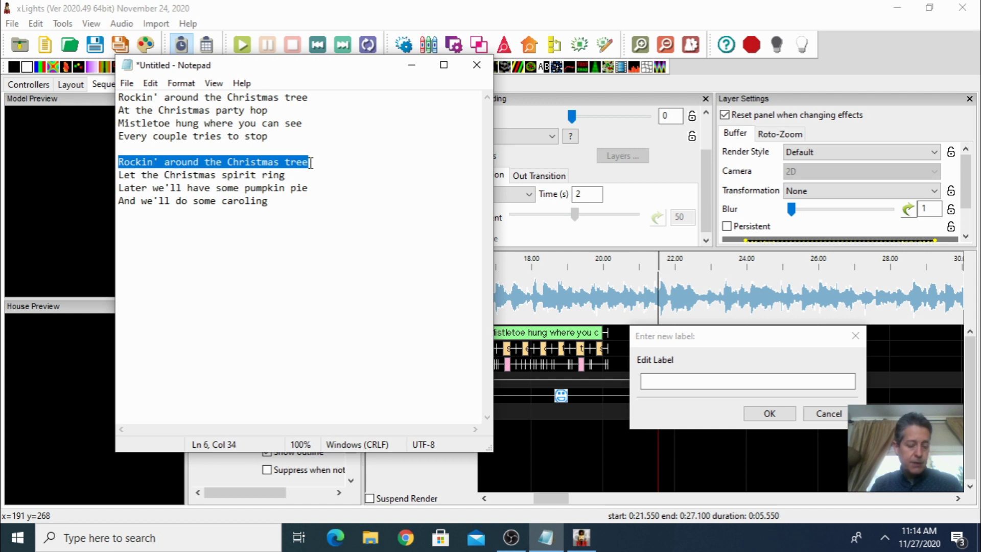
click(644, 382)
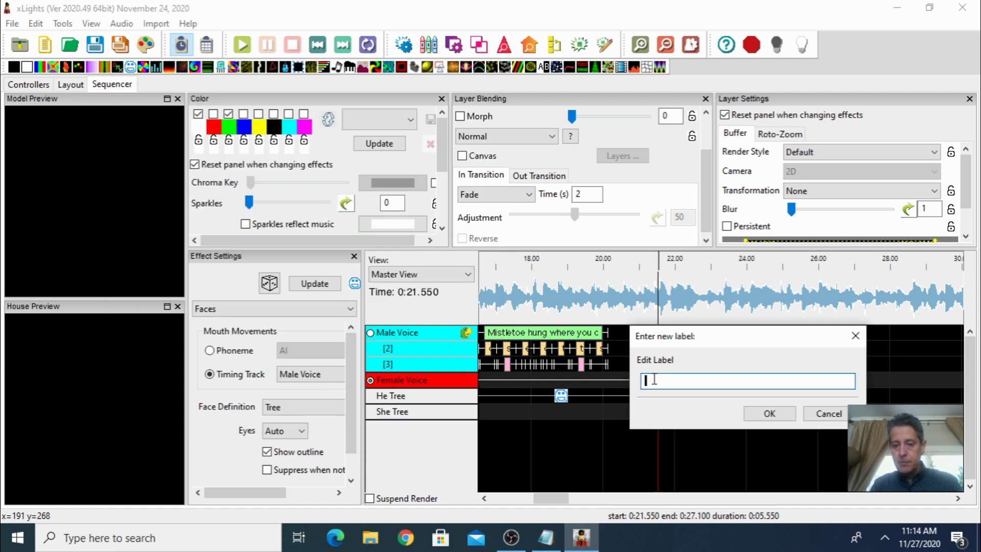
key(ctrl+v)
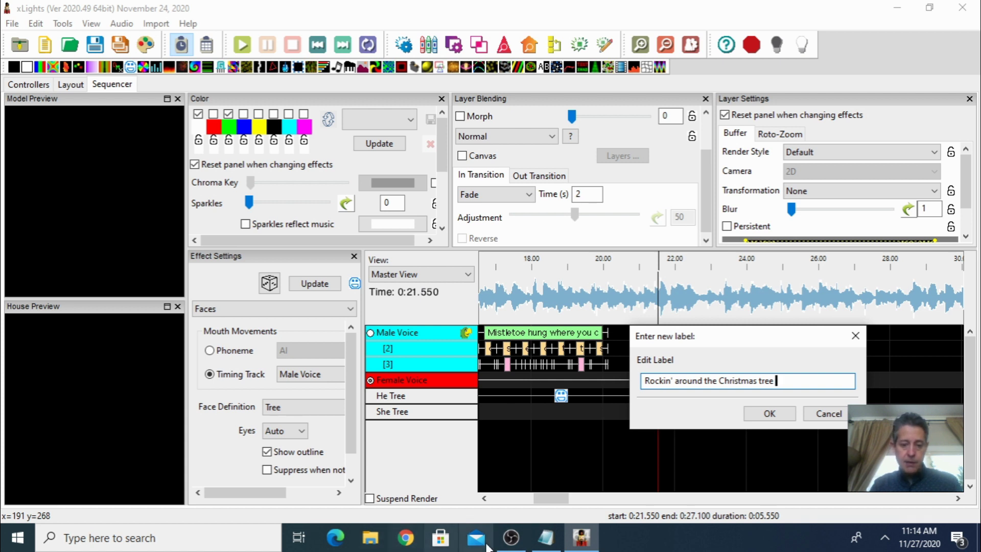
Append the copied next lyric line as "let the Christmas spirit ring", with a lowercase "l", and confirm the label
click(547, 544)
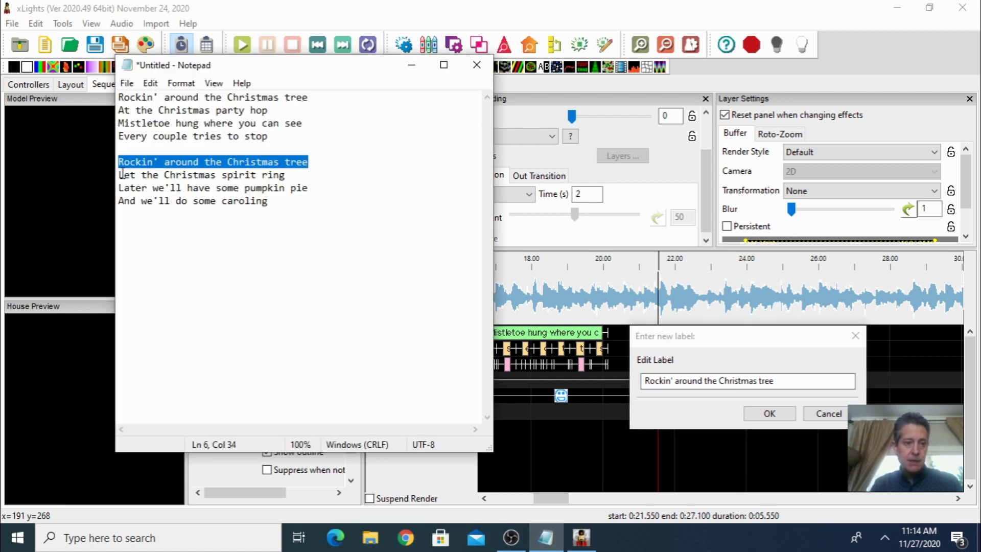
drag(119, 175, 293, 178)
key(ctrl+c)
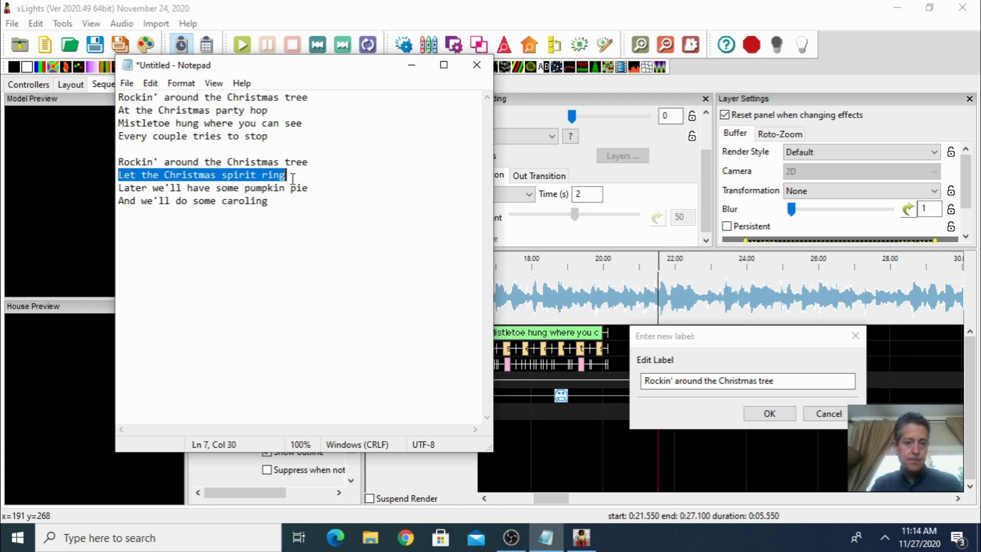
click(794, 380)
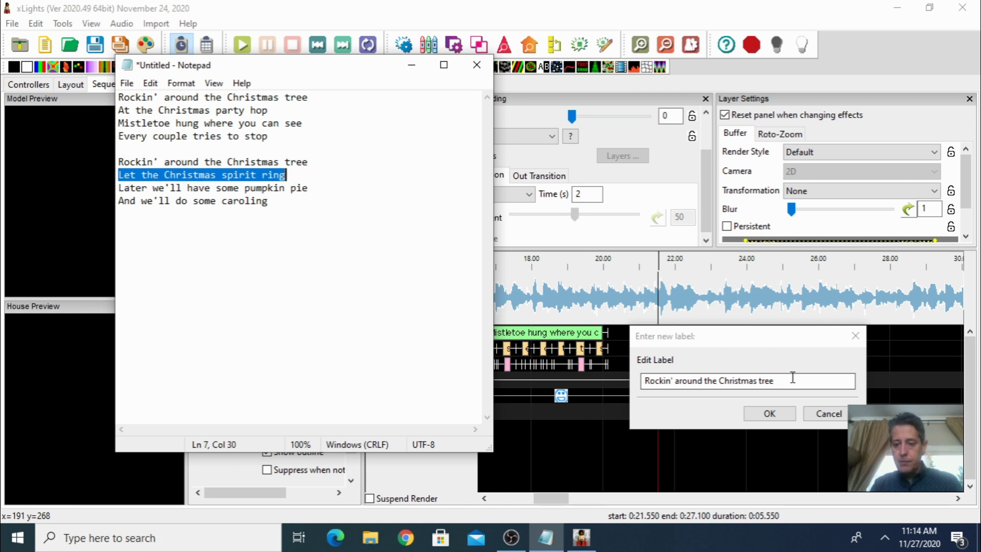
key(ctrl+v)
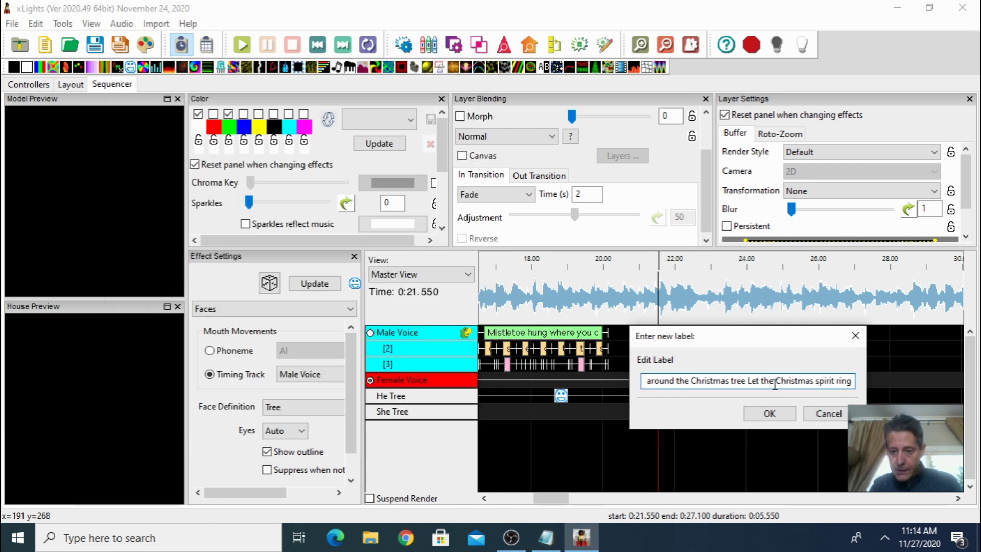
key(BackSpace)
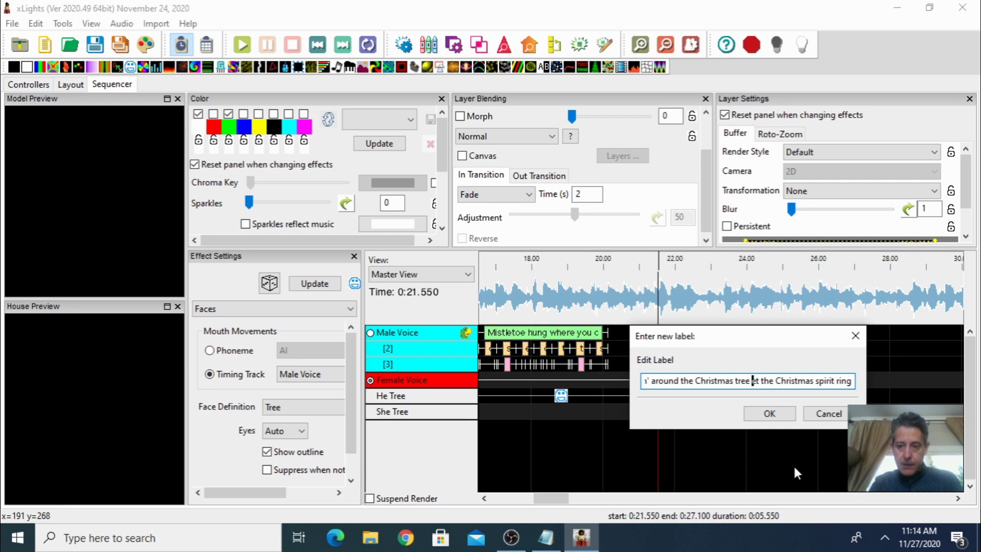
text(l)
click(777, 423)
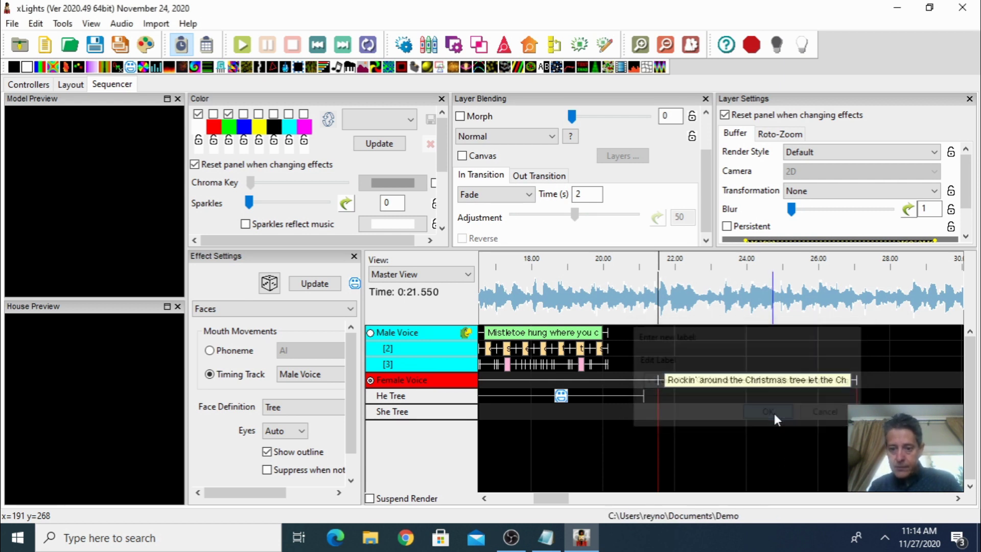
Play the newly labelled Female Voice phrase from 21.85 seconds to check it against the singing
click(640, 46)
click(591, 295)
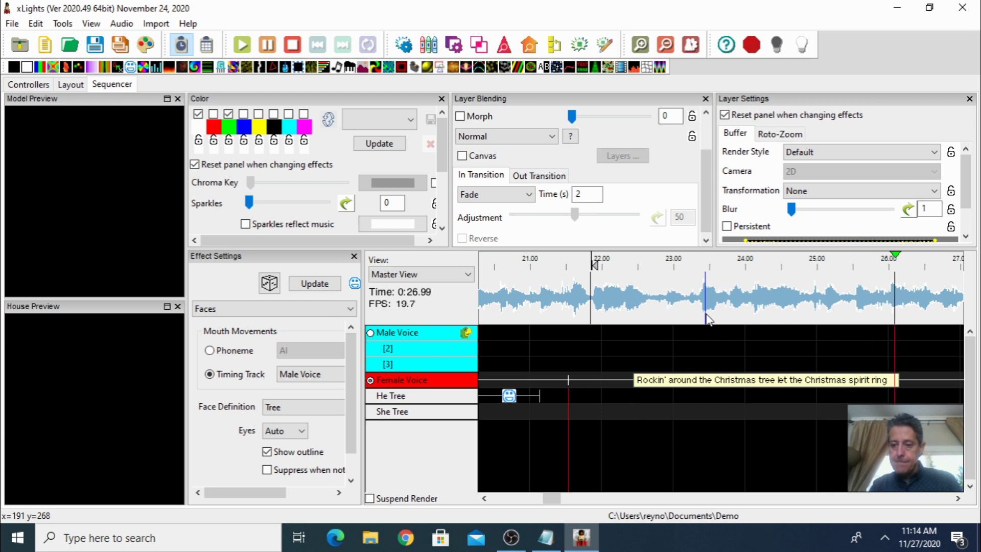
key(space)
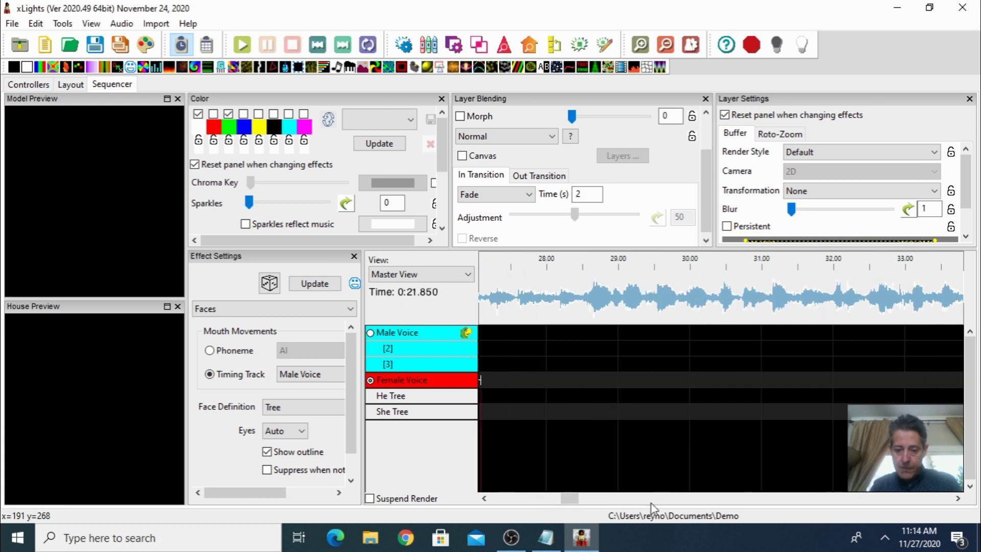
drag(568, 496, 556, 498)
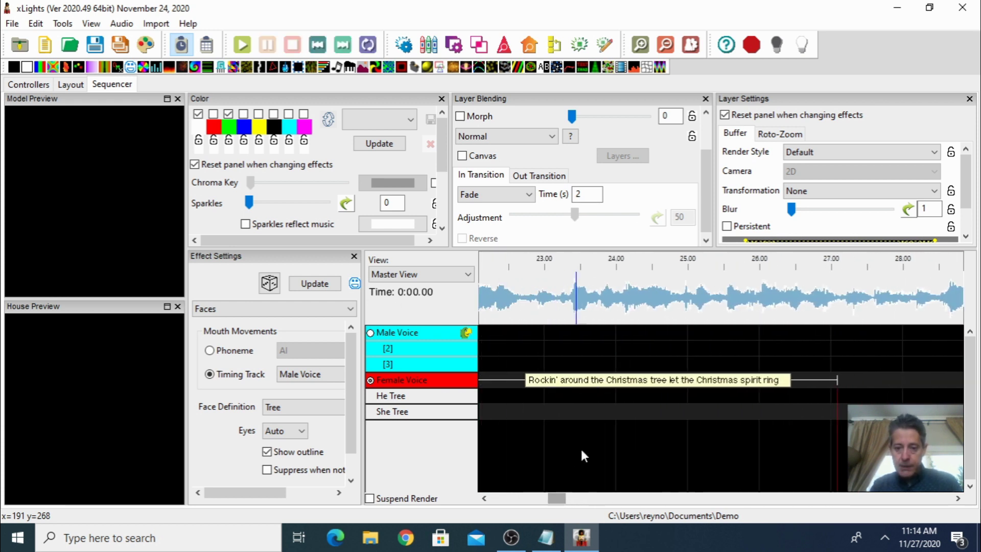
Break down the Female Voice phrase "Rockin' around the Christmas tree let the Christmas spirit ring" into individual words
click(666, 45)
click(610, 387)
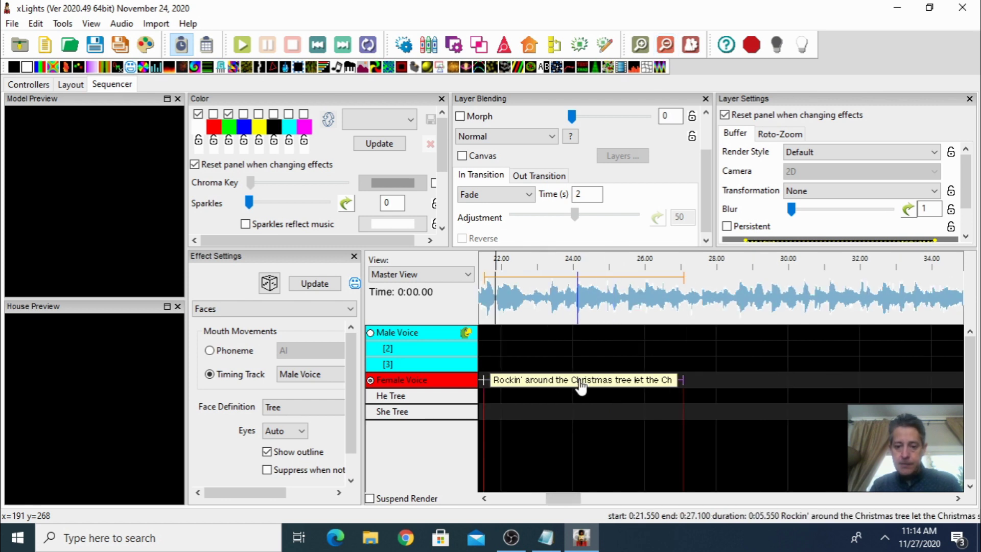
right_click(581, 387)
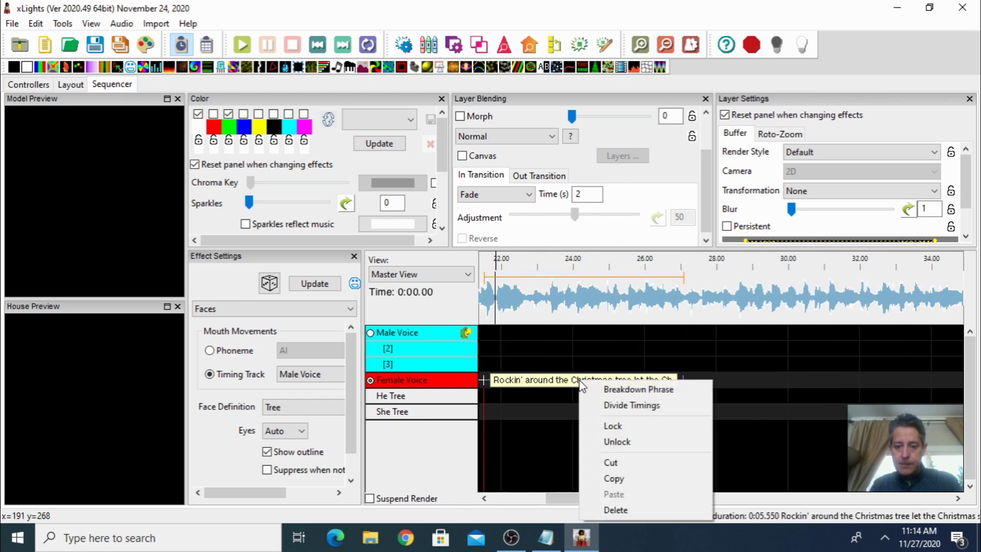
click(615, 392)
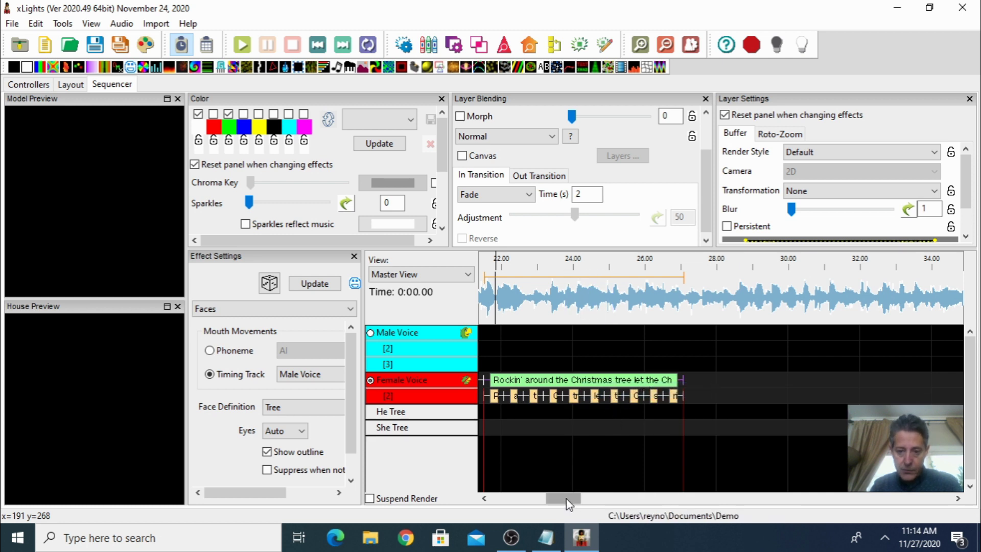
Play the Female Voice words from 21.50 seconds to check where each one falls against the singing
drag(569, 504, 564, 504)
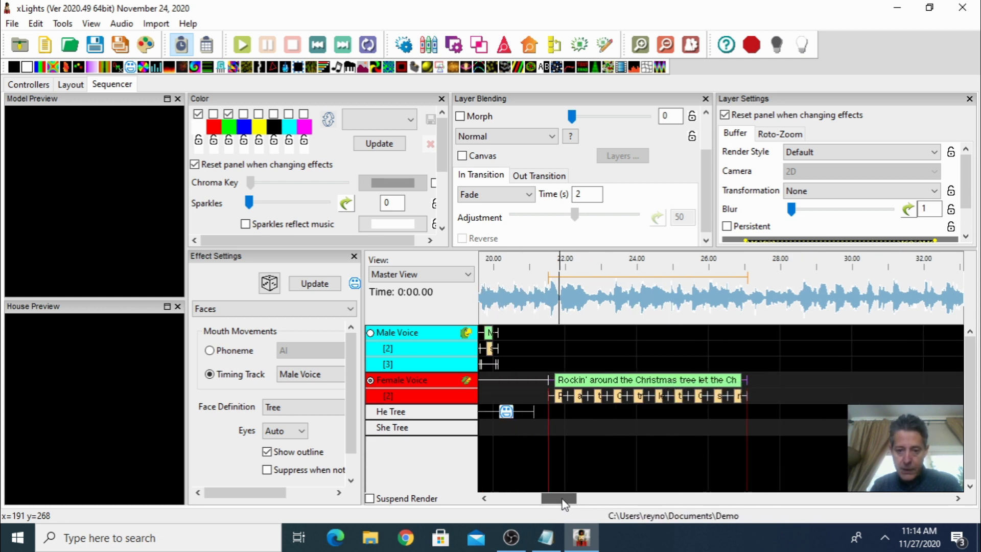
click(641, 45)
click(642, 45)
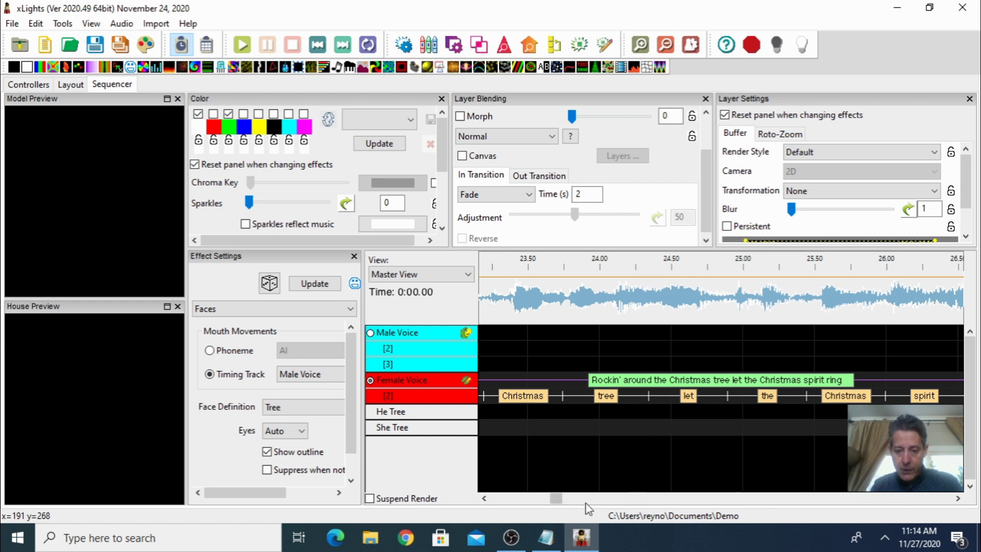
drag(555, 500, 549, 500)
click(612, 296)
key(space)
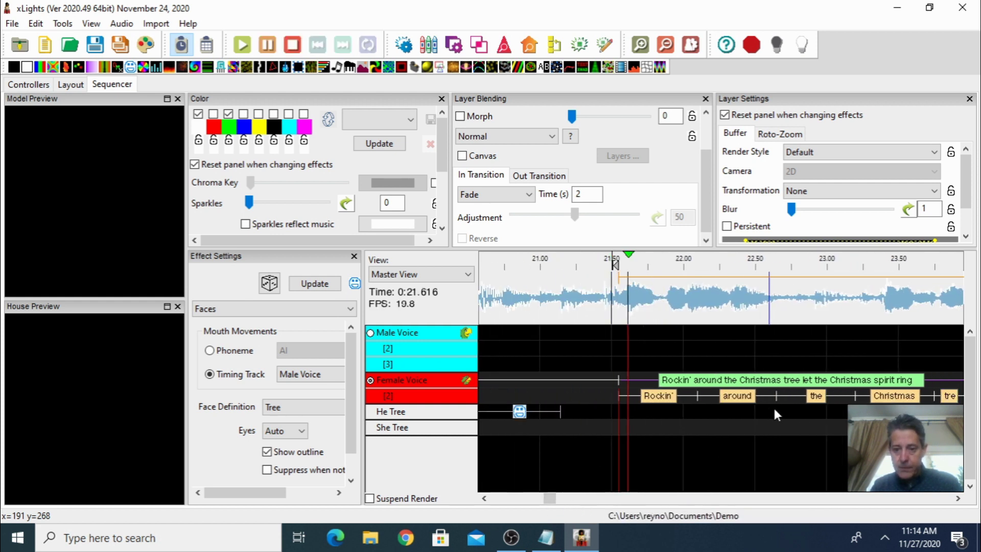
key(space)
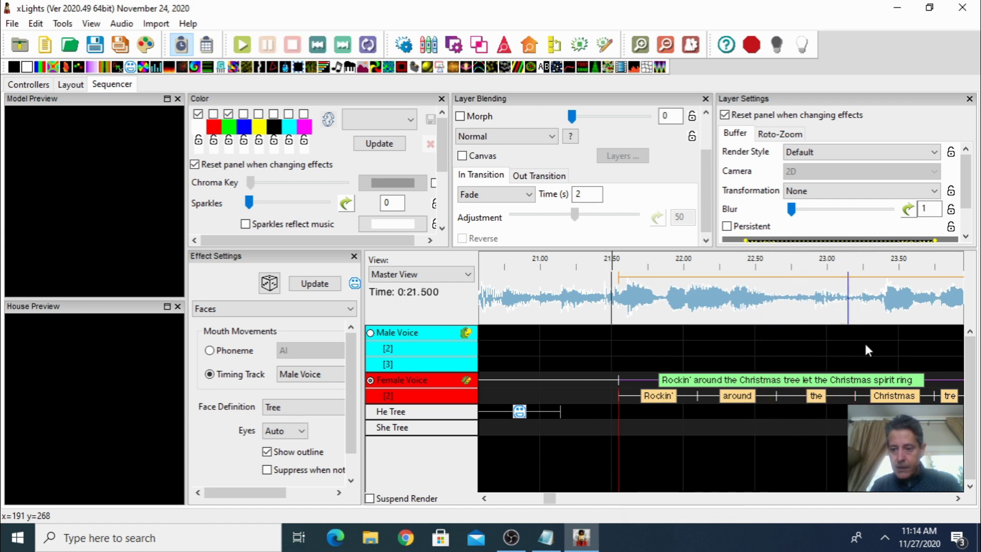
Retime the first "the" to 23.45–23.75 seconds, end the following "Christmas" at 24.20 seconds, and end "tree" at about 24.60 seconds
drag(795, 396, 815, 397)
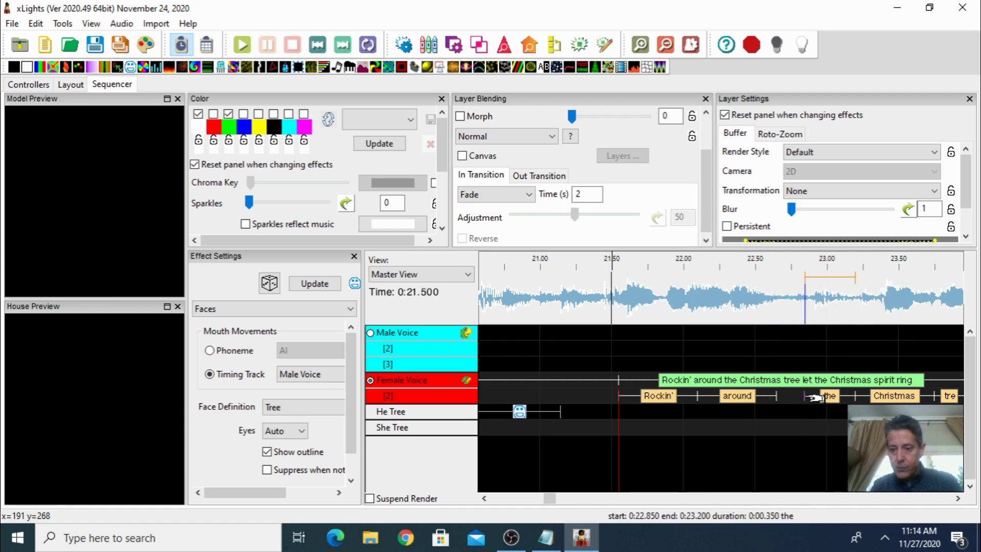
click(562, 500)
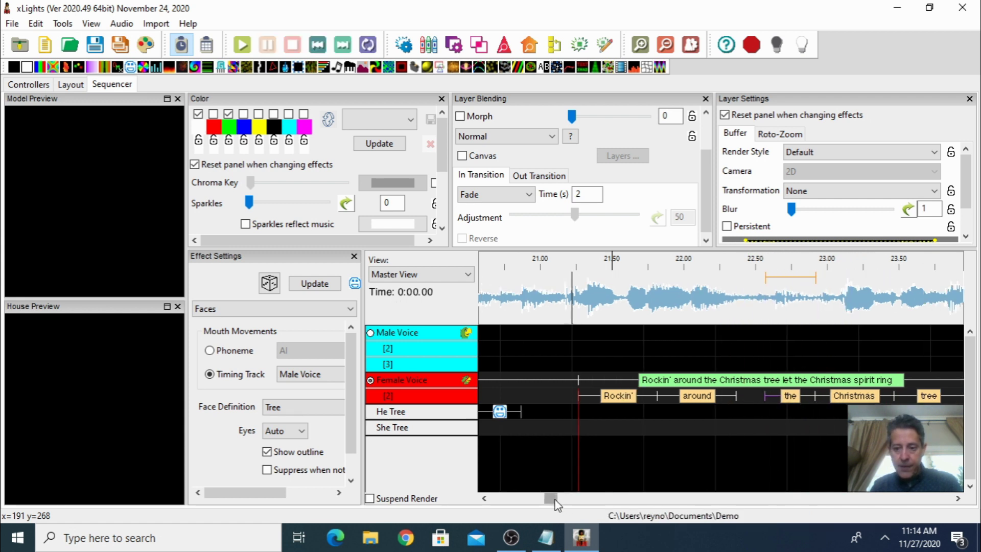
drag(562, 503, 553, 500)
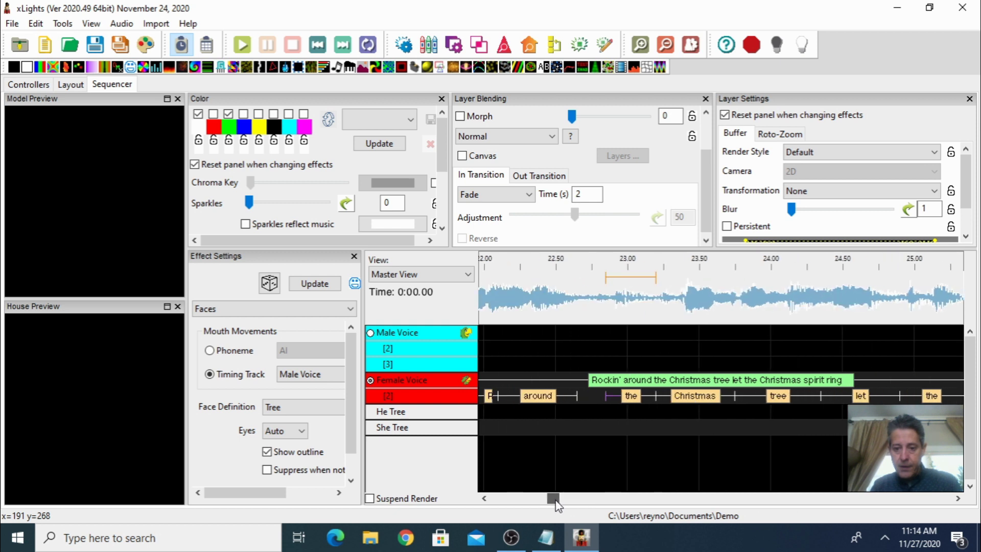
drag(737, 399, 857, 397)
click(762, 399)
drag(673, 401, 735, 399)
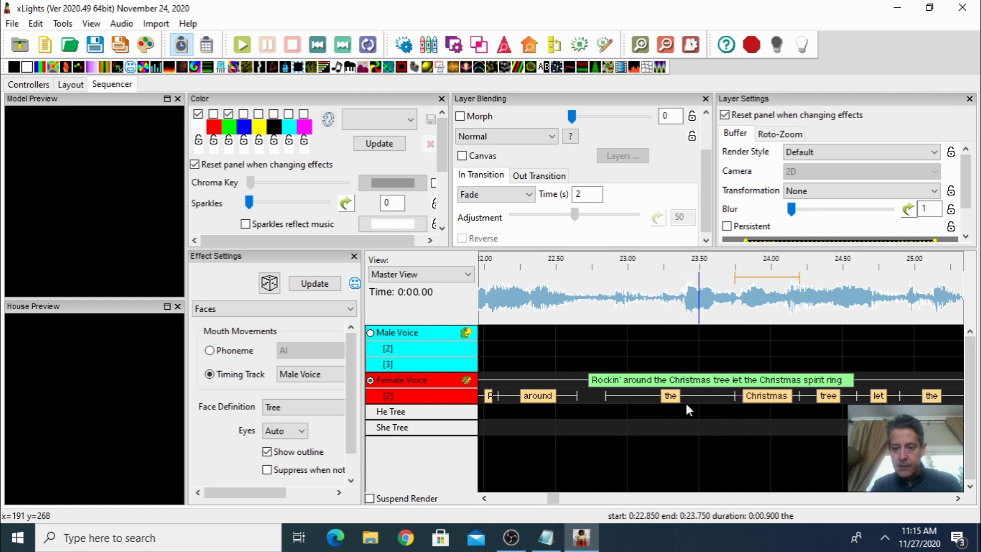
drag(619, 397, 692, 398)
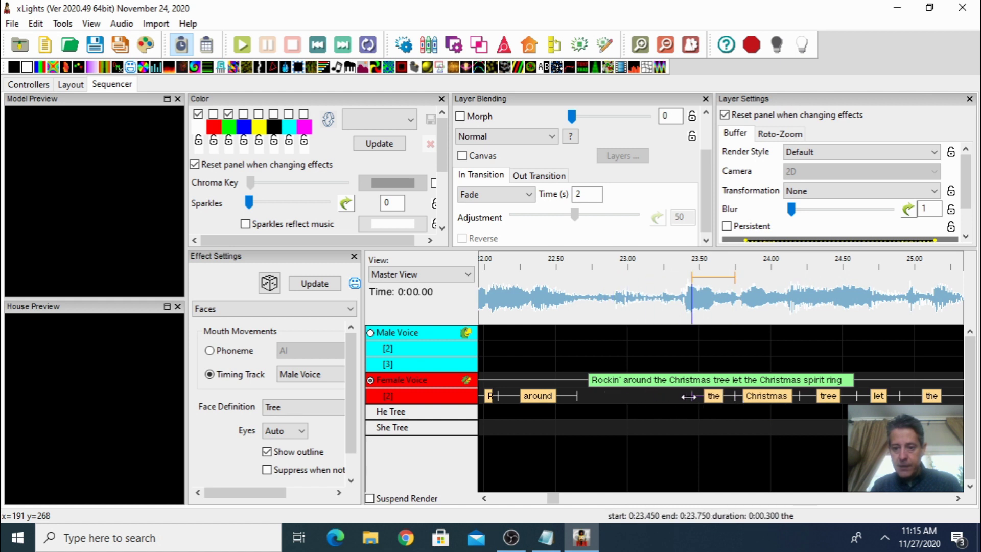
Play from about 22.60 and again from 22.35 seconds to check the retimed words around the first "the"
click(570, 294)
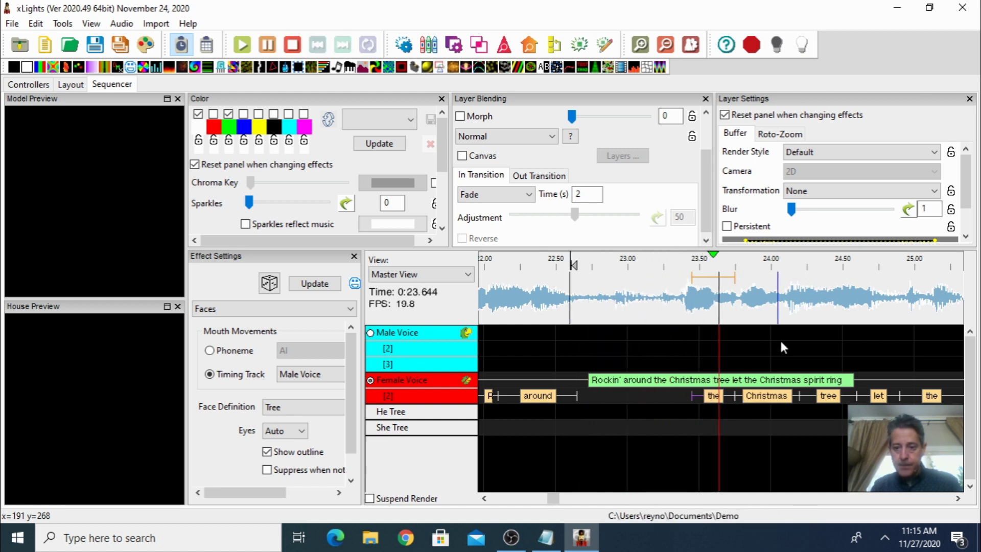
key(space)
key(space)
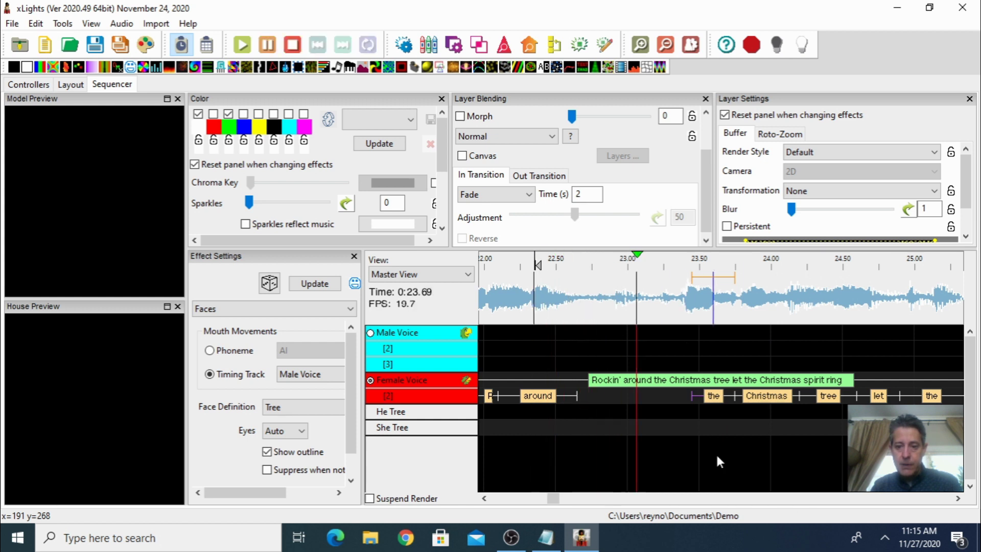
key(space)
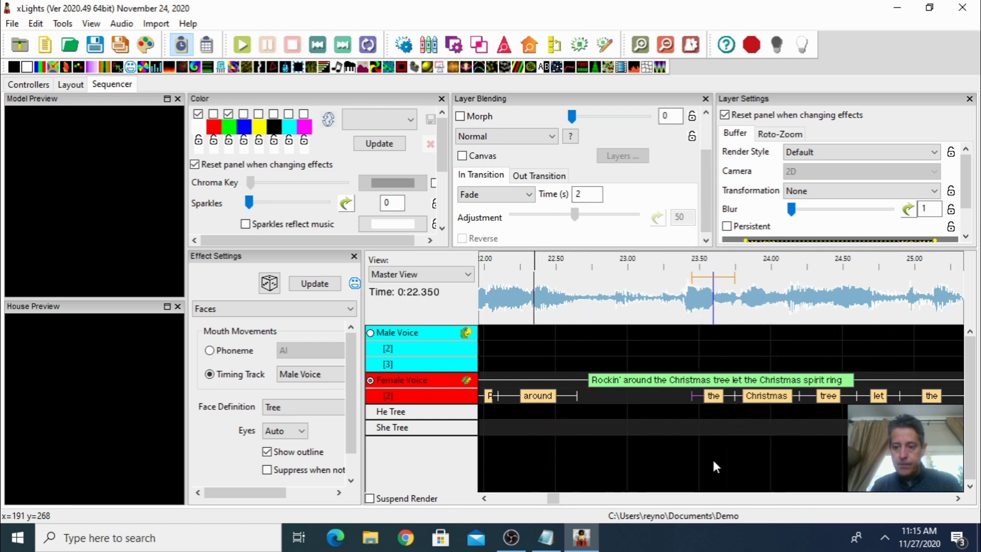
Play the words from 24.35 seconds and move the end of the second "the" to 25.15 seconds
click(958, 498)
click(726, 309)
key(space)
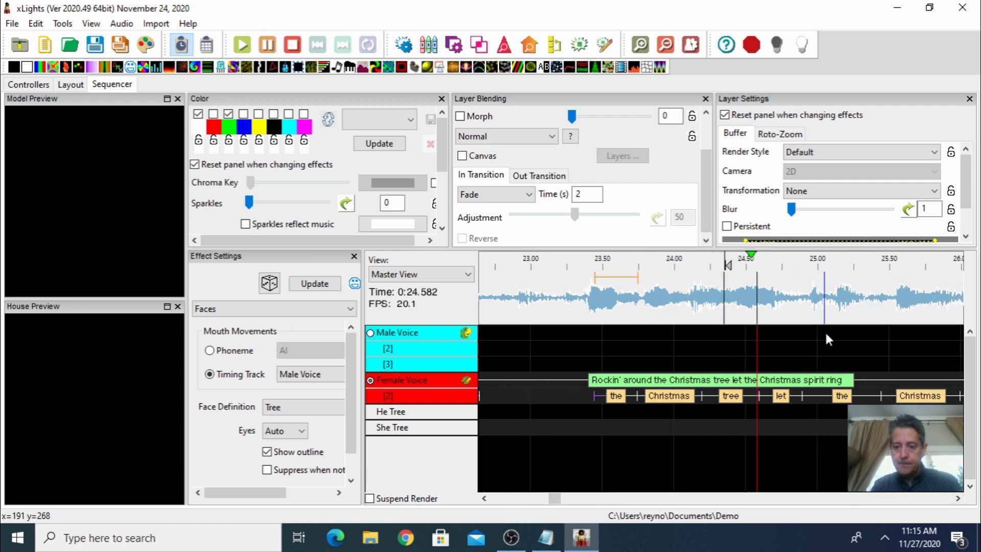
key(space)
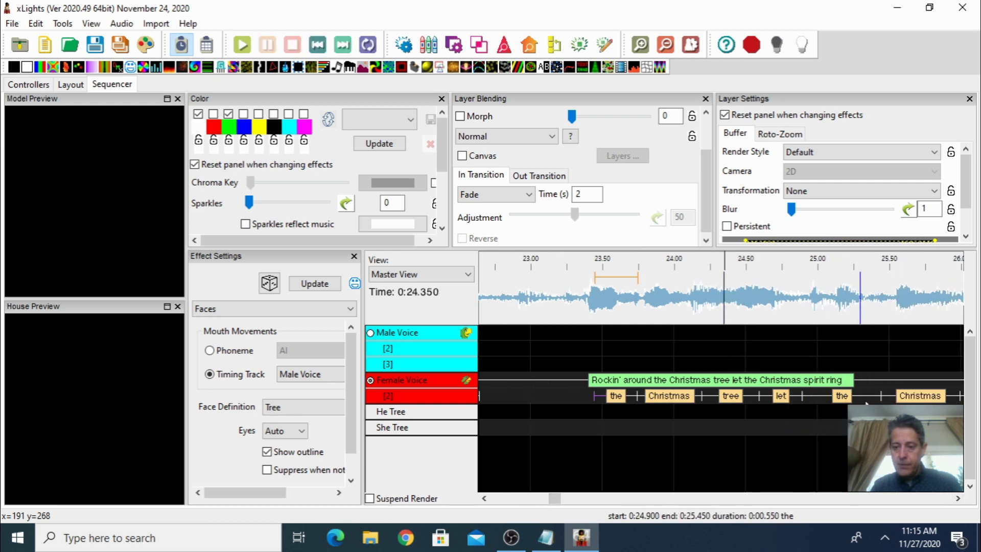
drag(884, 394, 838, 396)
Play from 25.15 seconds, set the boundary between "spirit" and "ring" at 26.75 seconds, and replay the phrase's ending
key(space)
click(891, 375)
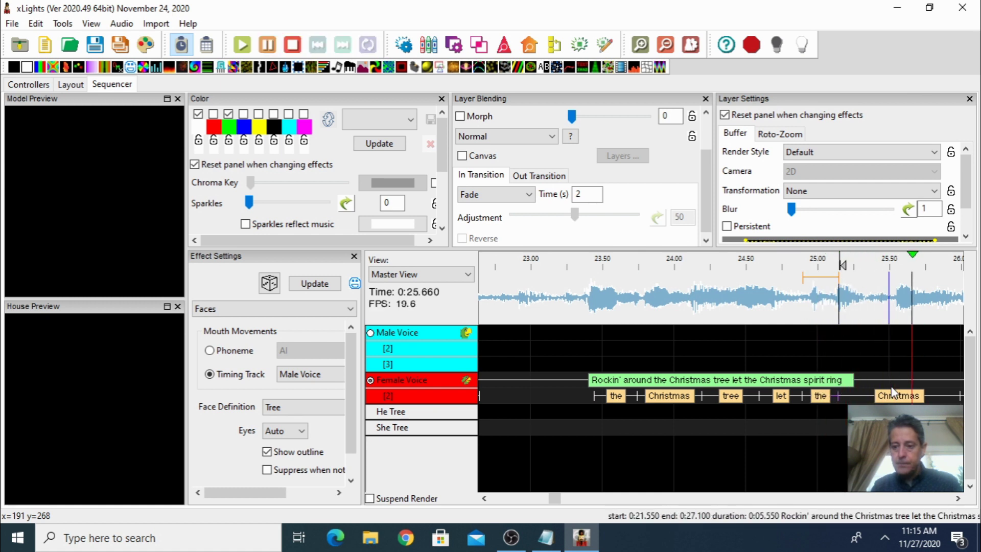
key(space)
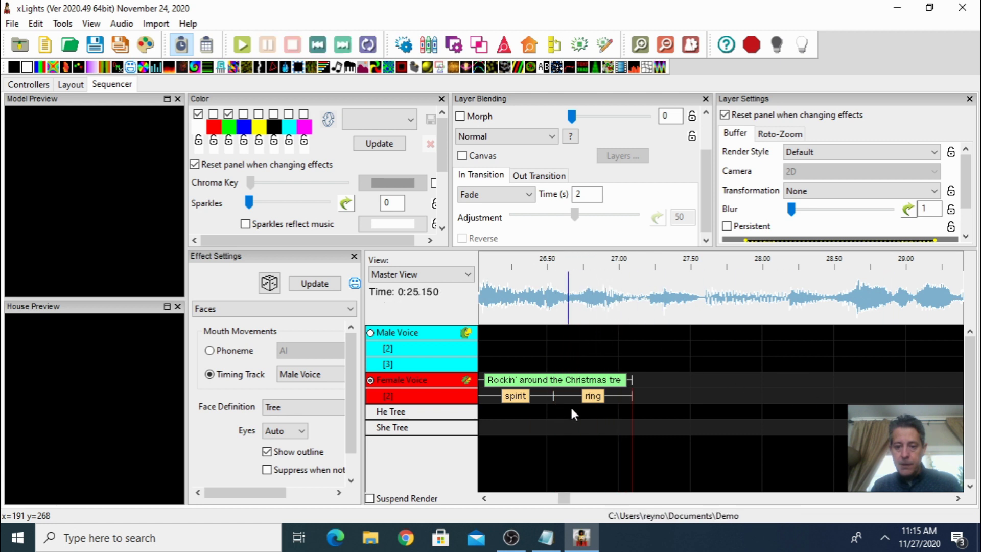
click(557, 401)
drag(557, 401, 580, 391)
click(581, 321)
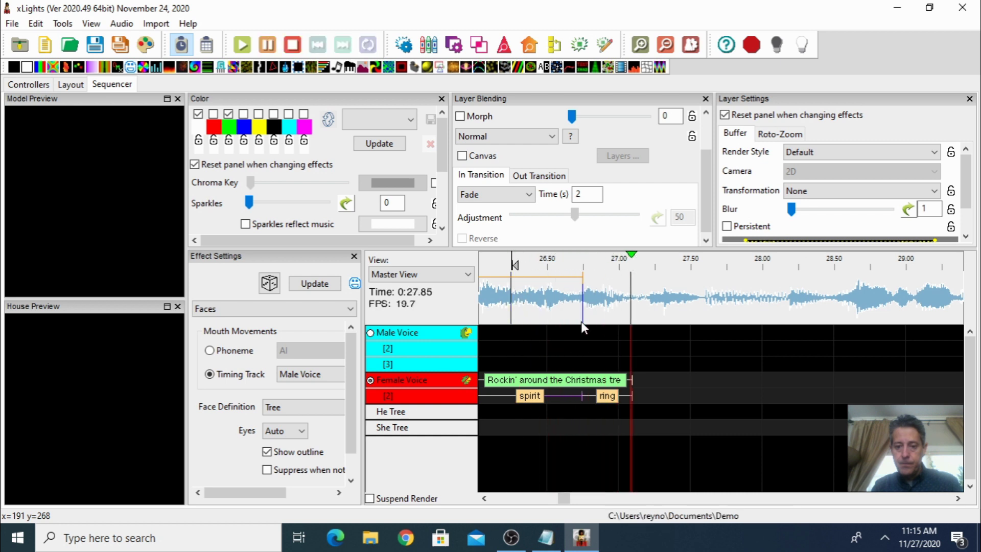
Turn off the Female Voice timing marks and break down the words from the first "the" through "ring" into phonemes
click(666, 45)
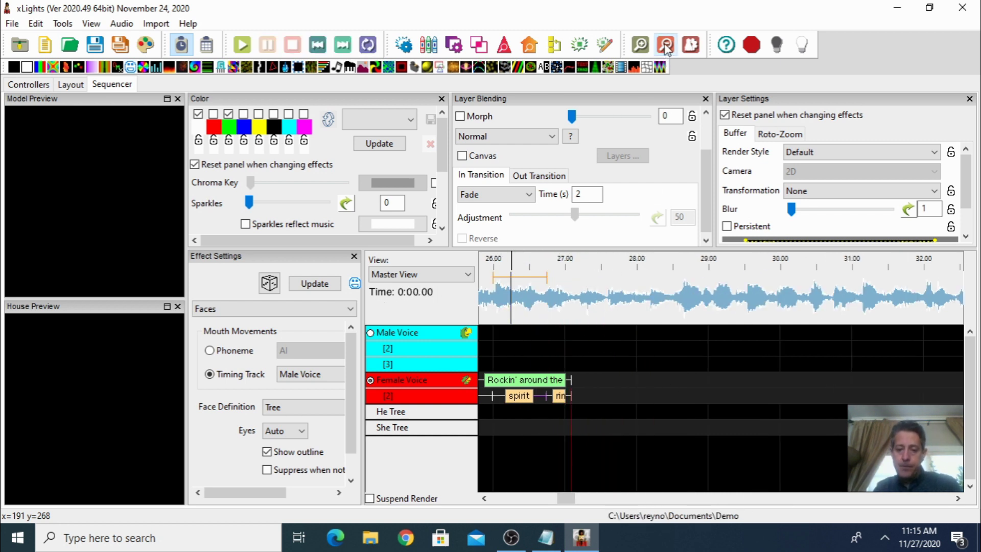
drag(568, 498, 562, 501)
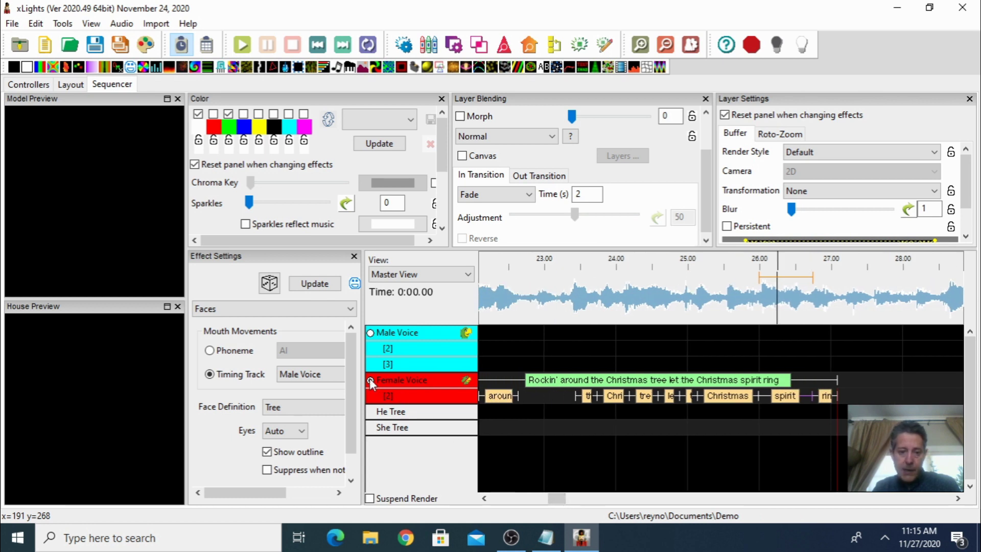
key(space)
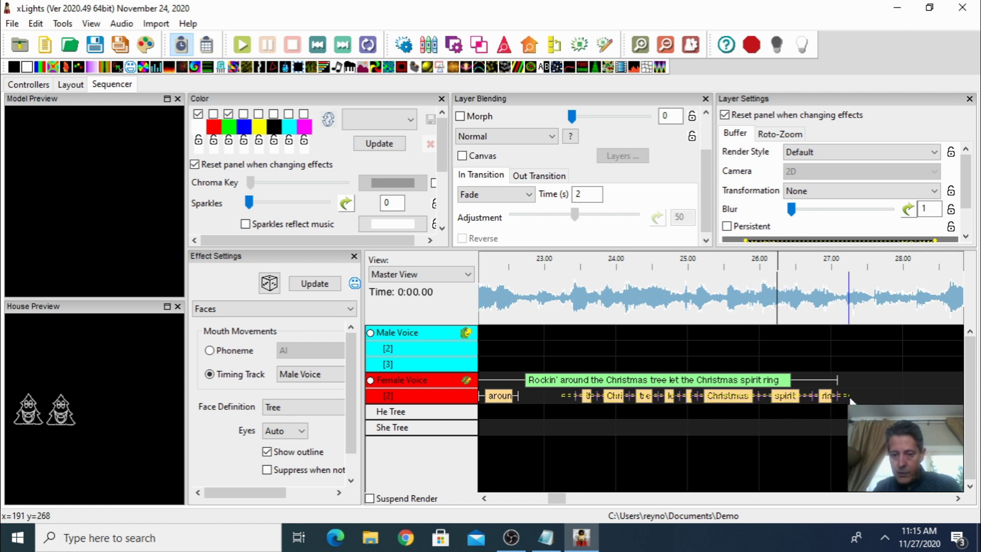
right_click(731, 399)
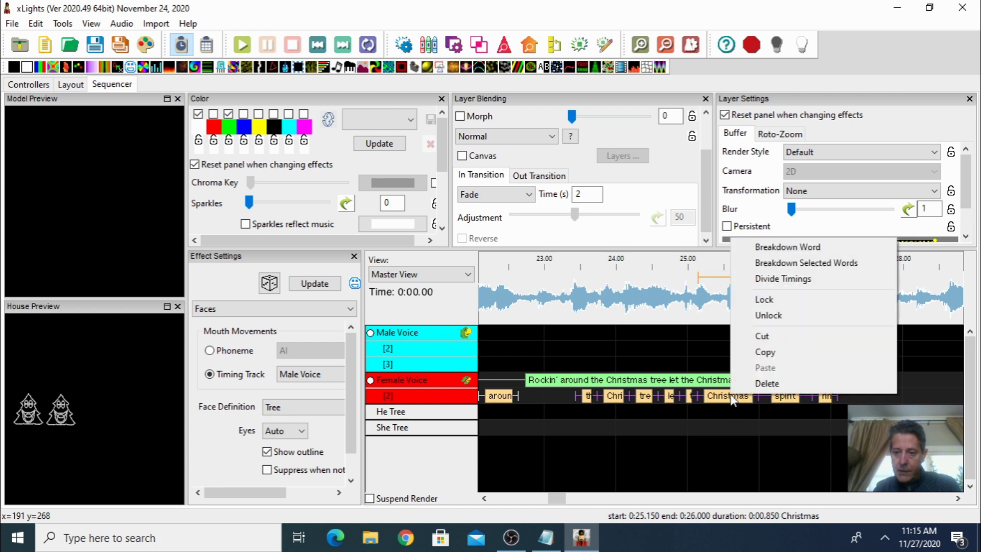
click(767, 264)
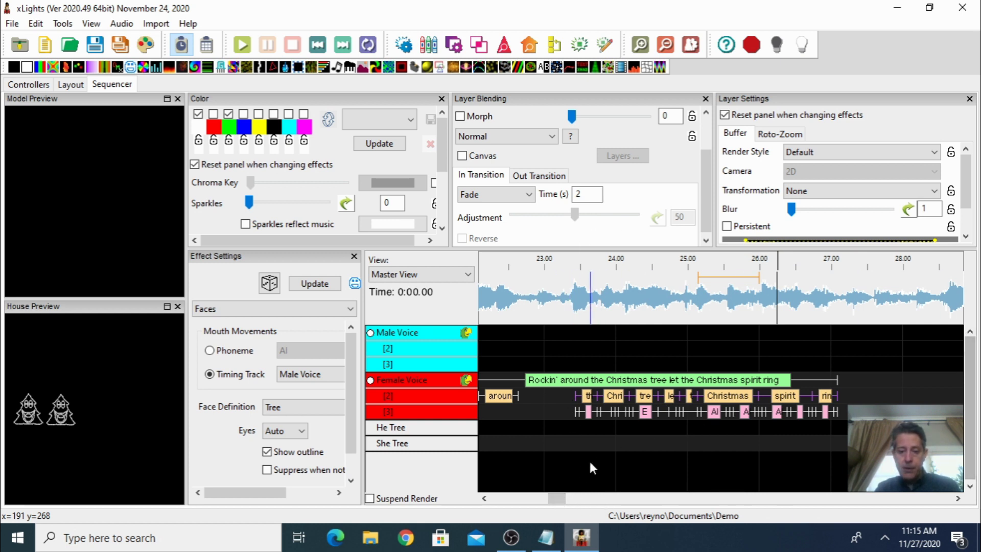
Extend the end of the Faces effect on He Tree to about 34 seconds, past the Female Voice phrase
drag(557, 495, 549, 495)
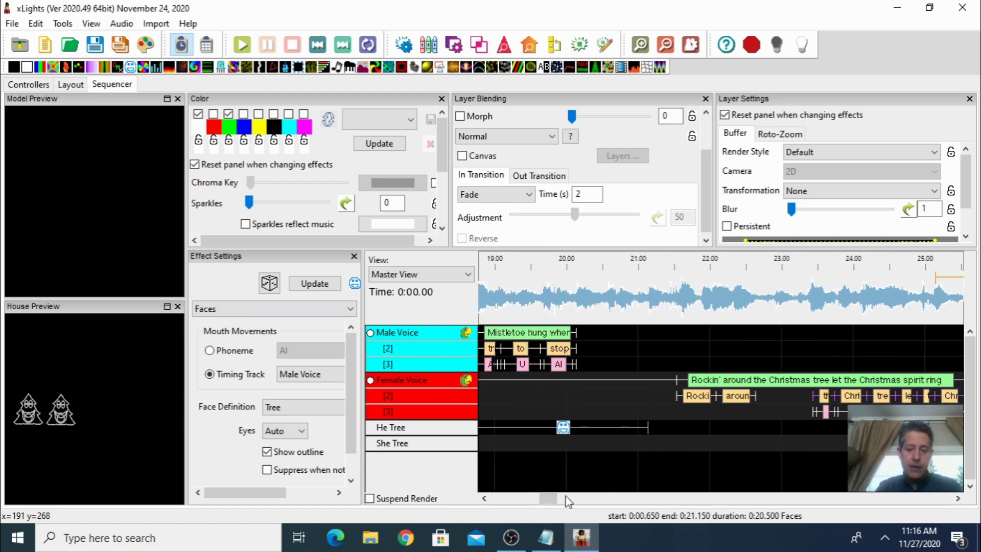
click(666, 45)
click(665, 45)
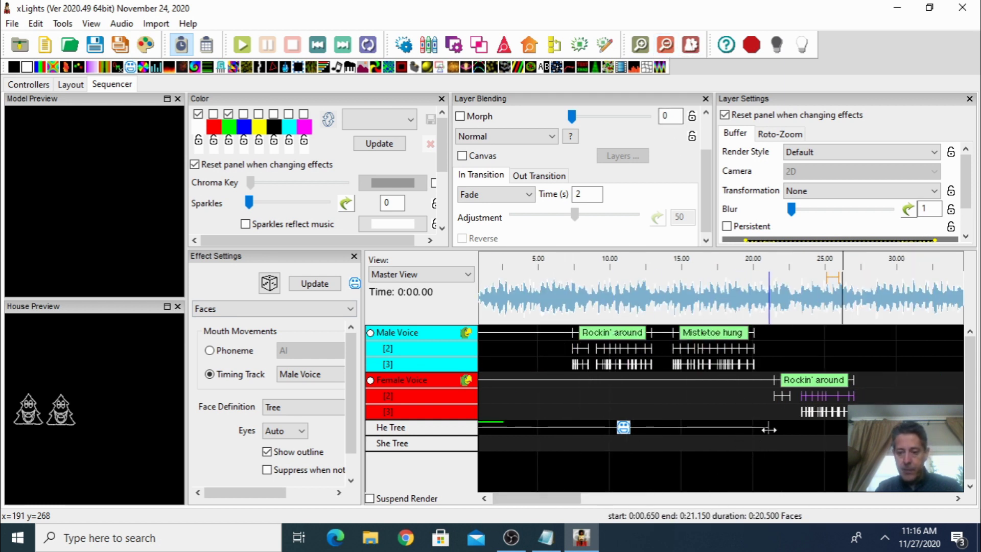
drag(769, 427, 956, 427)
Add a Faces effect to She Tree starting at 0.70 seconds and extend its end to 32.40 seconds
drag(535, 497, 532, 497)
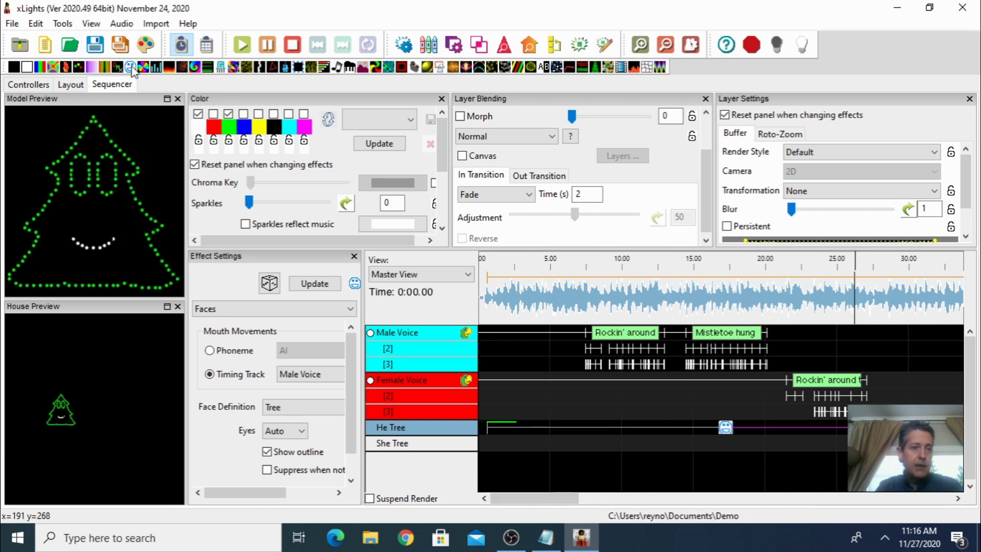
mouse_move(131, 67)
mouse_down()
mouse_move(401, 397)
mouse_move(542, 448)
mouse_move(588, 445)
mouse_move(489, 448)
mouse_up()
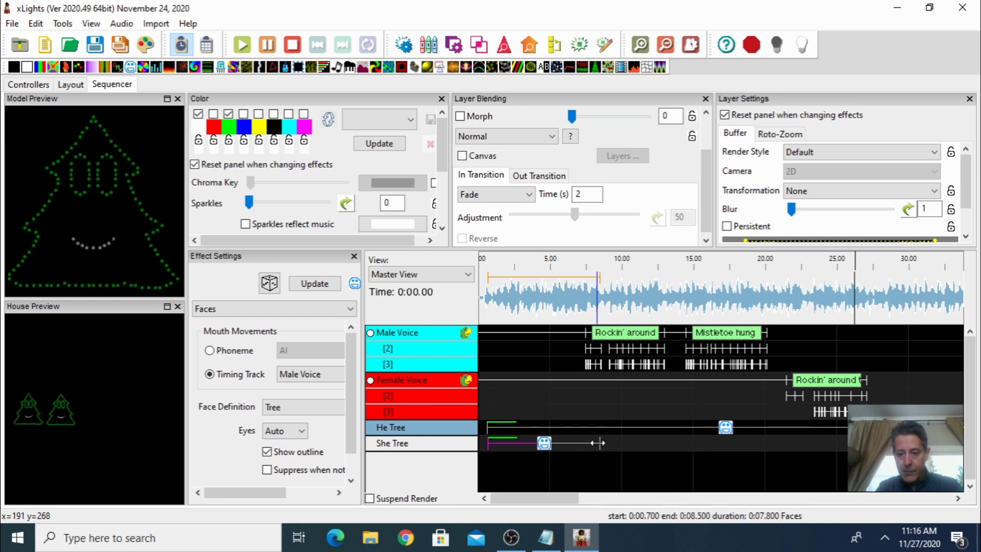
drag(598, 444, 944, 444)
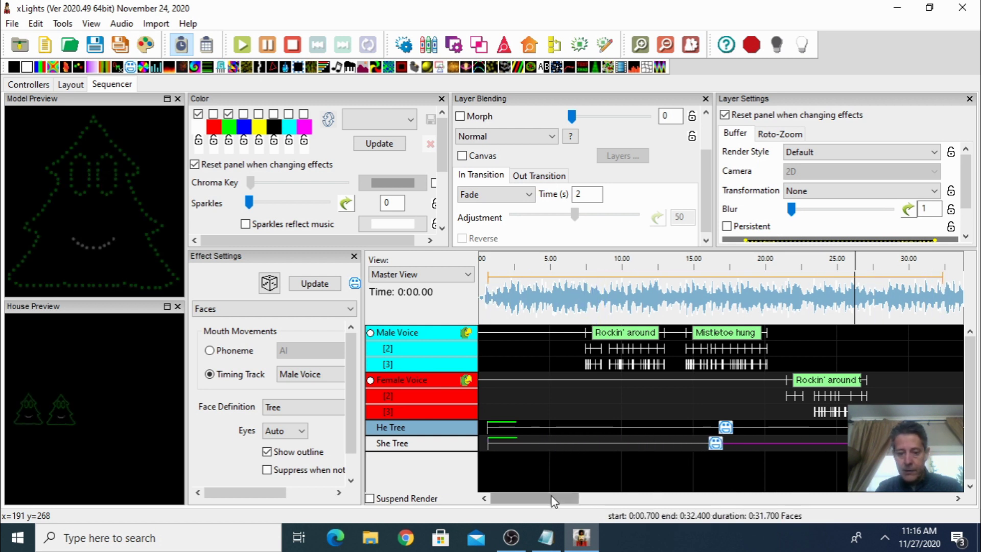
Extend the Faces effects on She Tree and He Tree so both end at about 56.55 seconds
click(616, 503)
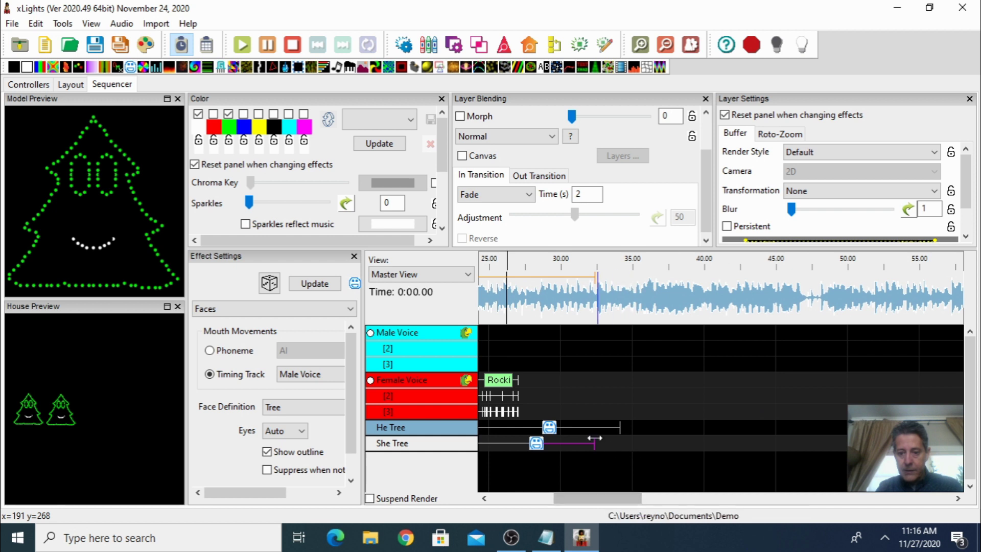
drag(595, 443, 943, 443)
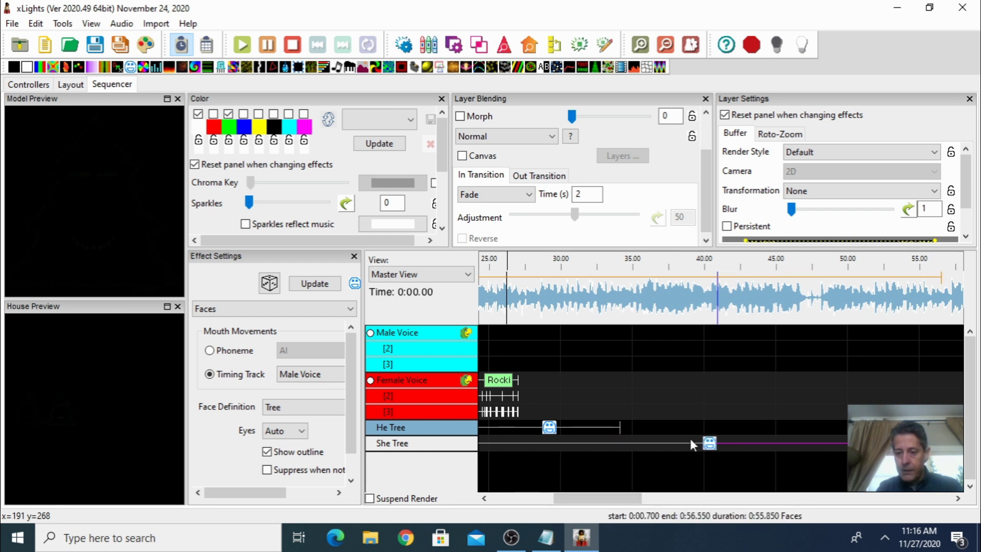
click(620, 428)
drag(731, 428, 943, 428)
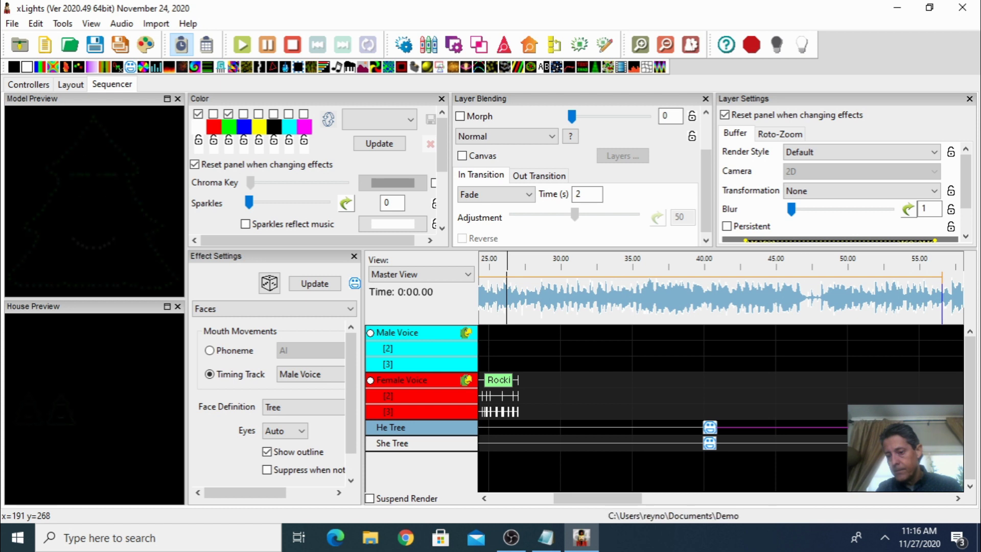
Set the timing track of She Tree's Faces effect to Female Voice
drag(625, 498, 561, 504)
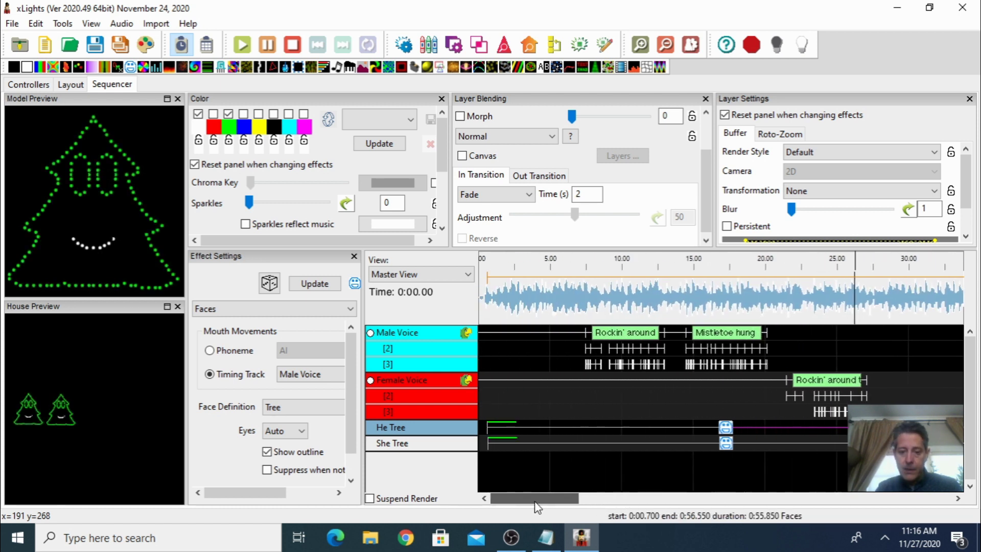
click(726, 445)
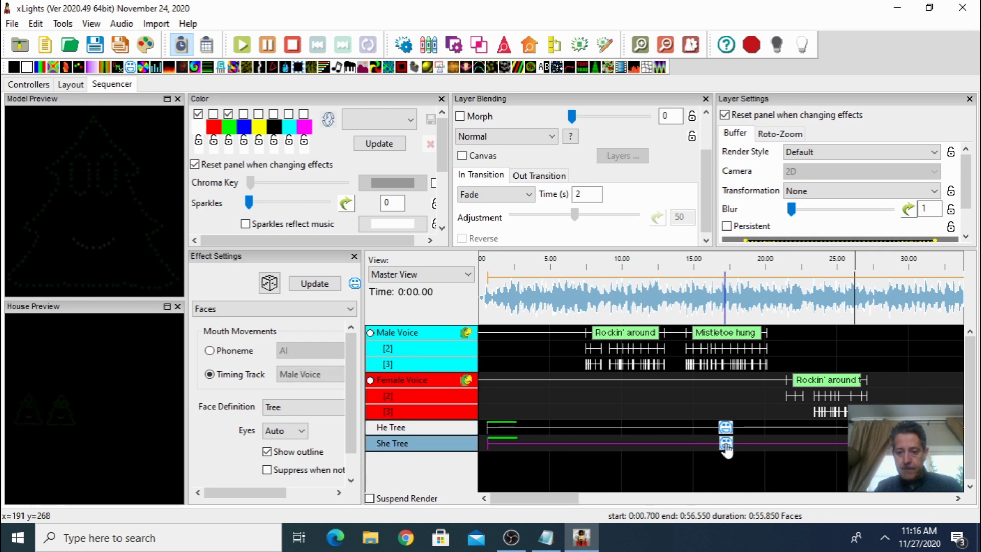
click(300, 376)
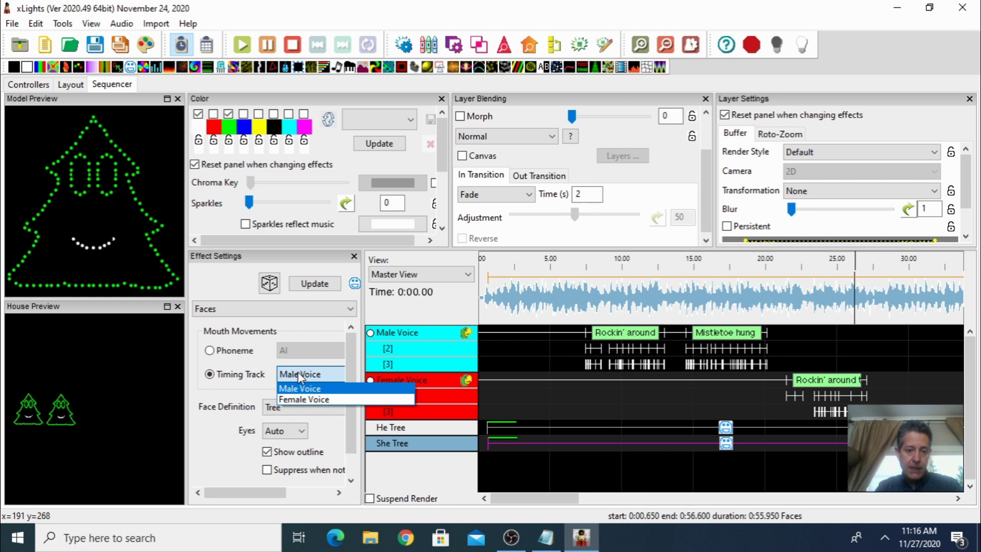
click(302, 399)
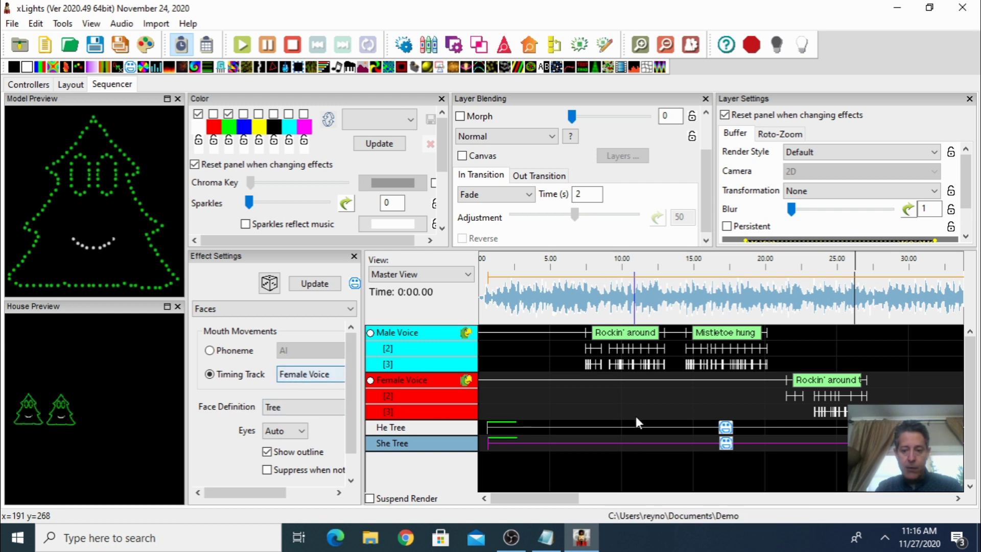
Check the timing track of He Tree's Faces effect and play the sequence from near its start through the Female Voice phrase
click(520, 427)
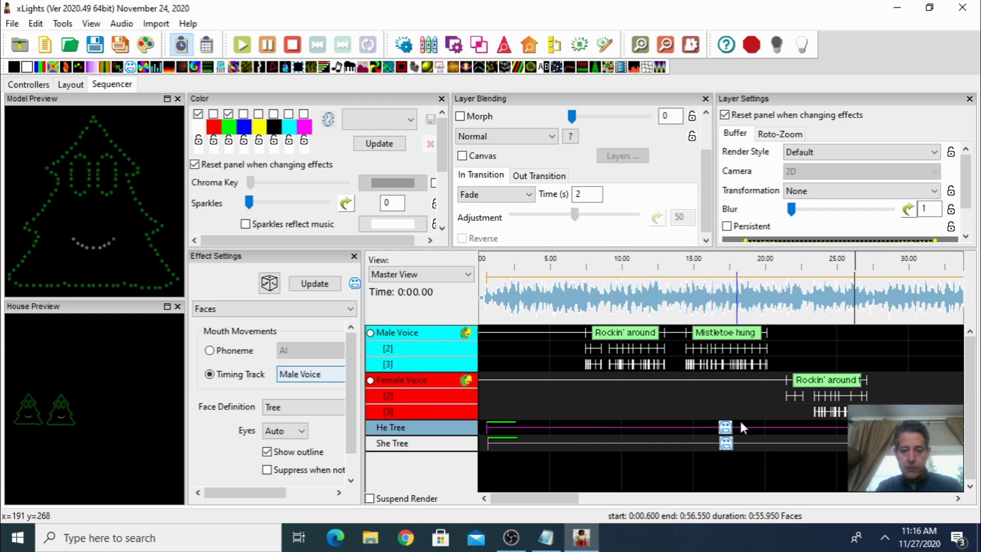
click(603, 382)
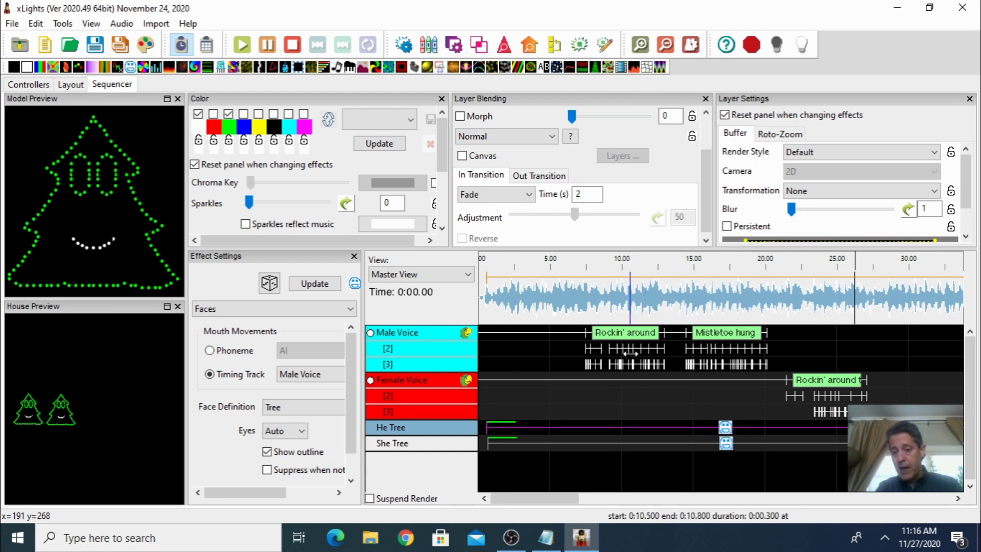
click(544, 342)
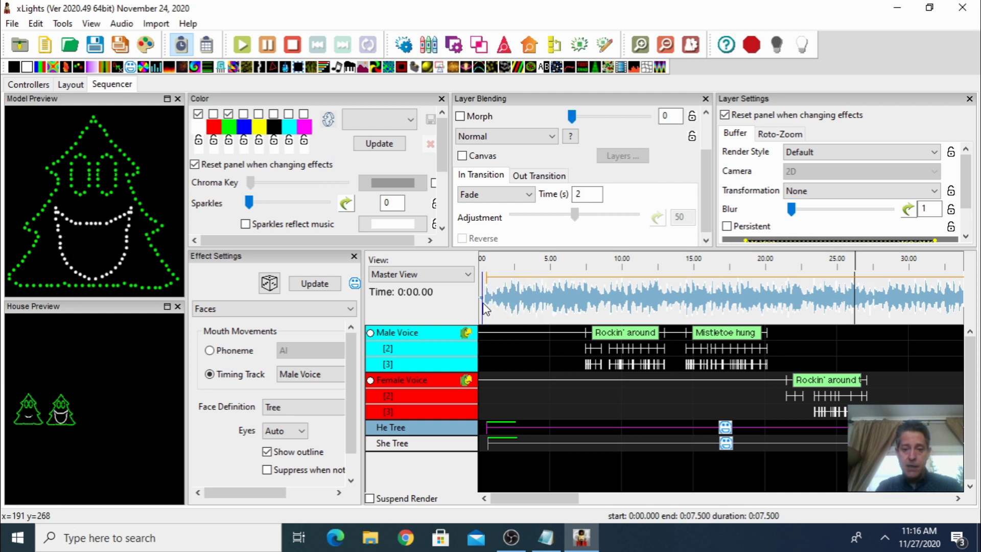
key(space)
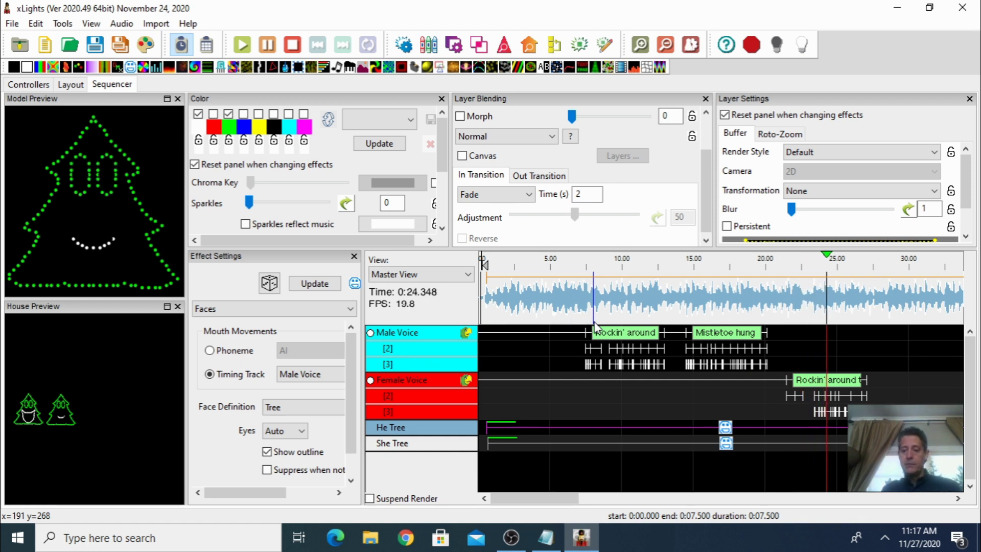
key(space)
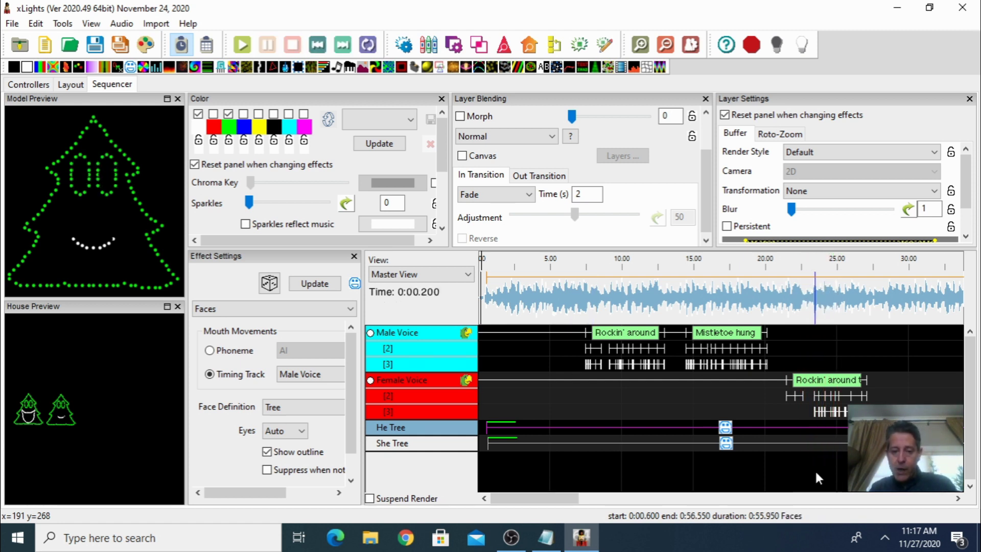
Update She Tree's Faces effect and render the whole sequence, playing it back from about 21 seconds
click(728, 444)
click(308, 285)
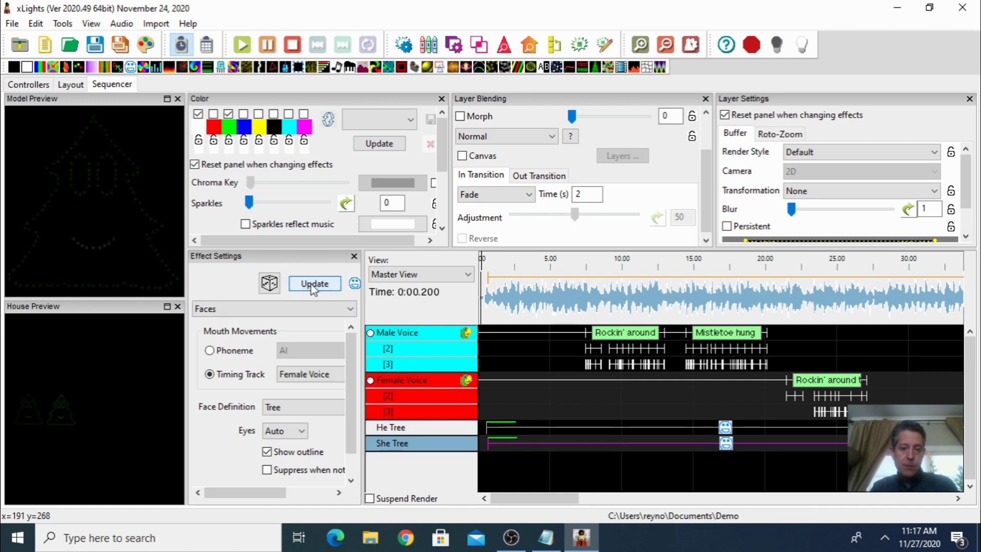
click(146, 47)
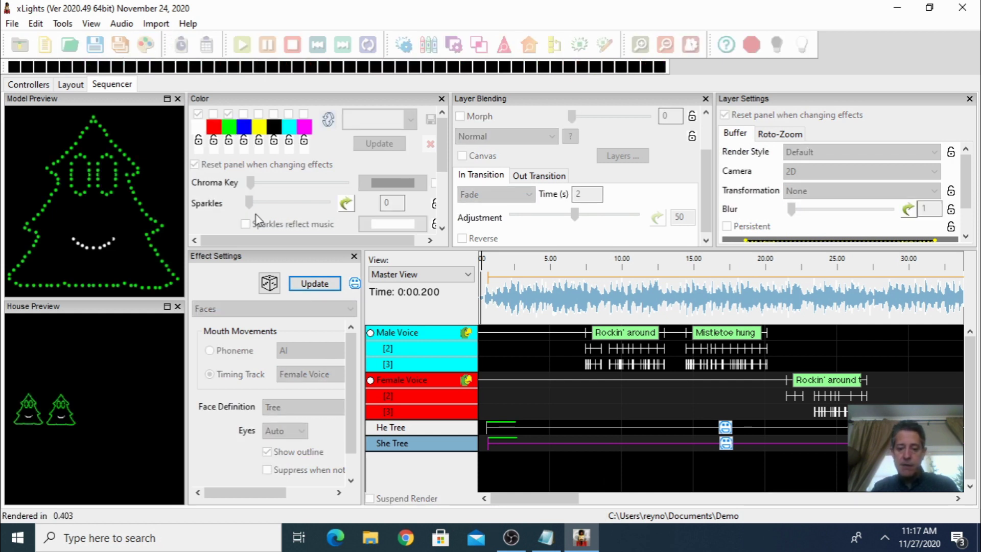
click(780, 306)
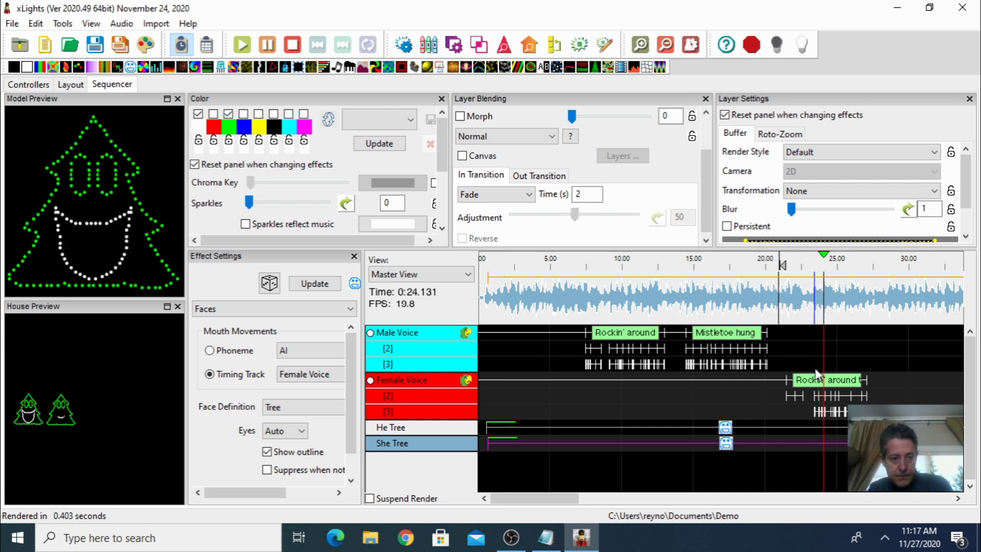
click(820, 411)
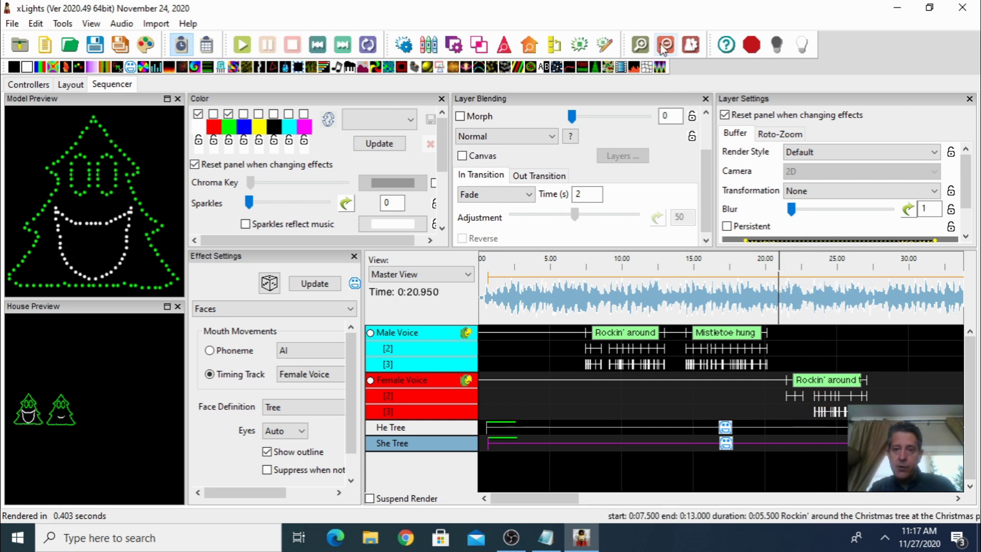
Break down the Female Voice words "Rockin'" and "around" into phonemes and play the phrase back from about 20.9 seconds
click(640, 44)
click(640, 44)
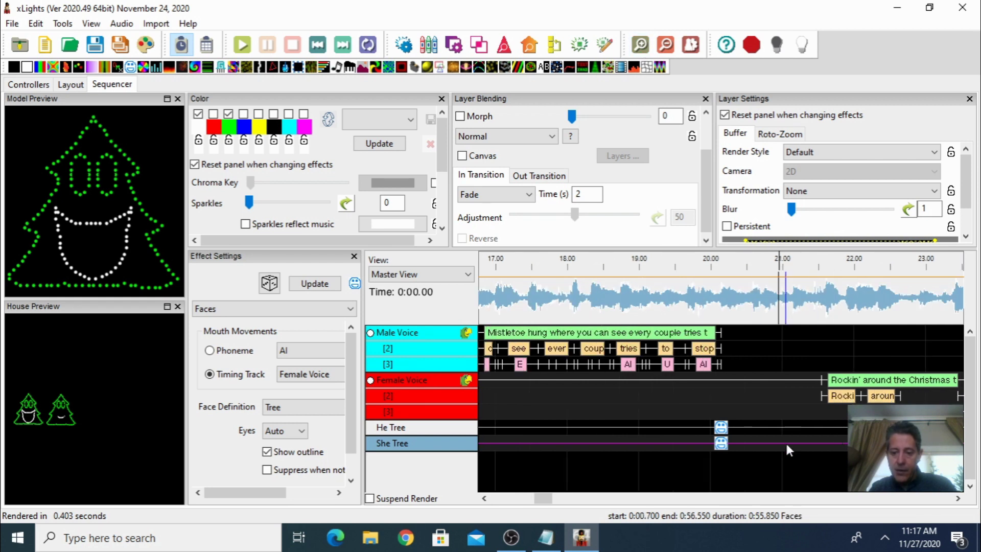
drag(551, 502, 557, 503)
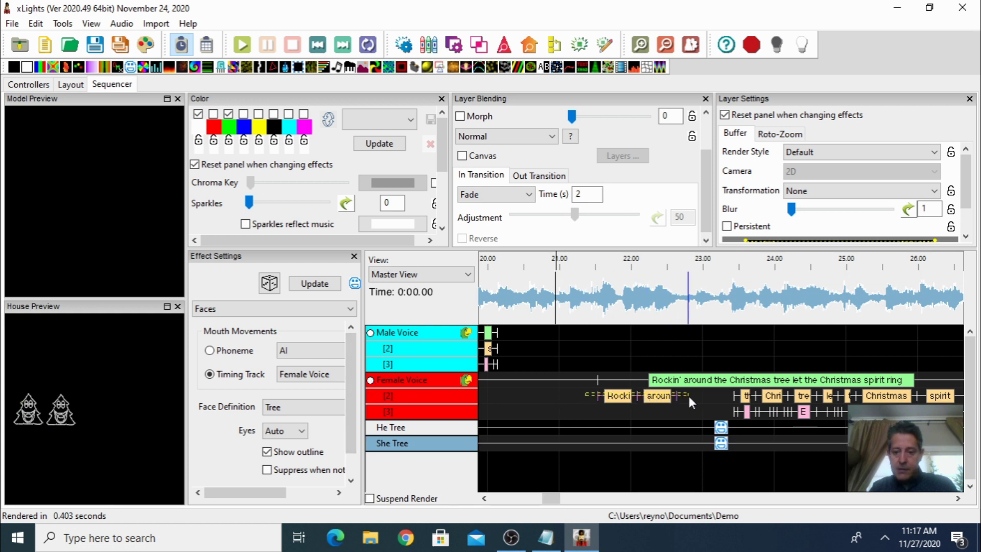
right_click(652, 398)
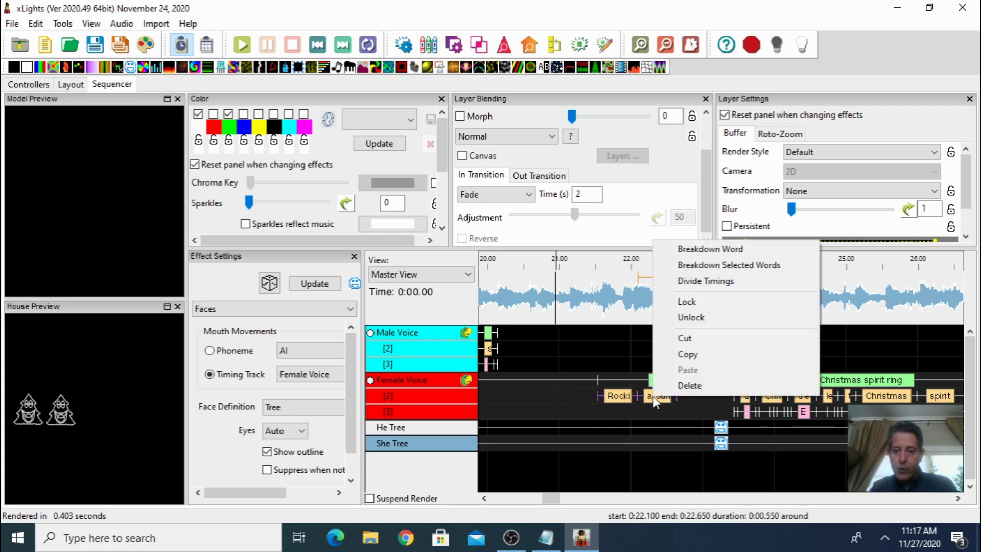
click(701, 265)
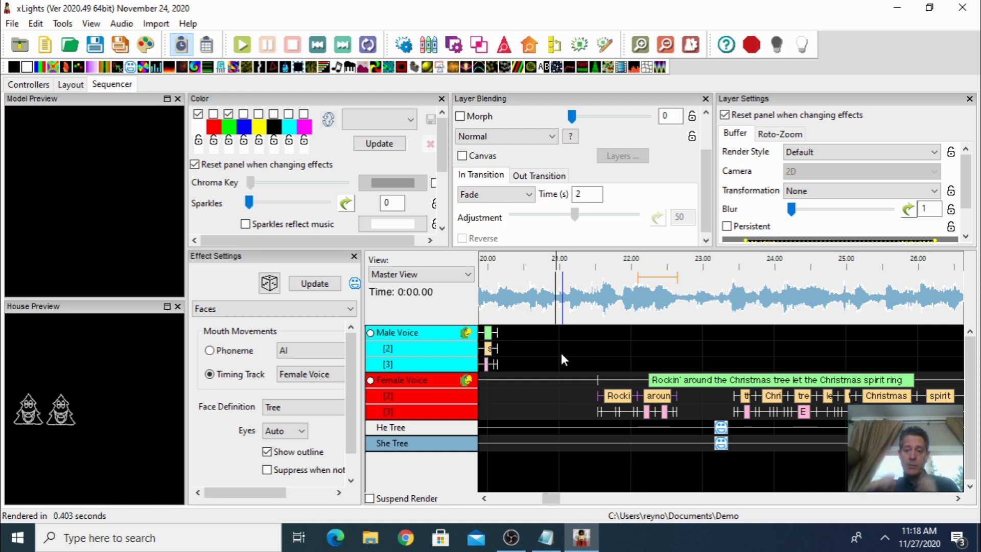
click(553, 298)
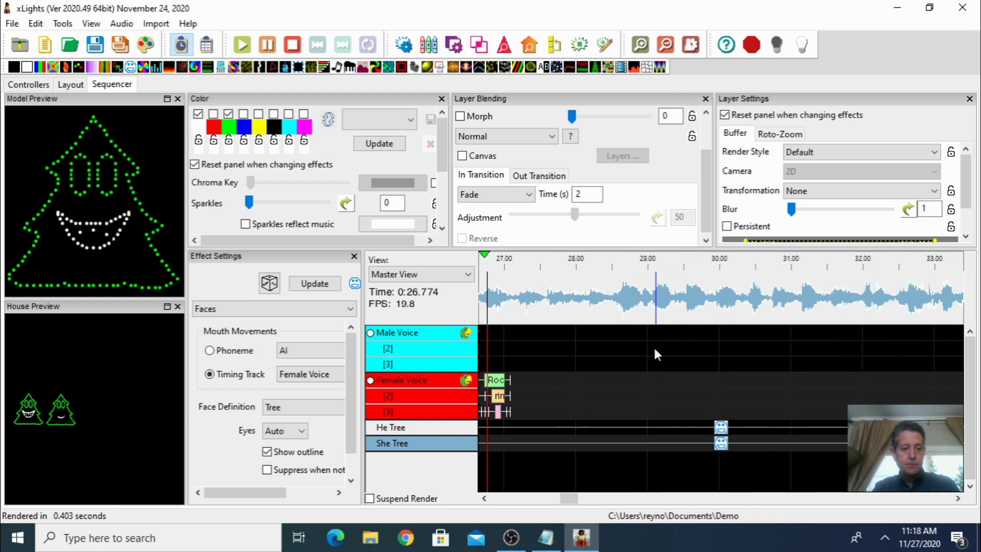
key(space)
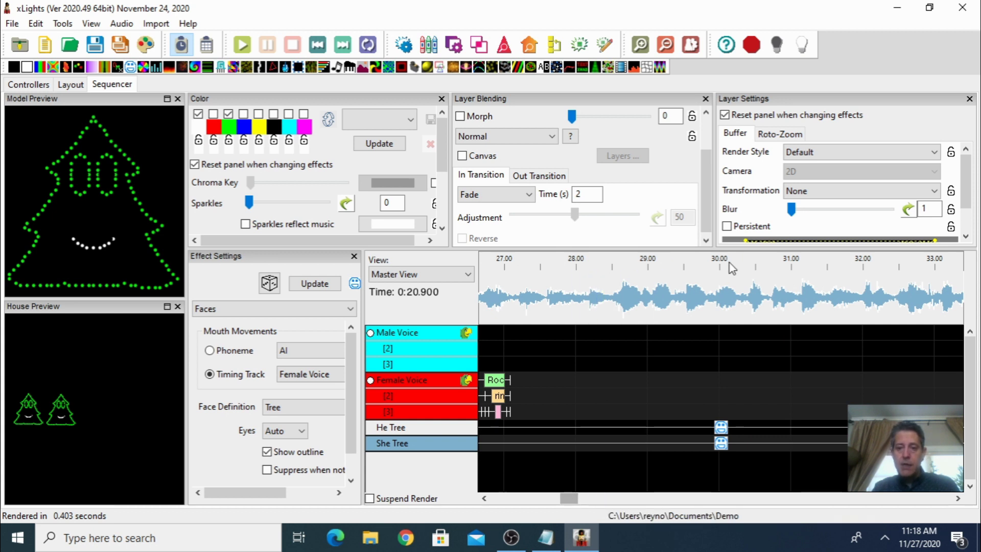
Enable the magenta palette color for She Tree's Faces effect
click(665, 48)
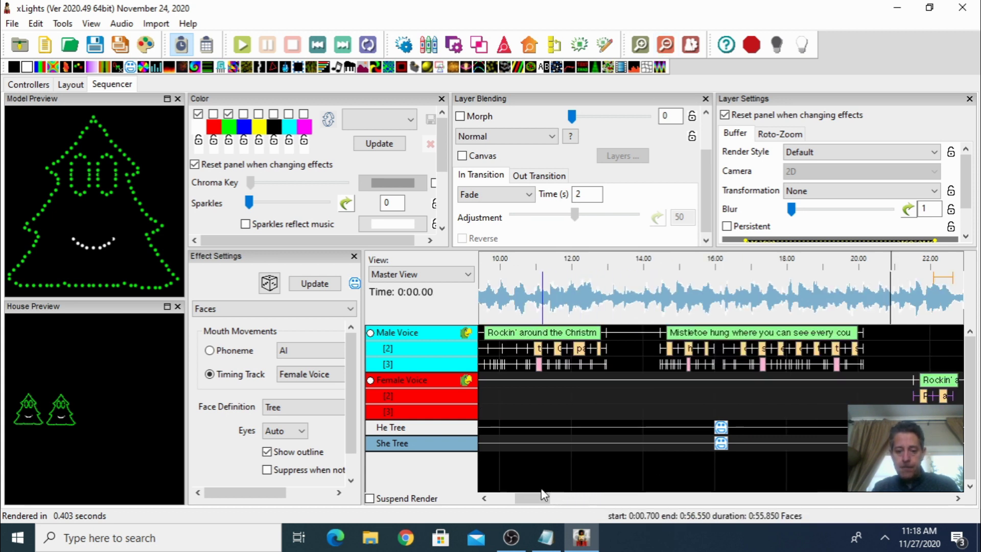
drag(538, 501, 533, 501)
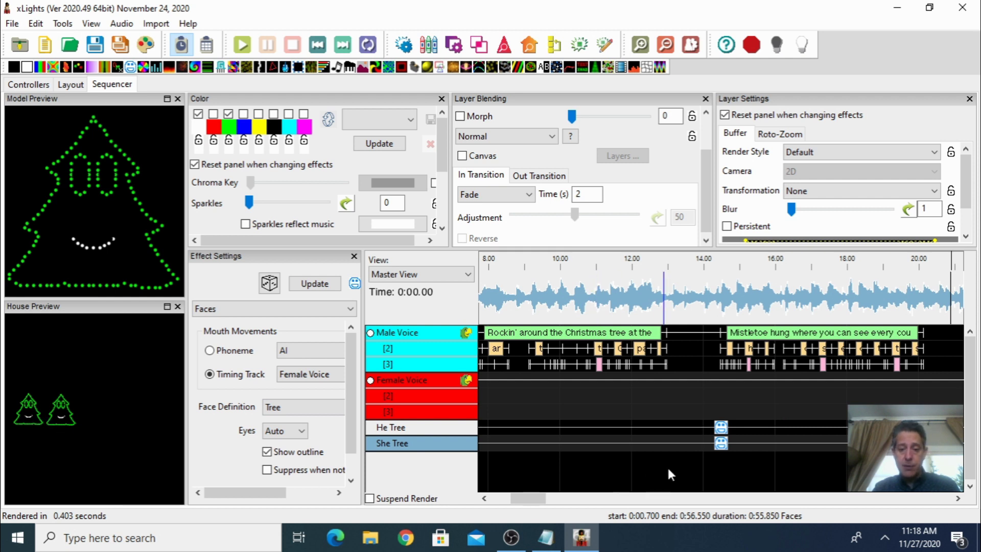
key(space)
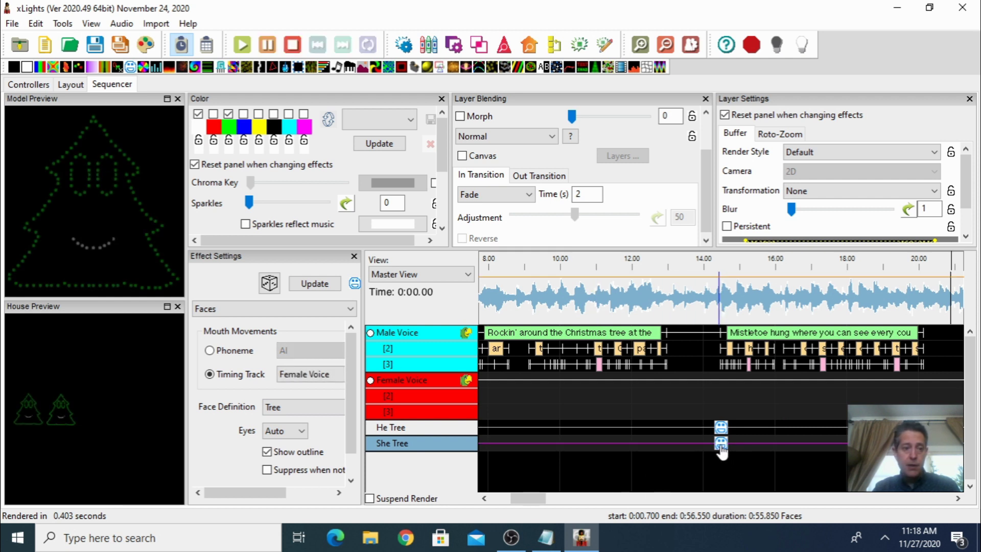
click(304, 115)
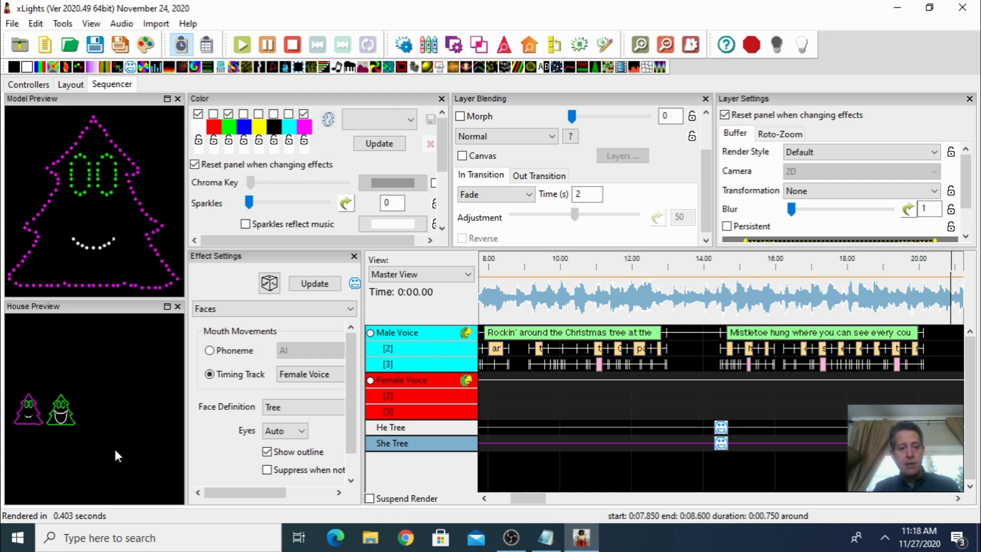
Play the sequence from near its start past the end of the Female Voice phrase to review both trees singing
drag(526, 499, 506, 499)
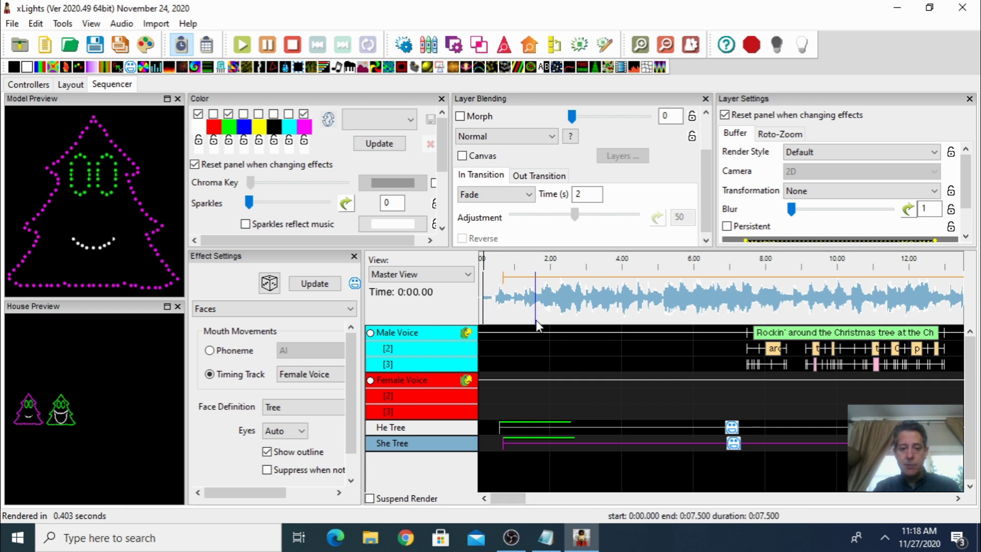
key(space)
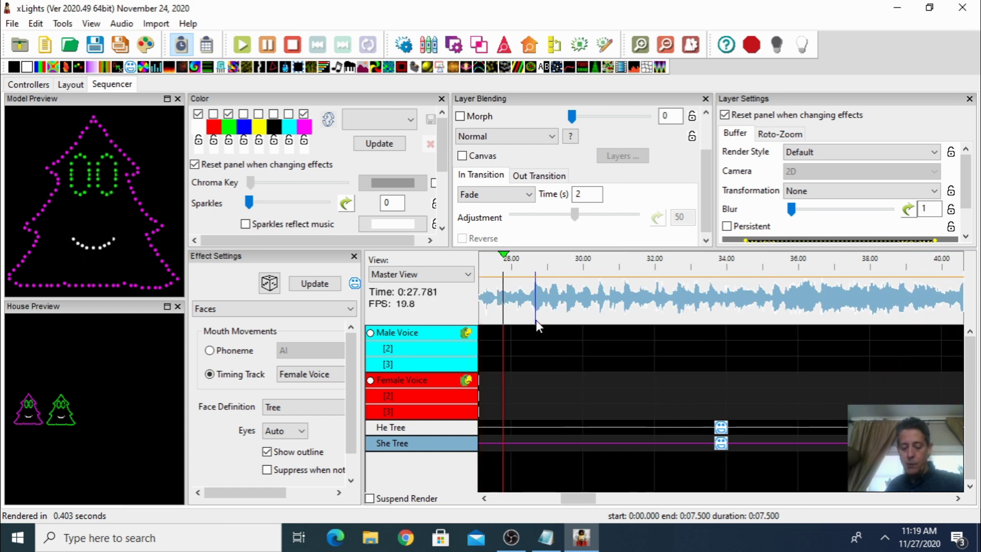
key(space)
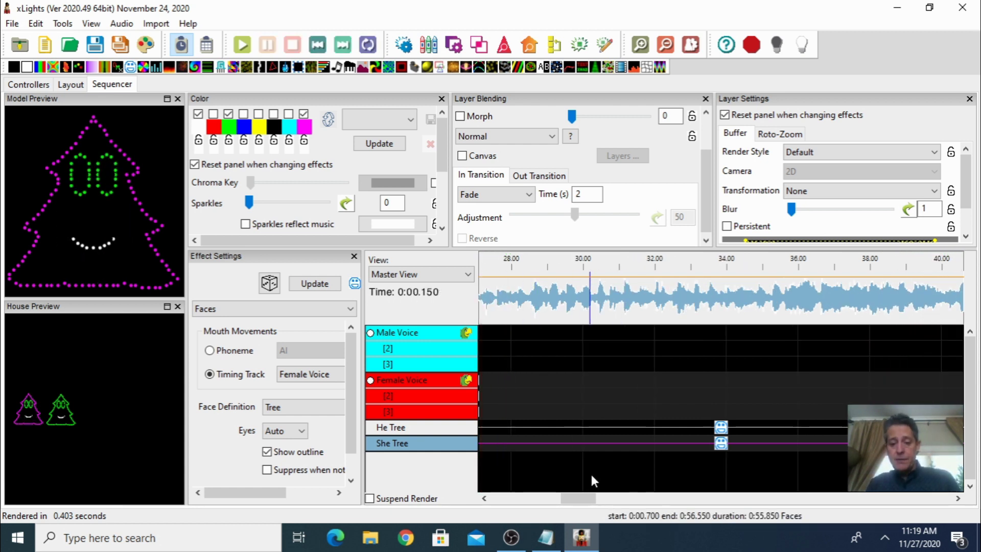
Copy the Female Voice phonemes of "Rockin' around" into the Male Voice phoneme layer at the same time, starting at 21.55 seconds
drag(586, 502, 561, 503)
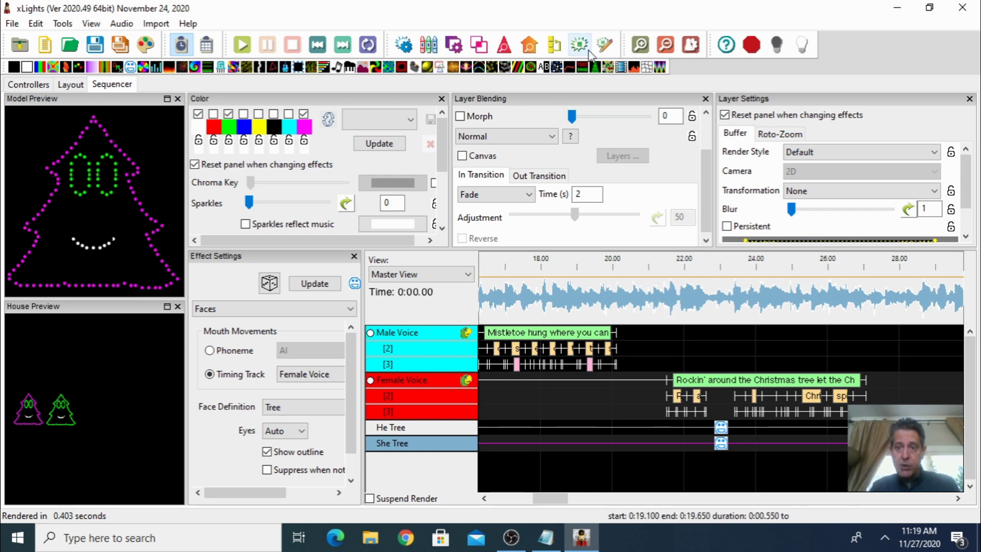
click(639, 47)
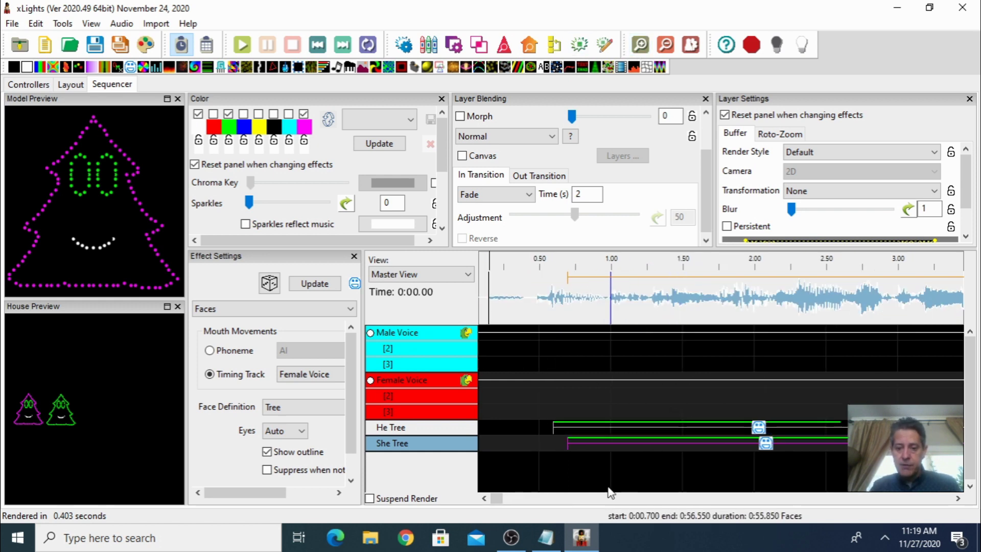
drag(504, 499, 551, 500)
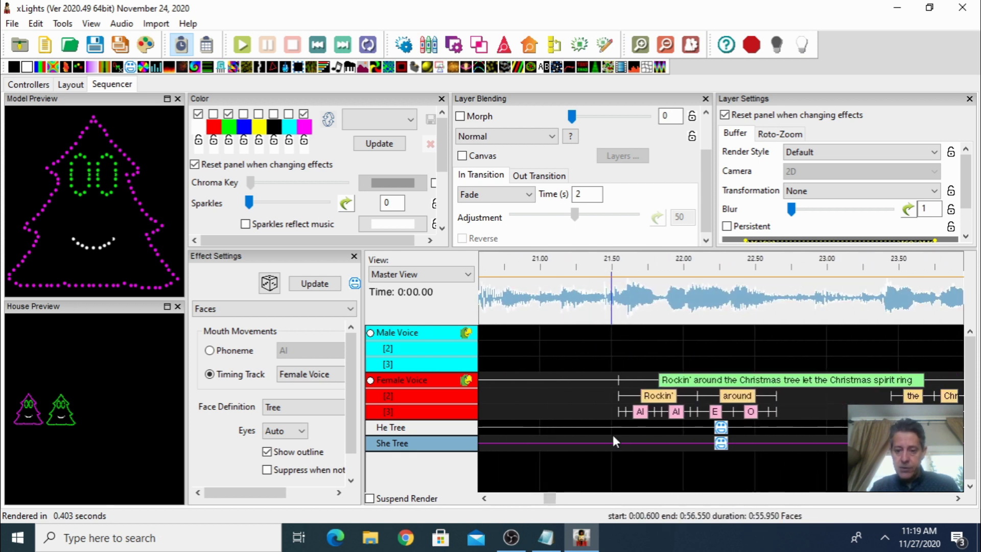
click(370, 380)
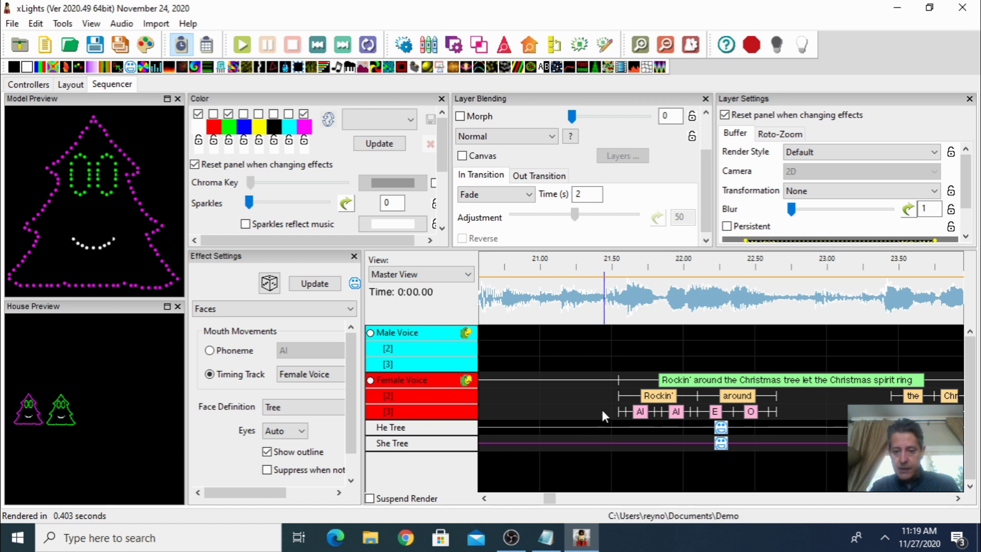
drag(602, 410, 771, 412)
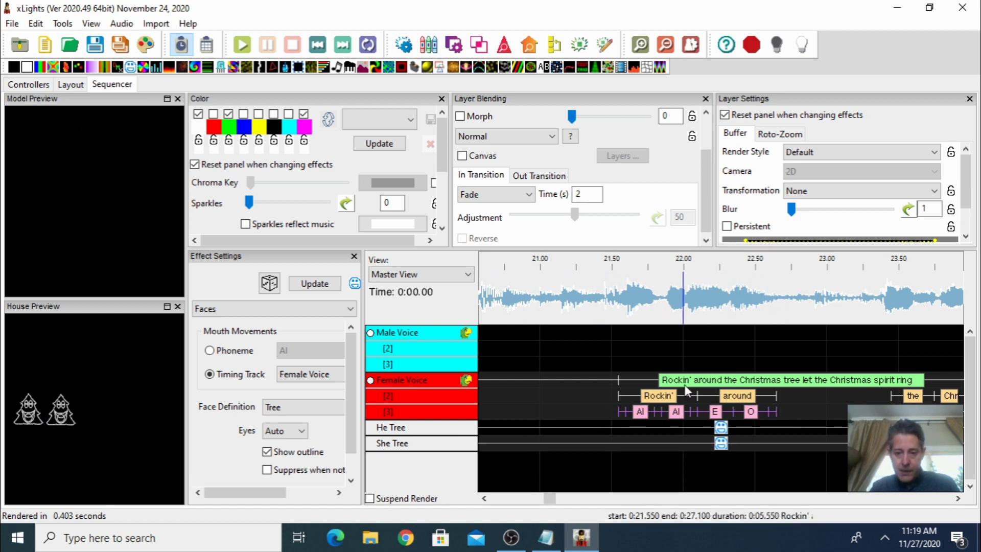
click(616, 363)
key(ctrl+v)
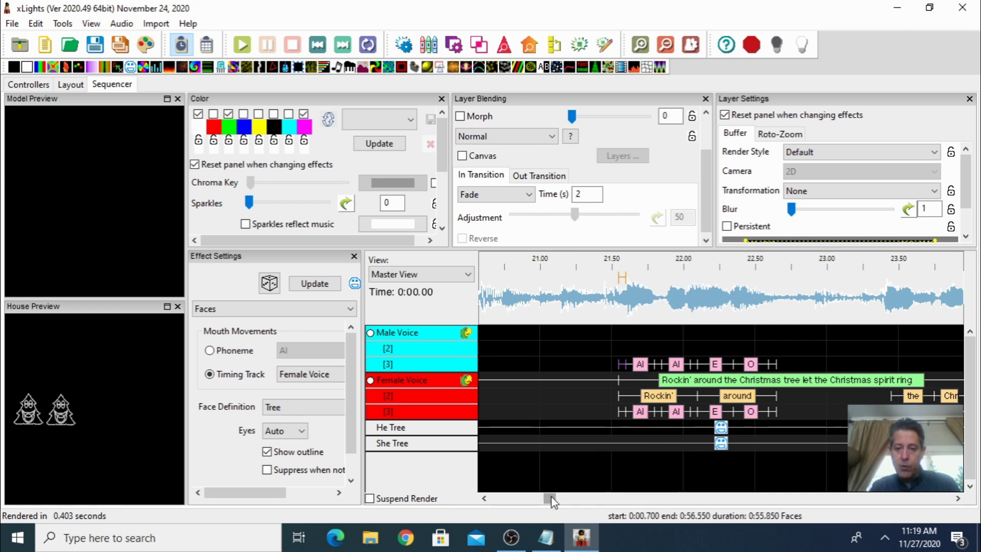
Play the sequence from 20.7 seconds to review both trees singing "Rockin' around" together
drag(552, 501, 547, 499)
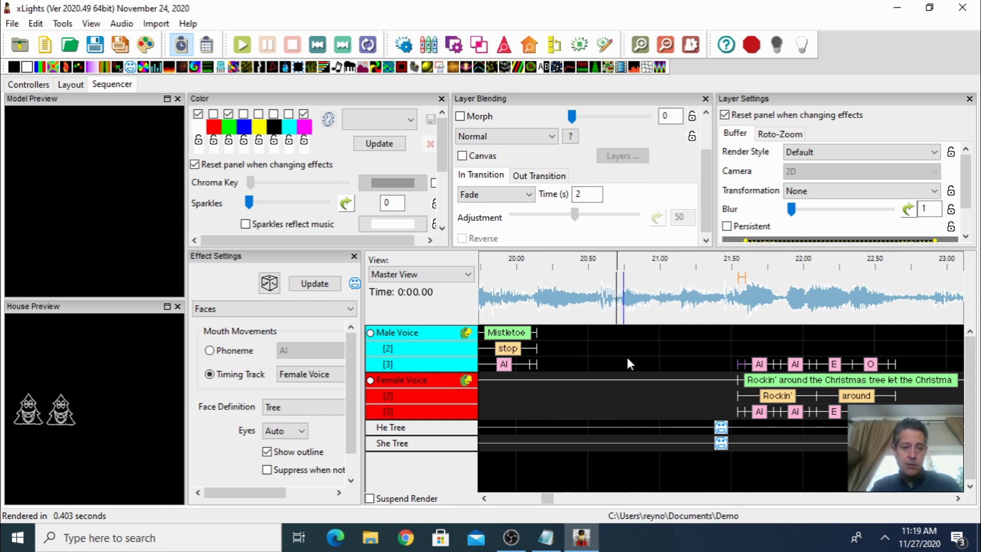
key(space)
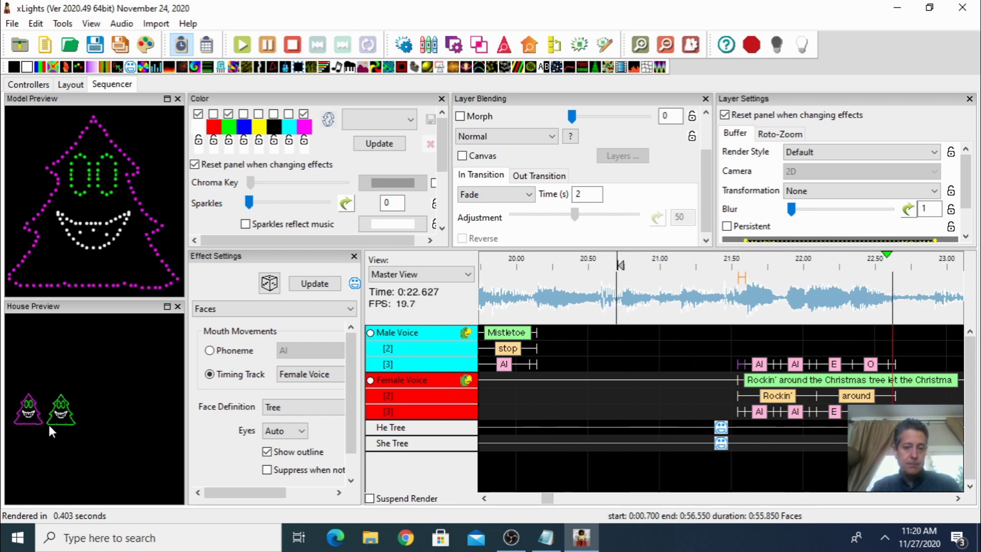
key(space)
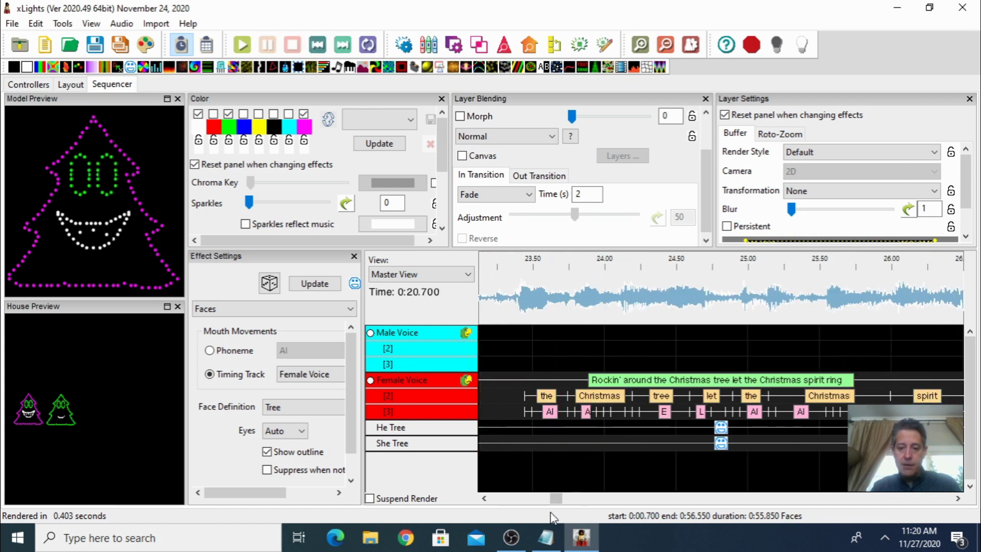
Replay the sequence from 21.25 seconds to review both trees singing "Rockin' around" together
click(483, 498)
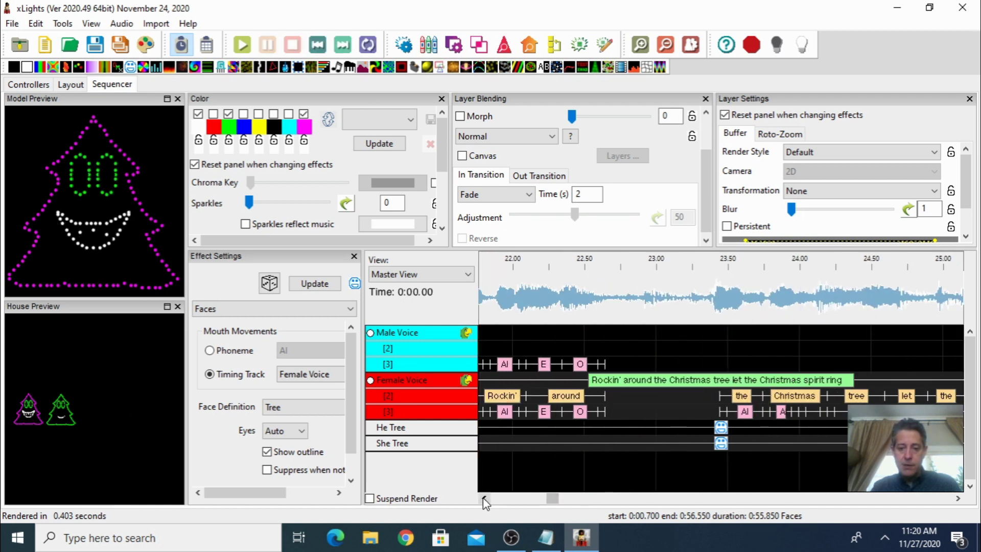
click(483, 498)
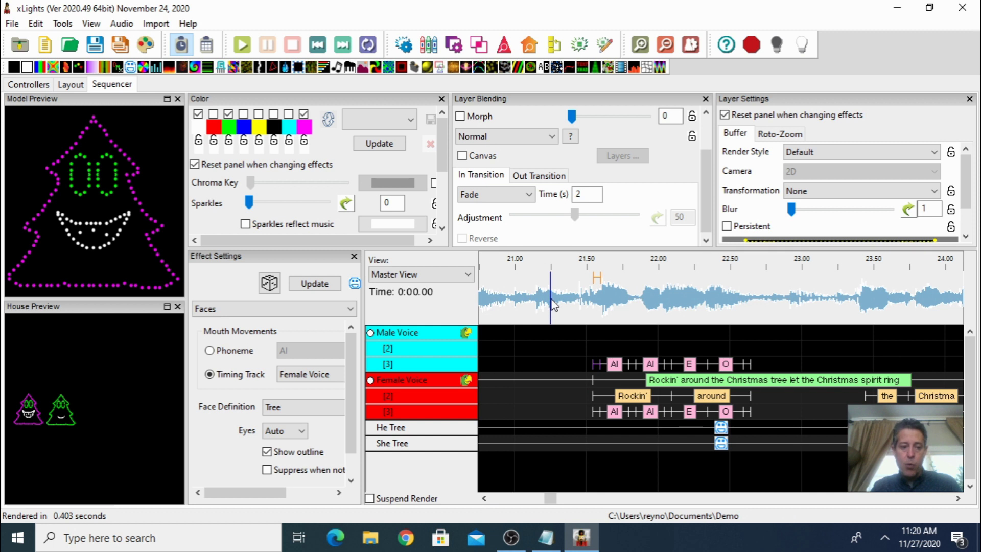
key(space)
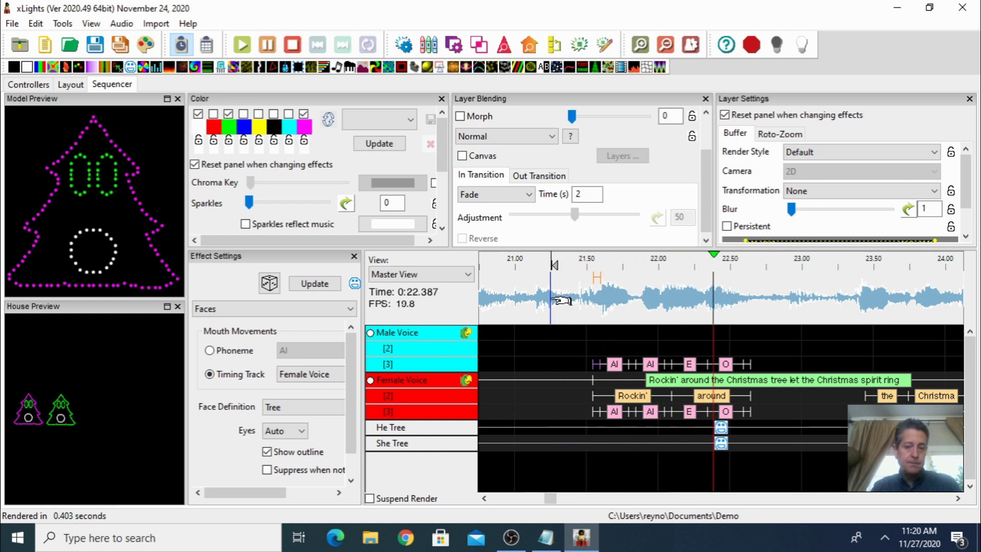
key(space)
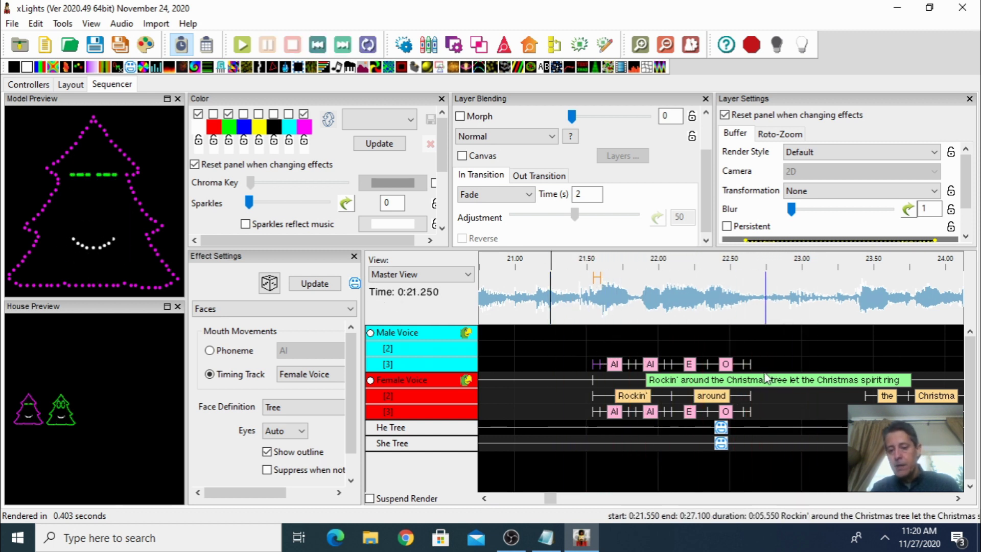
Delete the copied "Rockin' around" phonemes from the Male Voice phoneme layer and play from 21.4 seconds to check the result
drag(573, 360, 764, 370)
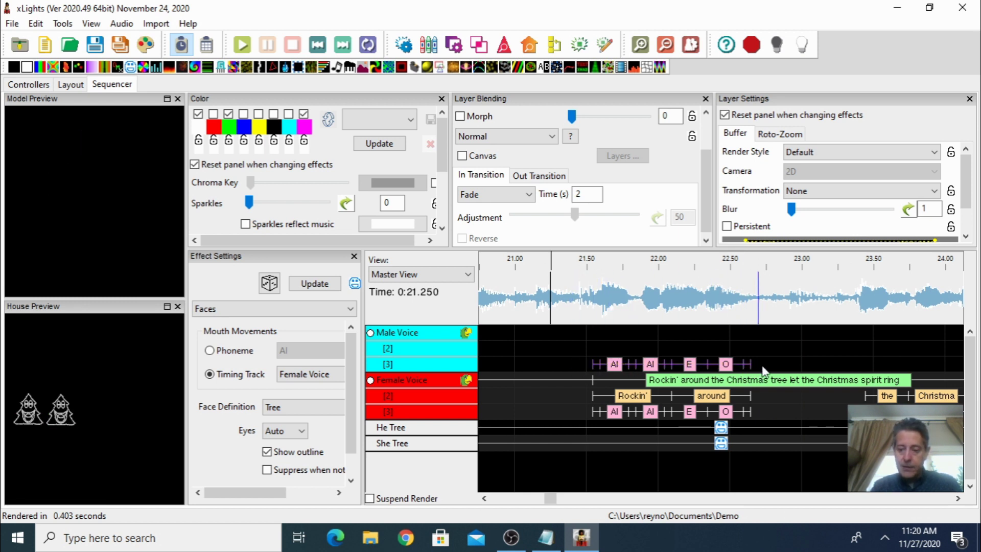
key(Delete)
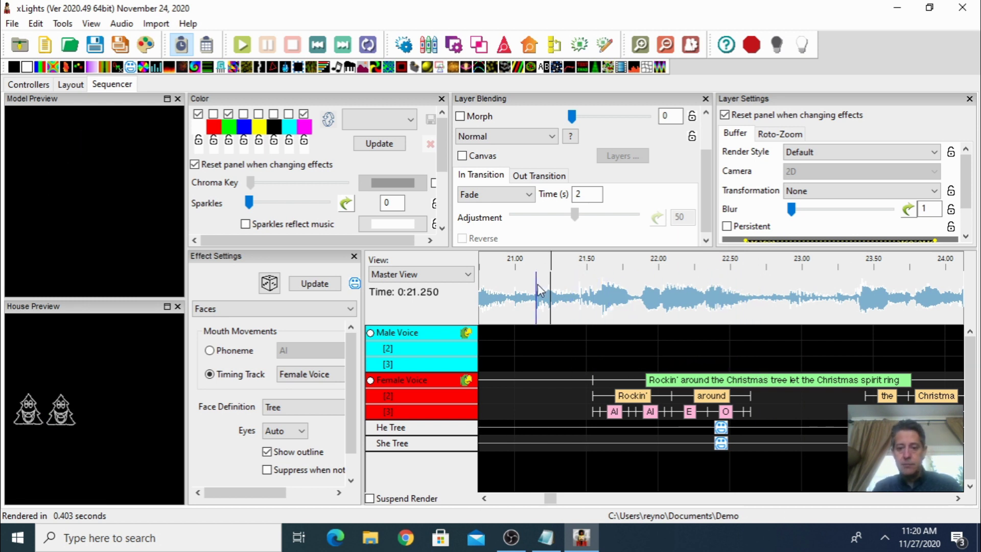
key(space)
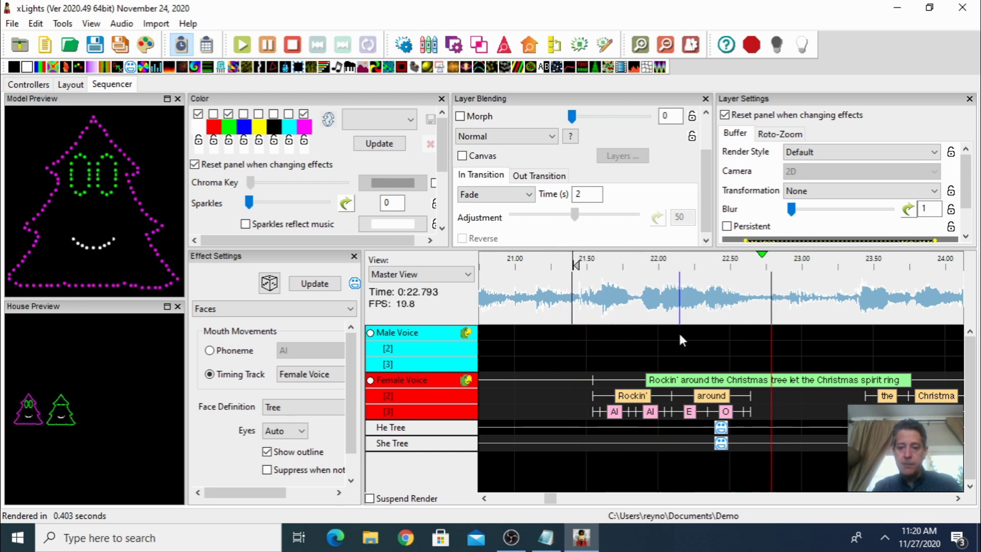
key(space)
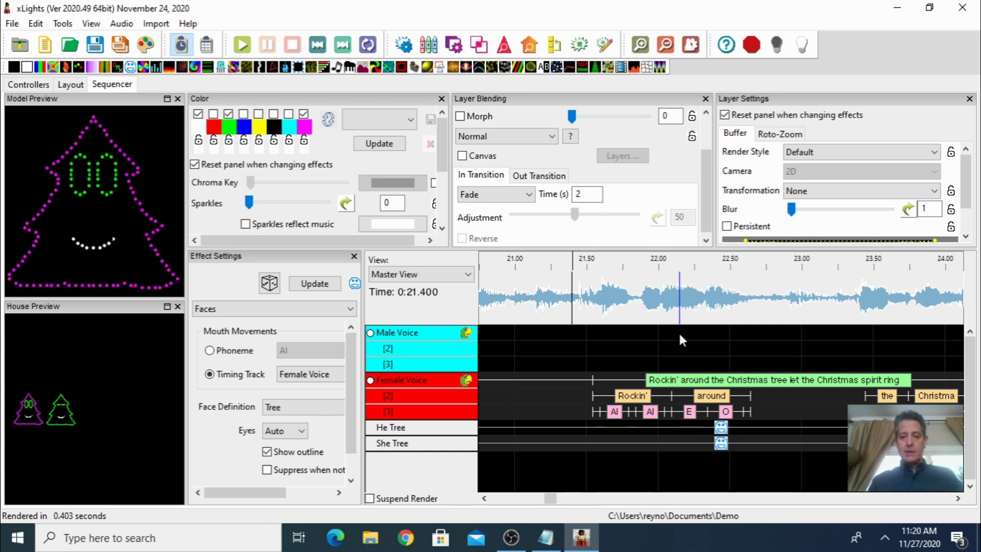
Make Female Voice the active timing track, try adding a phrase interval from 27.1 to 31.9 seconds, and delete it again
click(668, 46)
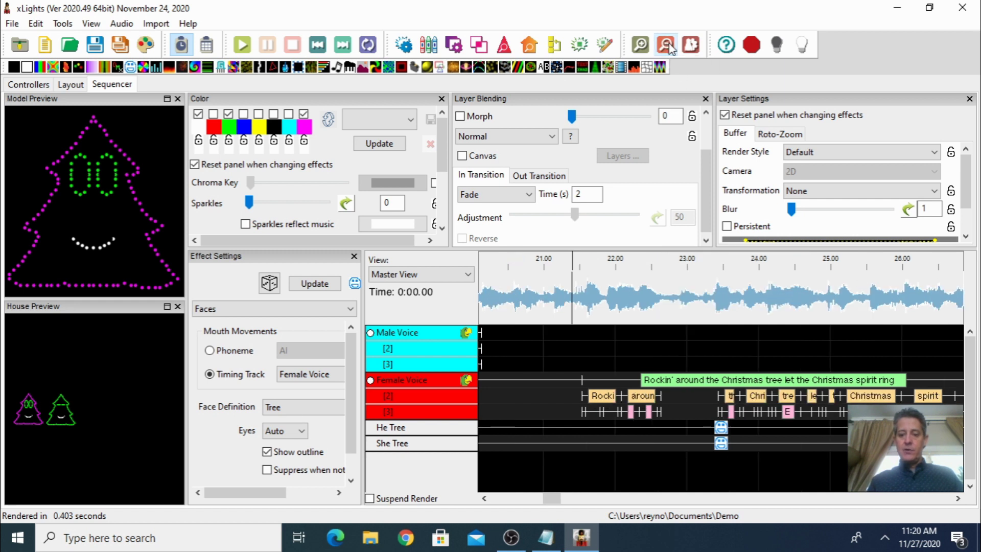
click(668, 46)
click(669, 46)
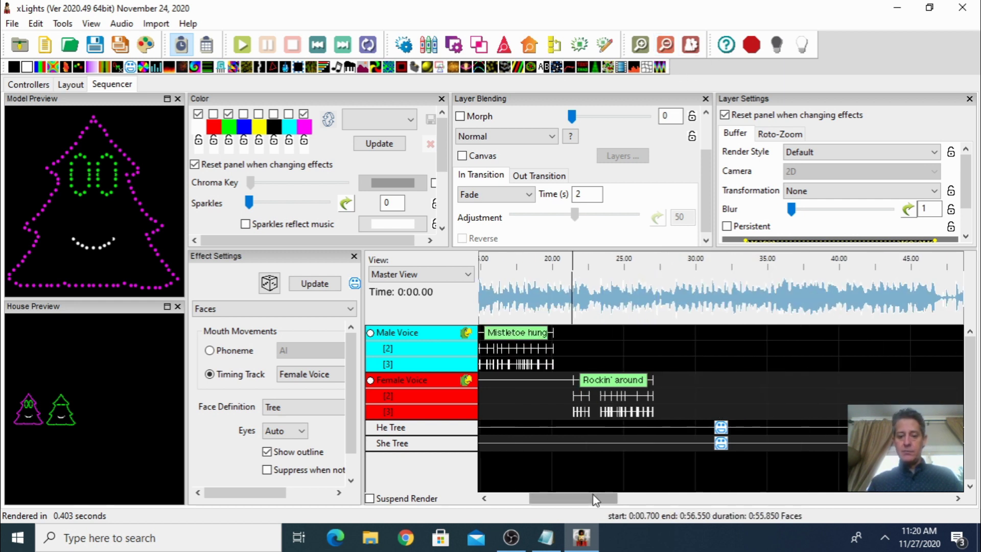
scroll(593, 499, left, 5)
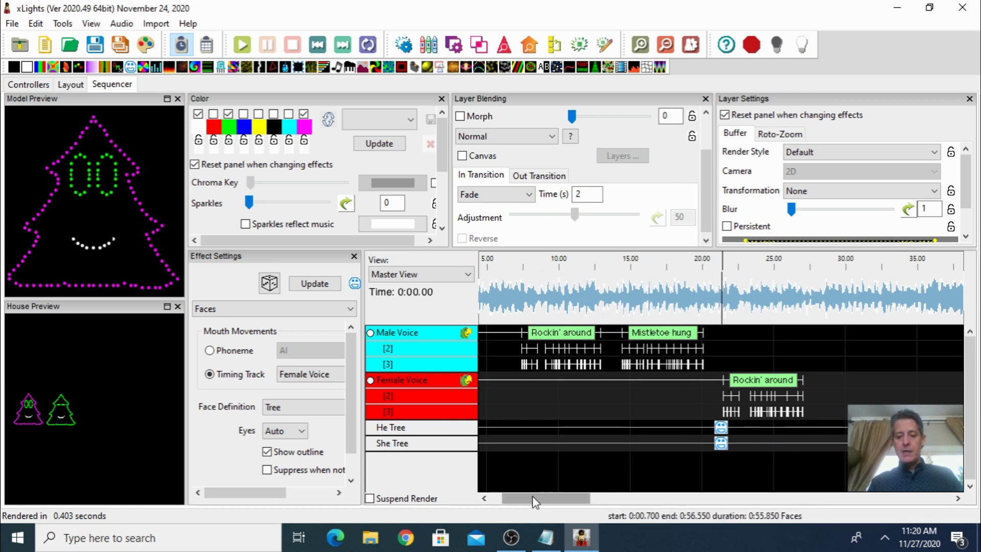
drag(532, 498, 562, 499)
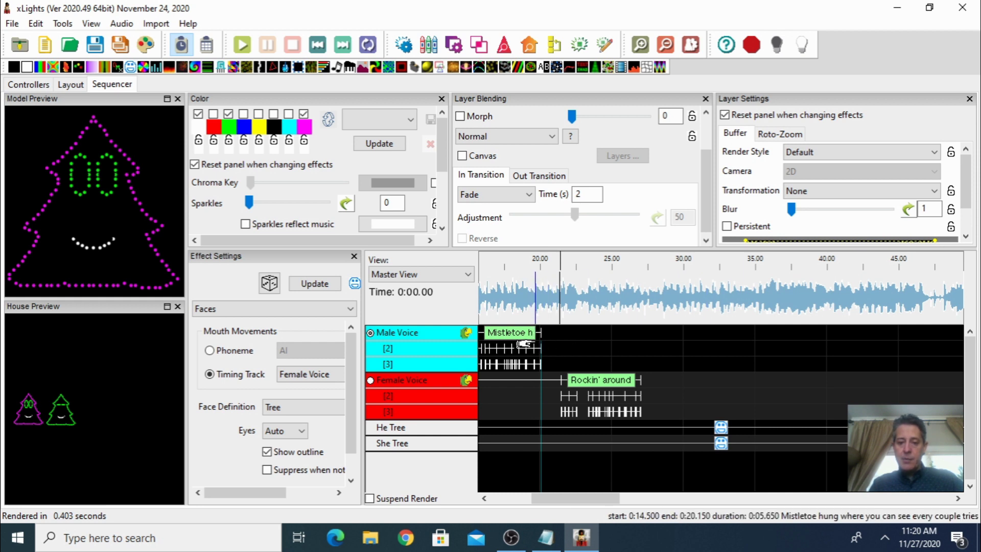
click(370, 381)
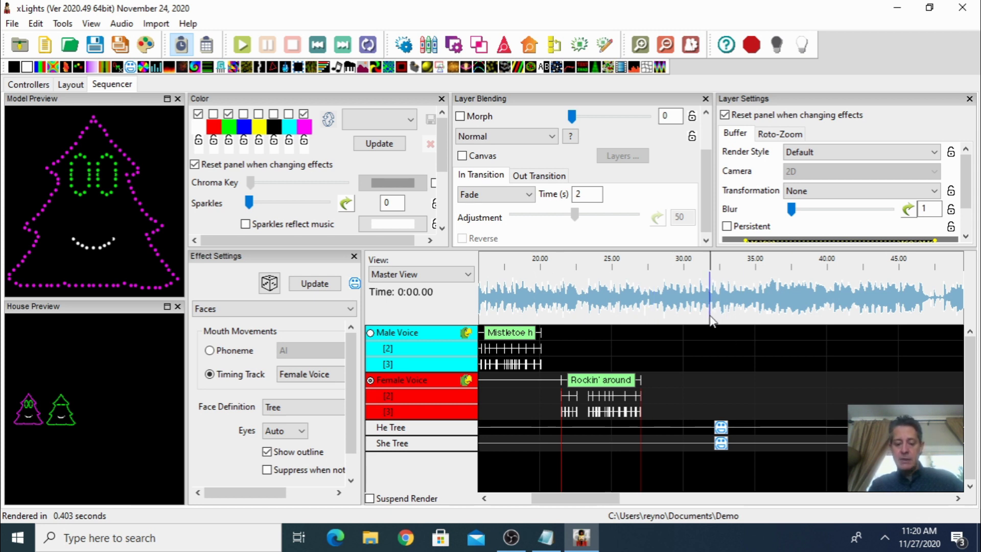
key(t)
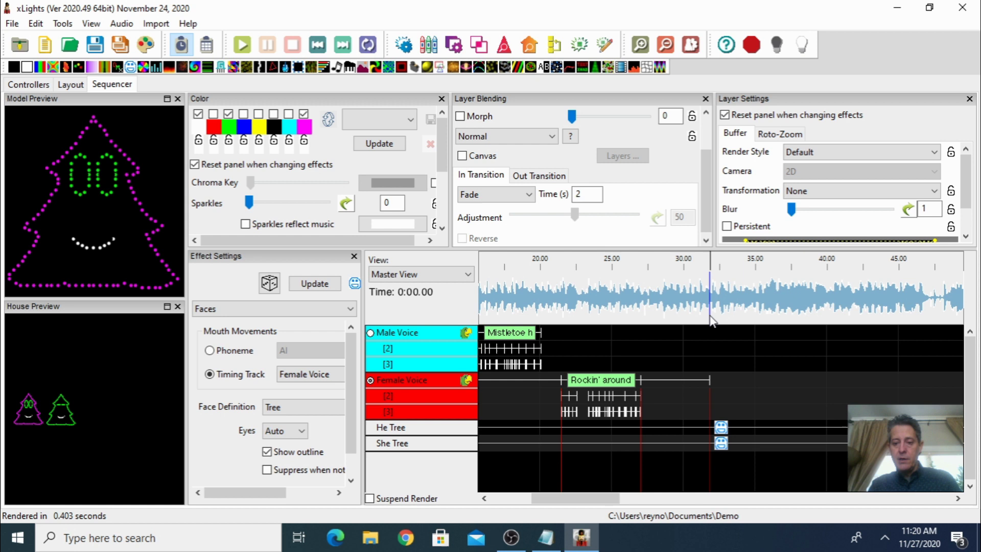
click(708, 380)
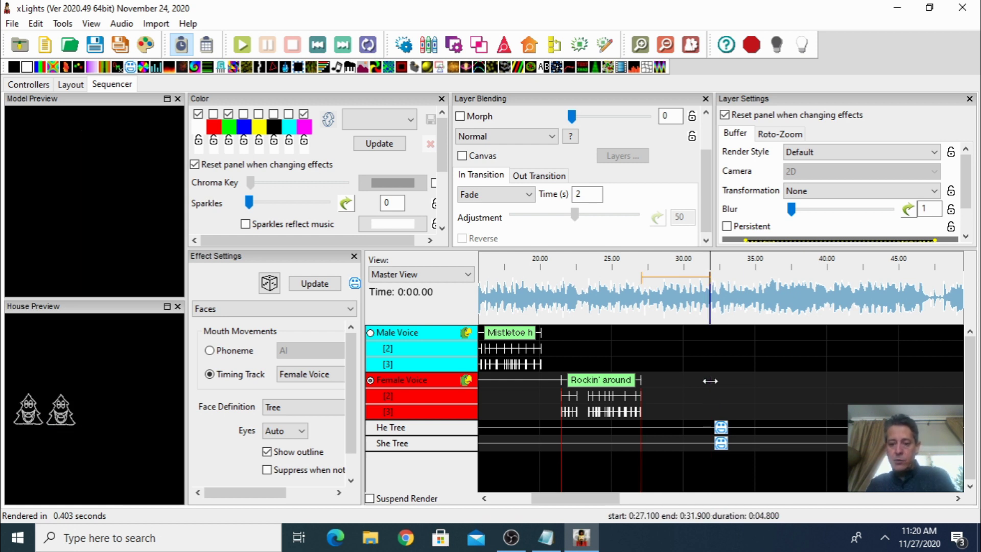
Adjust the end of the Female Voice "Rockin' around" phrase to about 27.2 seconds
mouse_move(641, 380)
mouse_down()
mouse_move(693, 380)
mouse_move(641, 379)
mouse_up()
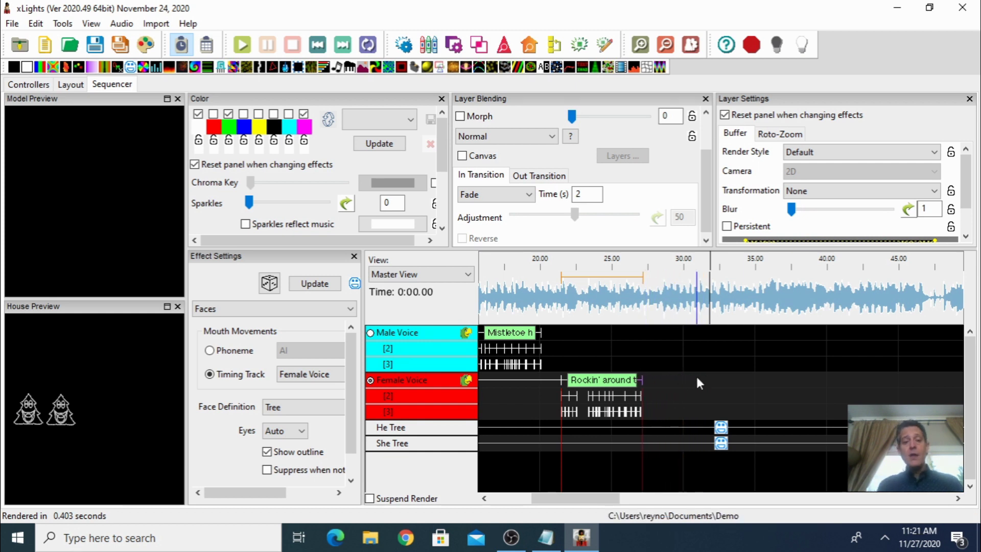